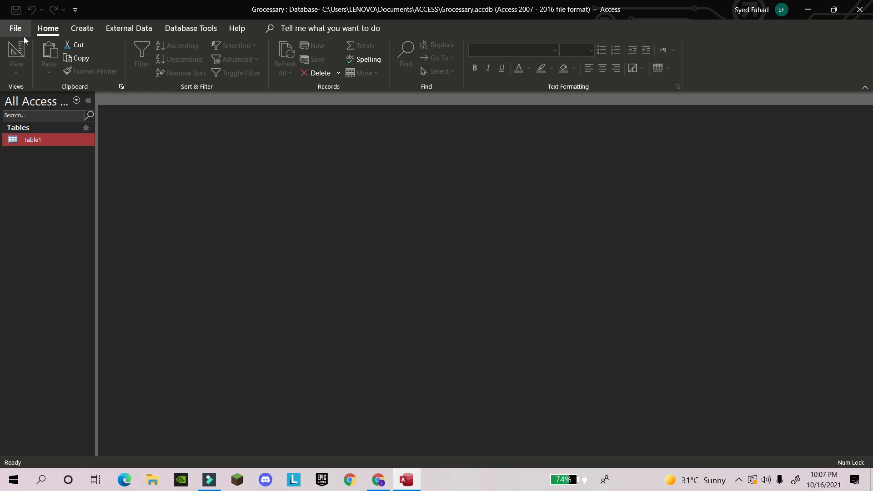
# Close the Grocessary database and relaunch Access through a Windows search for 'ac'
pyautogui.click(858, 6)
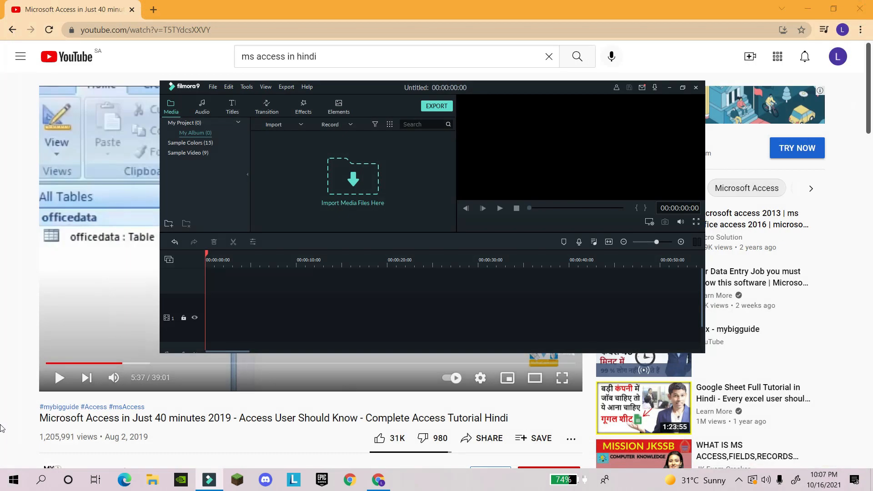
pyautogui.click(45, 478)
pyautogui.write('ac')
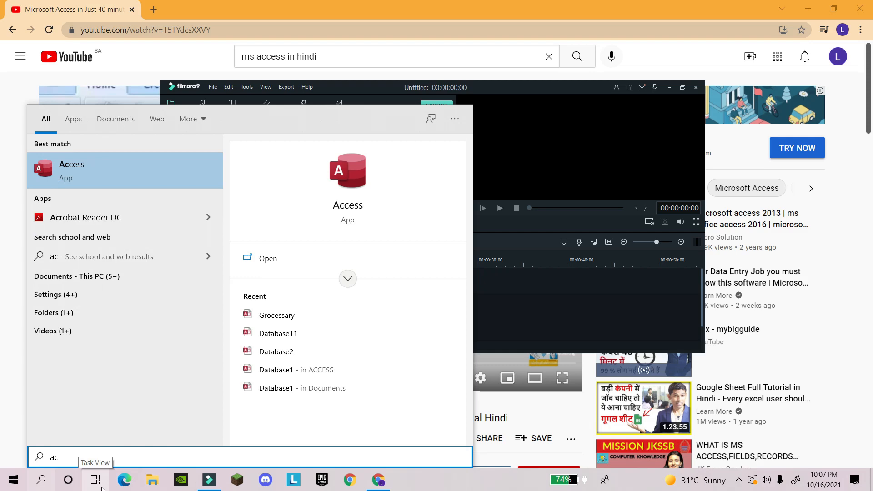
pyautogui.press('Return')
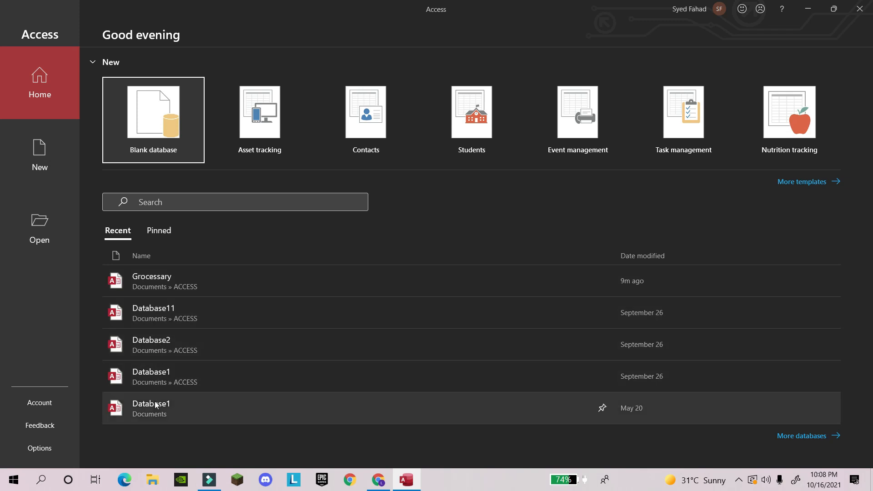
# Create a new blank database from the Access start screen
pyautogui.doubleClick(147, 133)
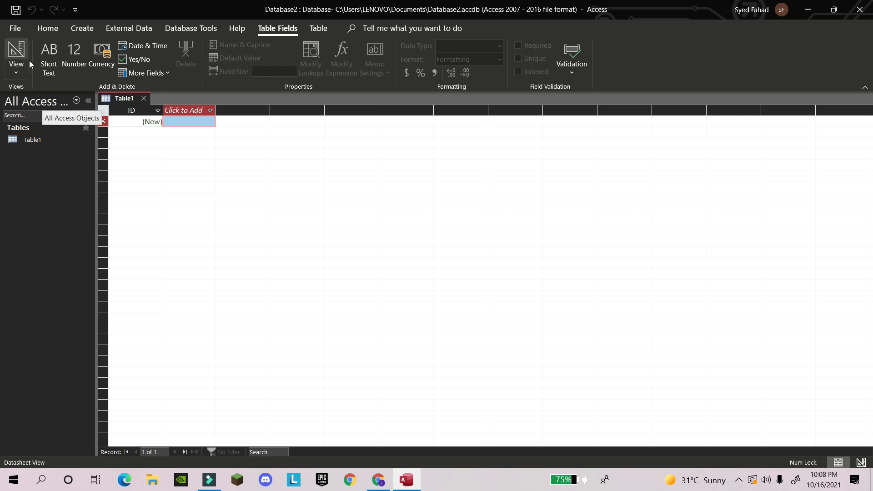
# Switch Table1 to Design View, saving it under the name 'officedata'
pyautogui.click(16, 65)
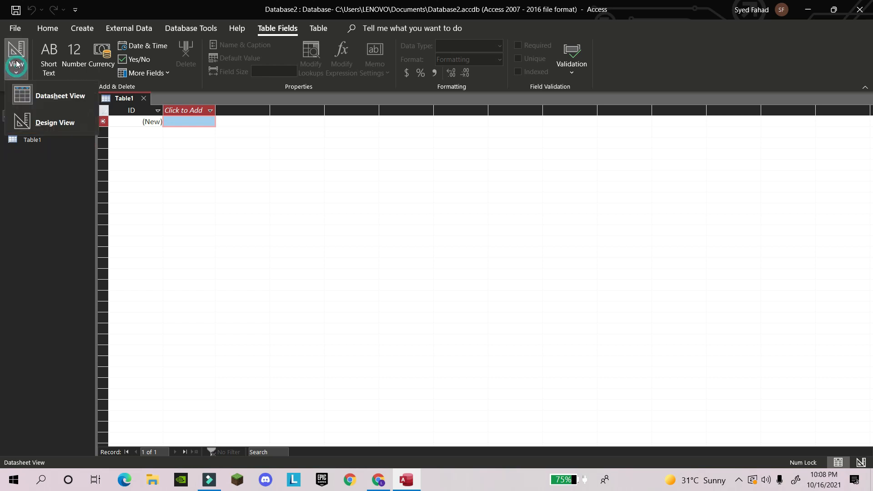
pyautogui.click(64, 103)
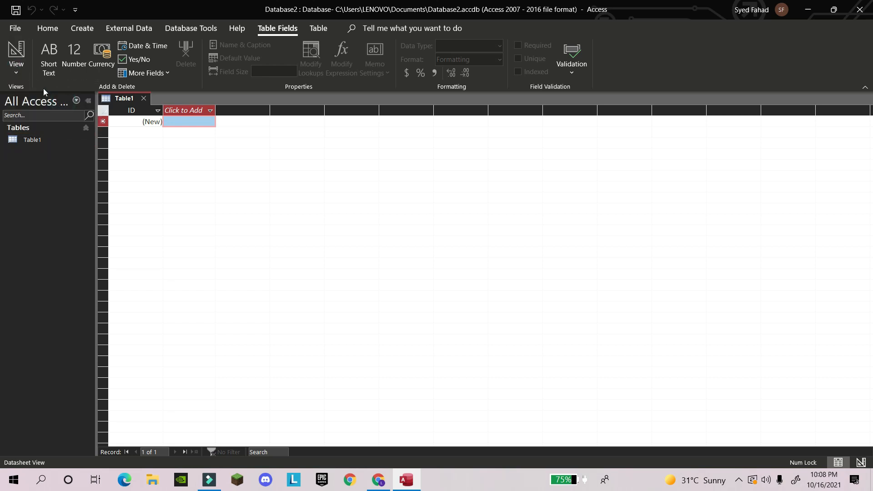
pyautogui.click(23, 72)
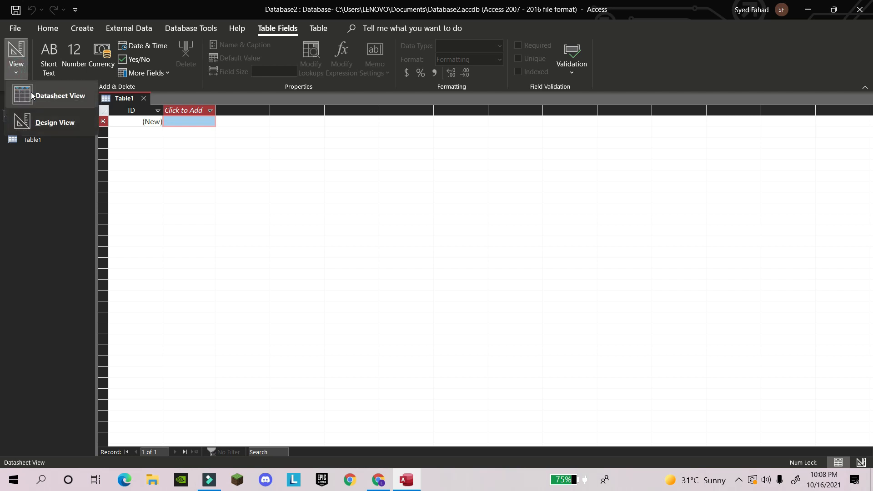
pyautogui.click(38, 121)
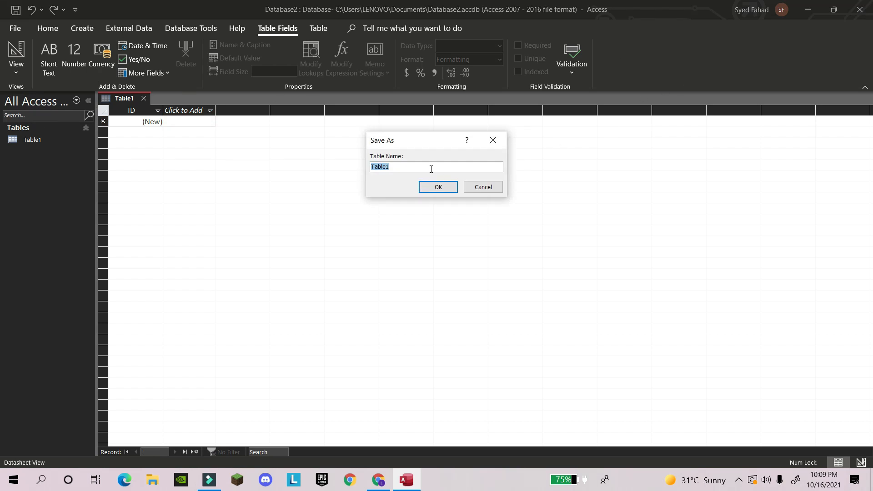
pyautogui.write('officedata')
pyautogui.click(452, 182)
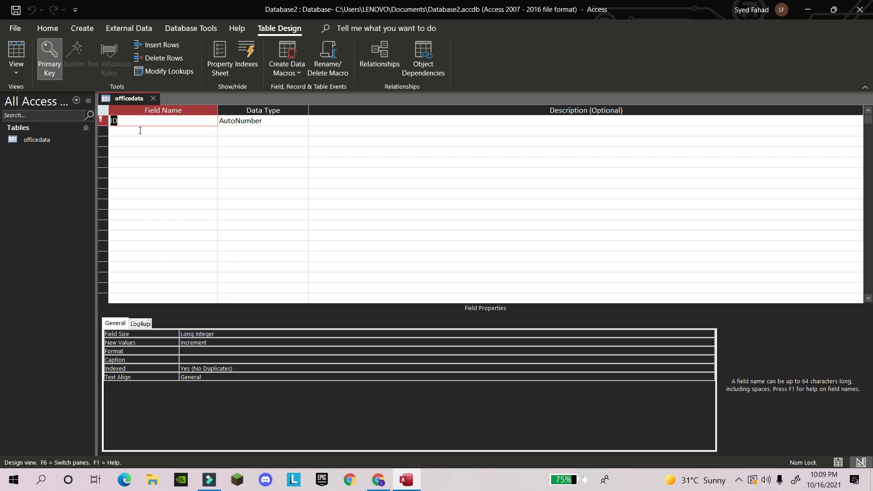
pyautogui.click(49, 142)
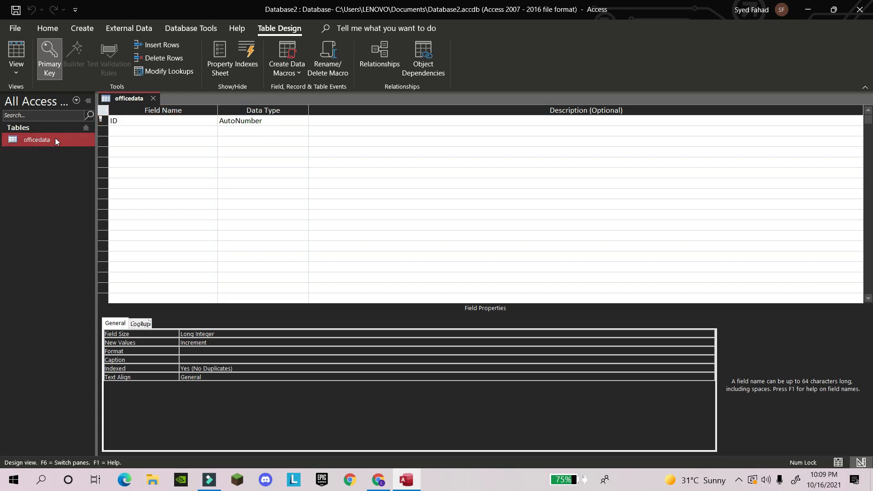
pyautogui.click(145, 124)
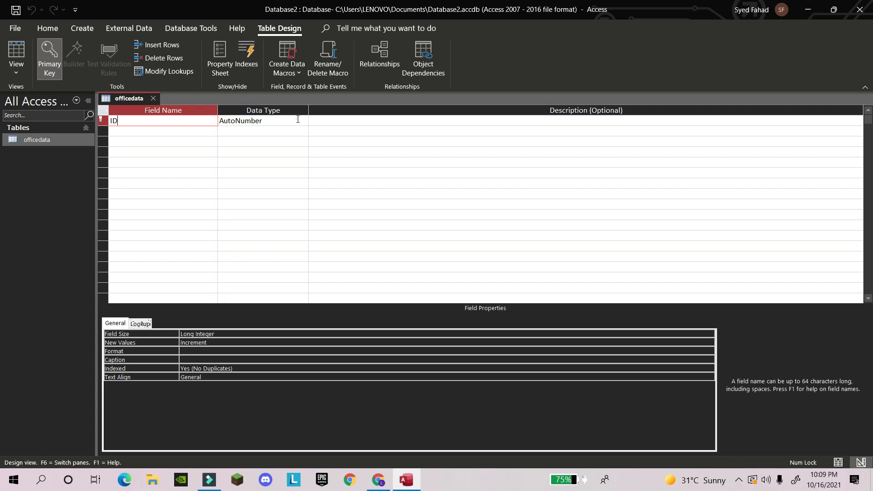
pyautogui.click(298, 119)
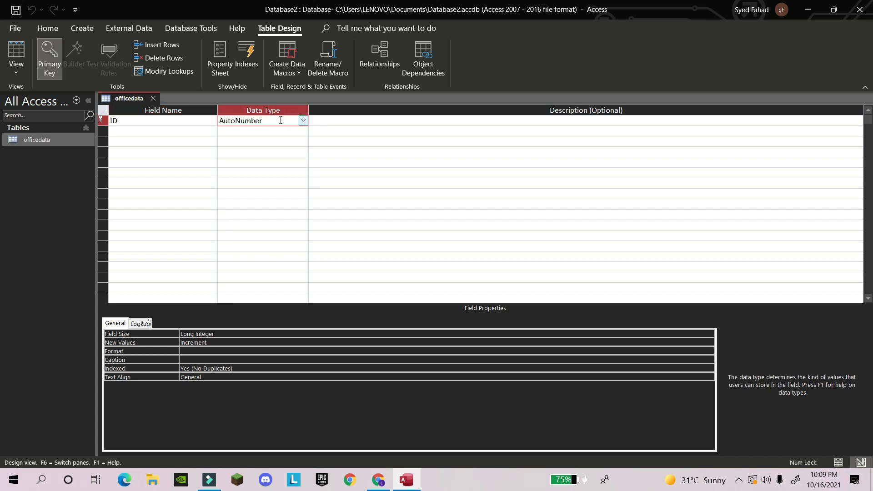
pyautogui.click(302, 120)
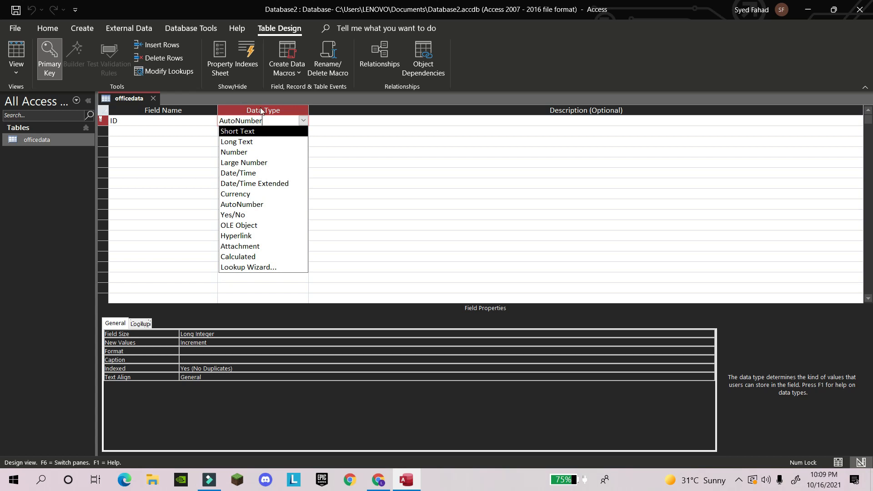
pyautogui.click(194, 120)
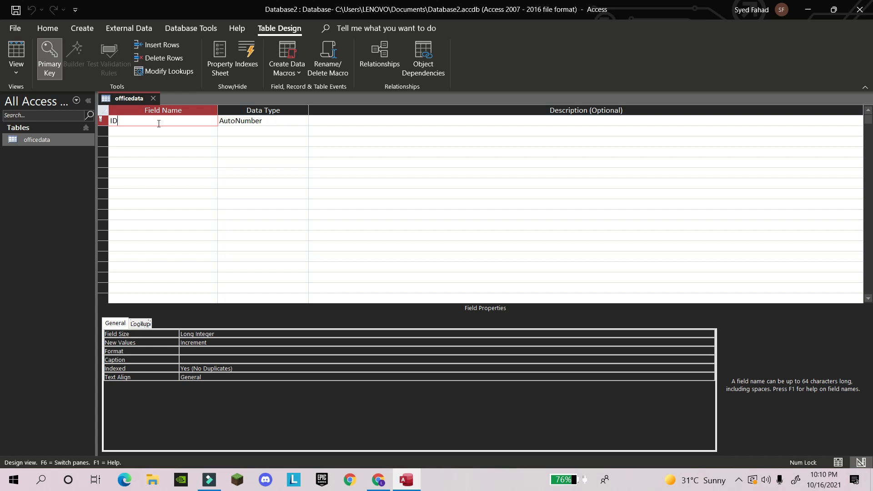
pyautogui.doubleClick(192, 121)
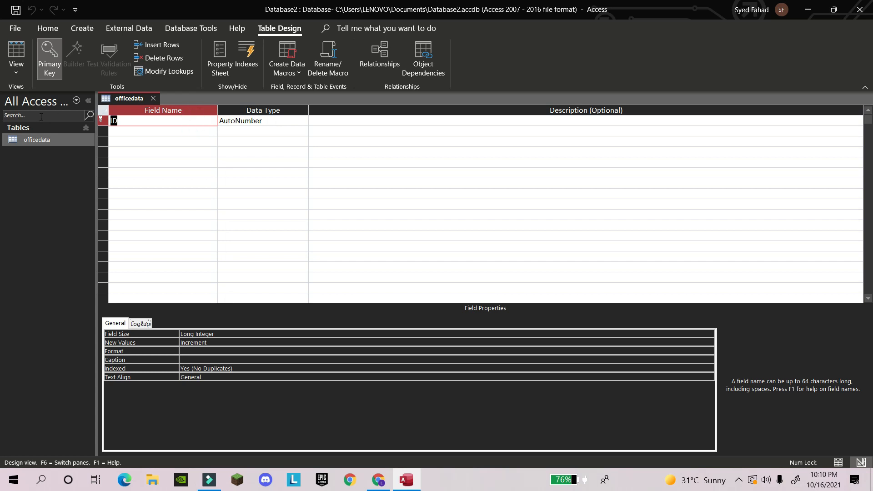
pyautogui.click(177, 123)
pyautogui.click(167, 120)
pyautogui.click(125, 122)
pyautogui.click(303, 120)
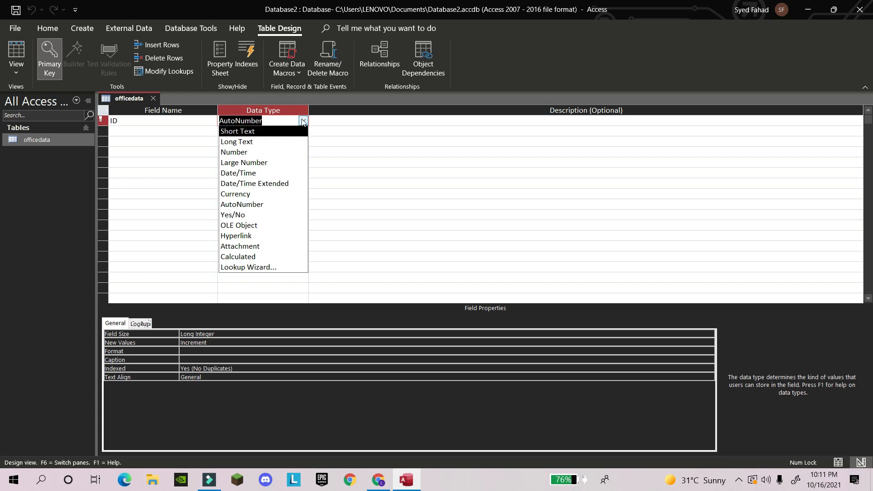
pyautogui.click(303, 121)
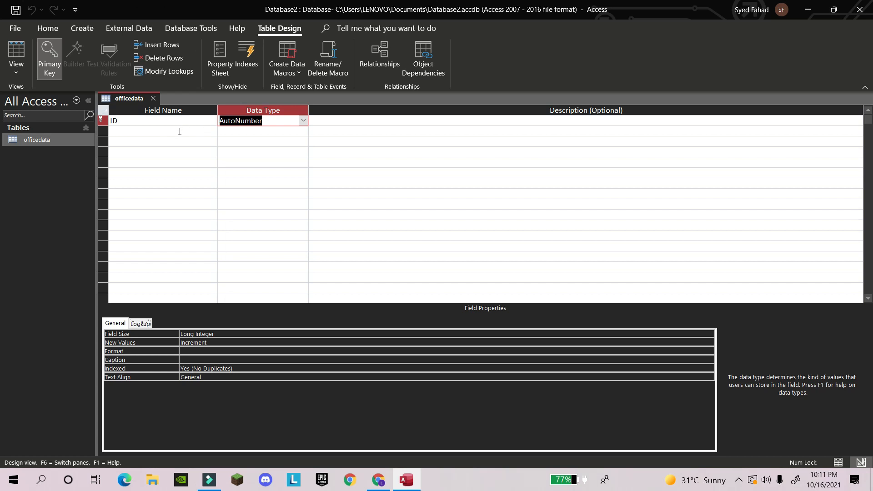
pyautogui.click(180, 131)
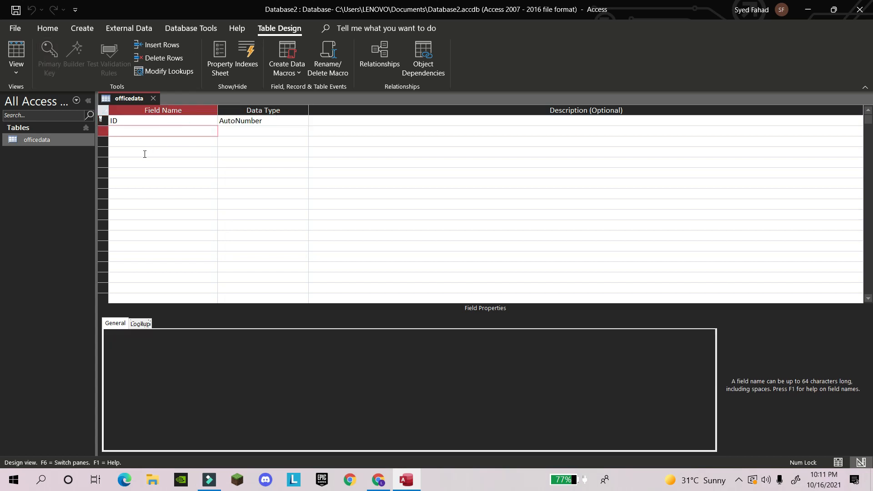
# Enter field names Sname, Fname and City in rows 2–4, each with Short Text data type
pyautogui.write('Sname')
pyautogui.click(248, 131)
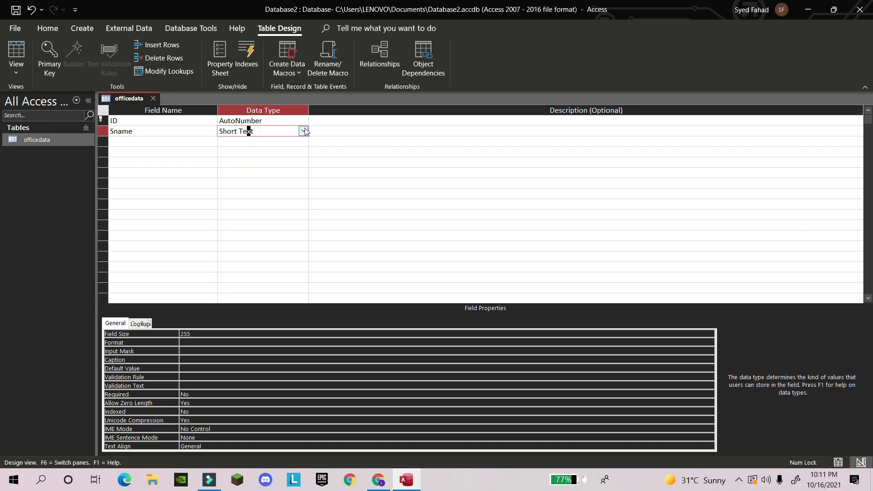
pyautogui.click(304, 131)
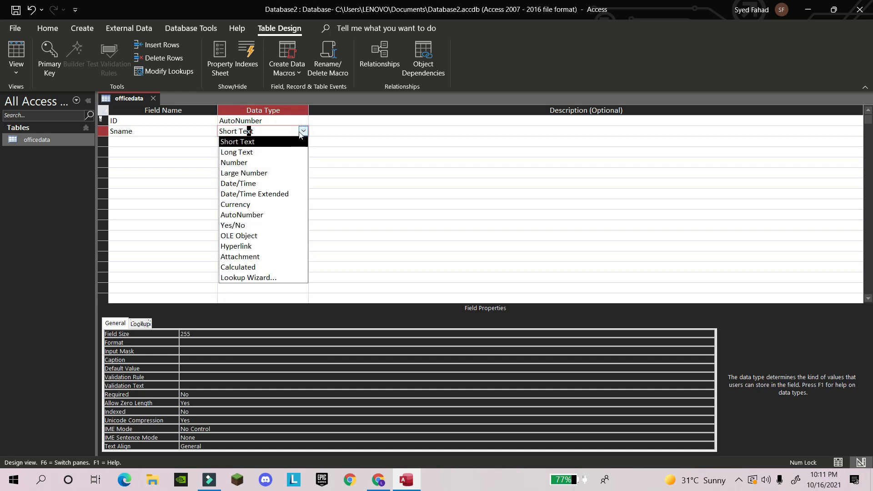
pyautogui.click(277, 141)
pyautogui.click(168, 143)
pyautogui.write('Fname')
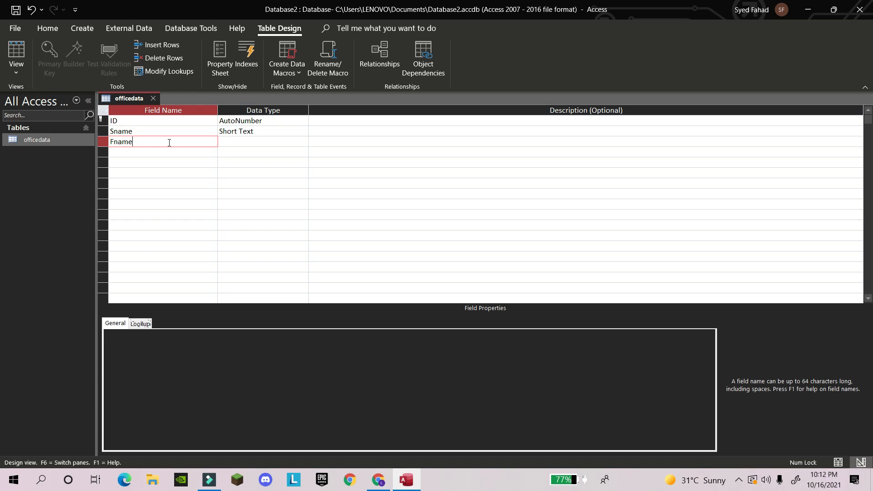
pyautogui.click(242, 141)
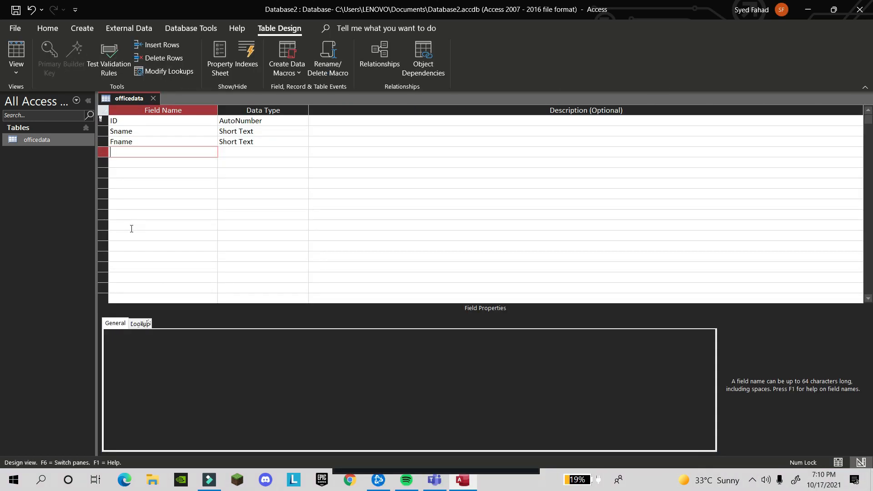
pyautogui.write('City')
pyautogui.press('Tab')
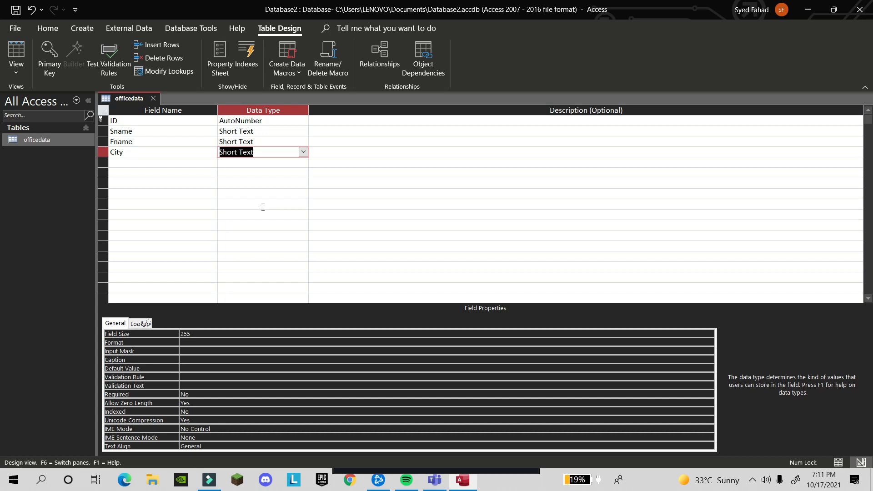
# Keep City as Short Text and set its default value to Karachi
pyautogui.click(303, 152)
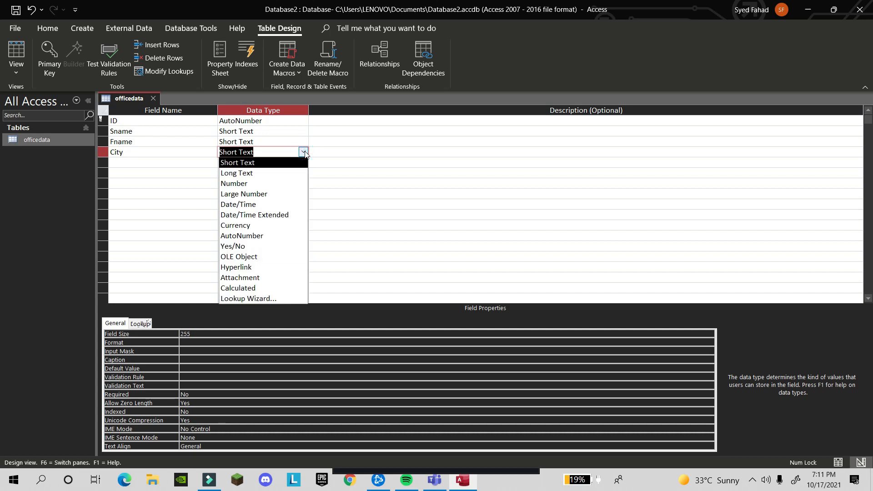
pyautogui.click(303, 152)
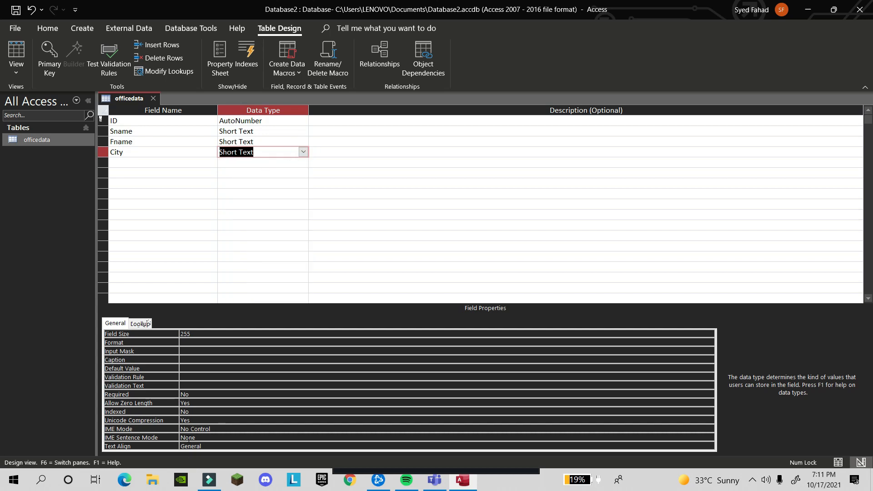
pyautogui.click(204, 369)
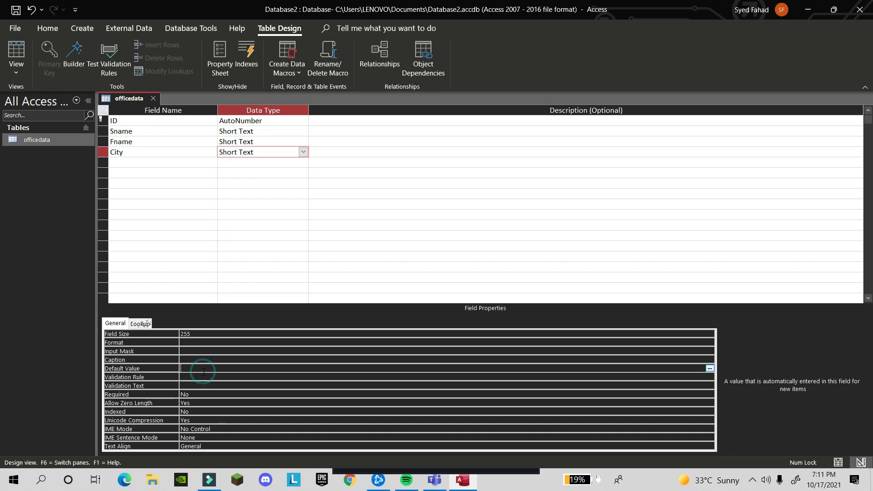
pyautogui.write('Karaci')
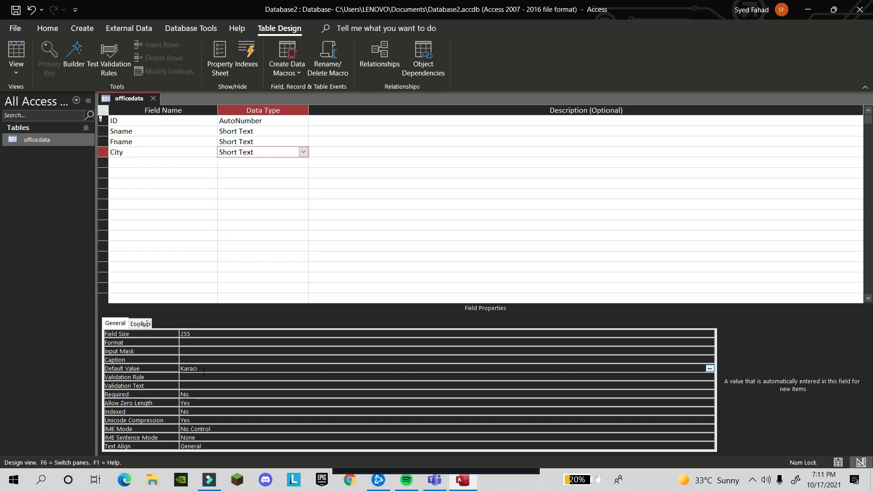
pyautogui.press('BackSpace')
pyautogui.write('h')
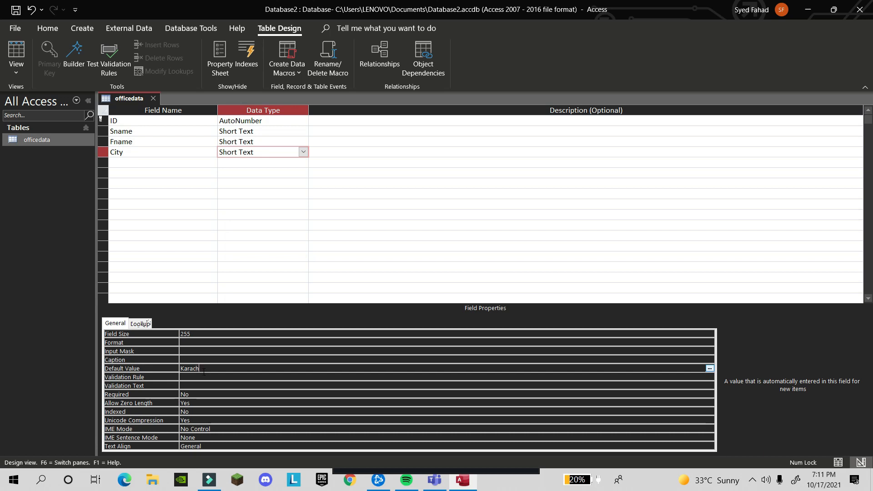
pyautogui.doubleClick(203, 372)
pyautogui.click(203, 375)
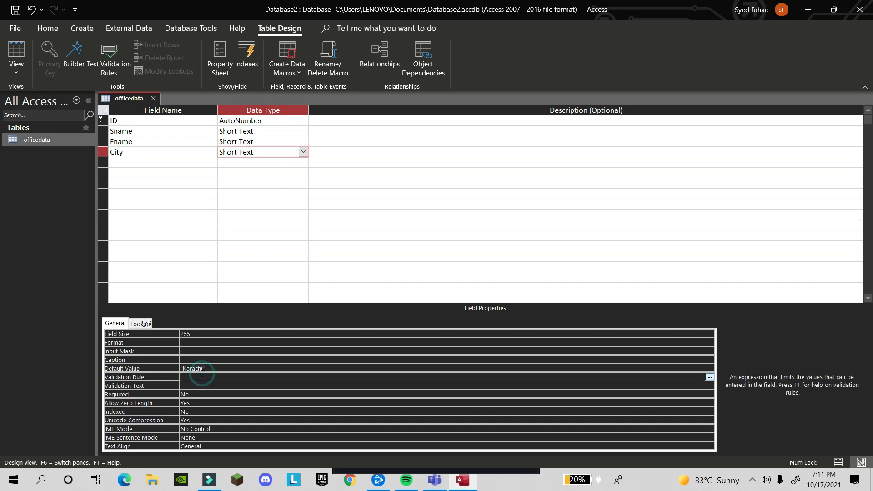
# Switch officedata to Datasheet View, saving the table changes
pyautogui.click(20, 69)
pyautogui.click(44, 99)
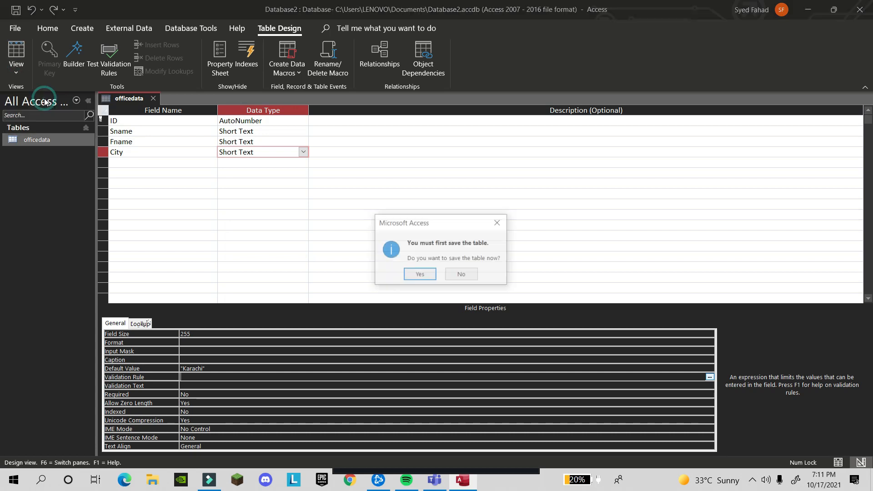
pyautogui.click(408, 273)
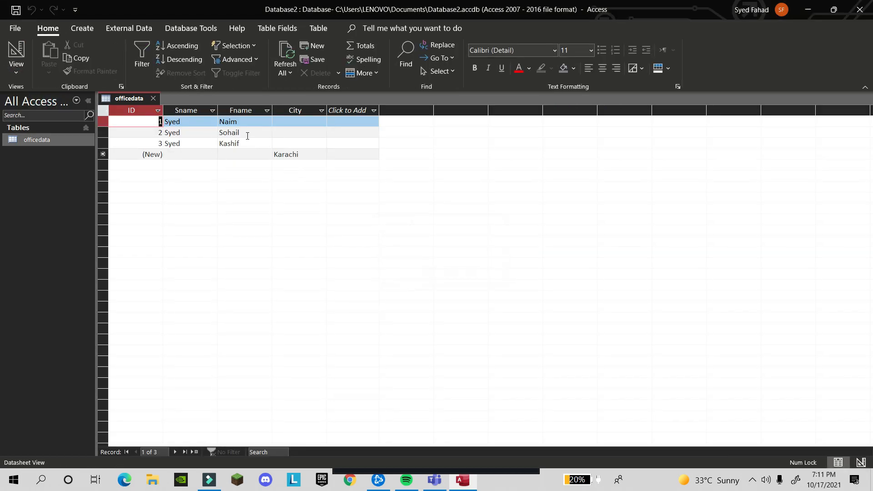
# Select records 2 and 3 in the datasheet and delete them, confirming the deletion
pyautogui.click(294, 120)
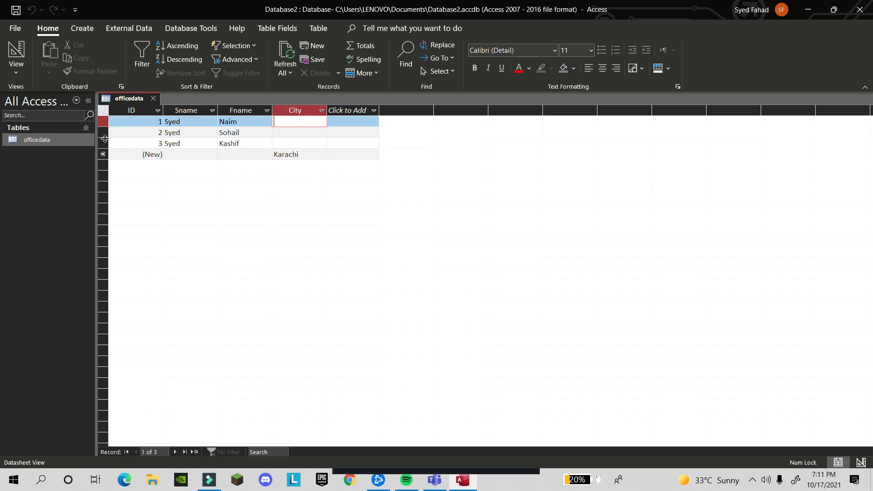
pyautogui.moveTo(103, 155); pyautogui.dragTo(110, 133)
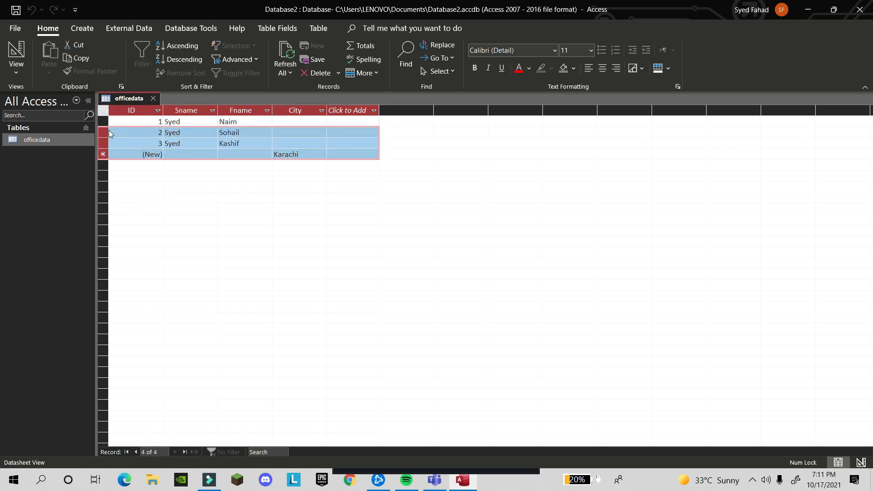
pyautogui.rightClick(109, 133)
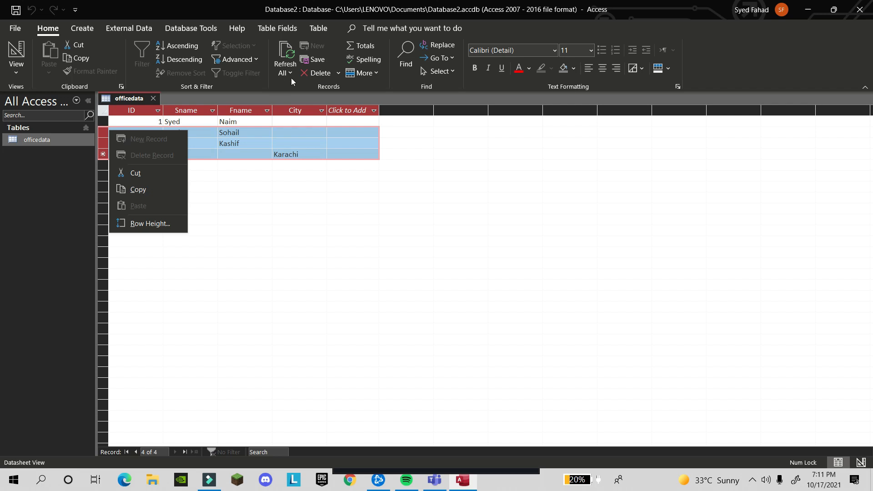
pyautogui.click(318, 74)
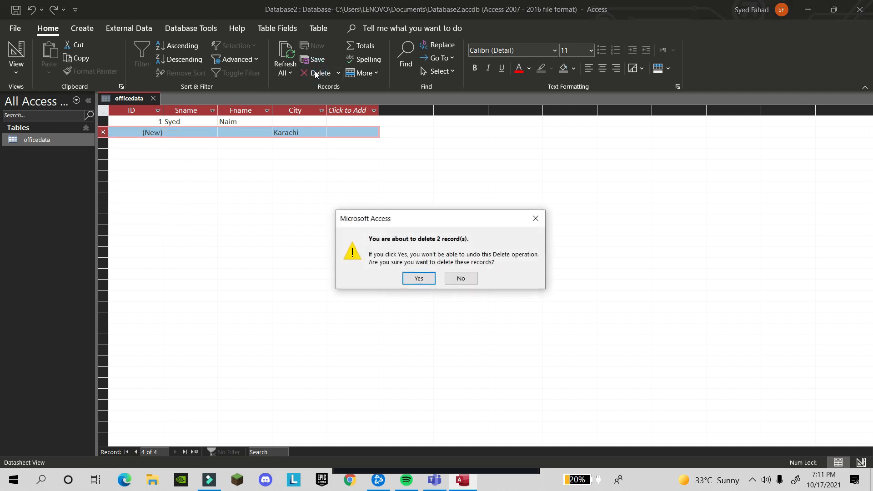
pyautogui.click(411, 279)
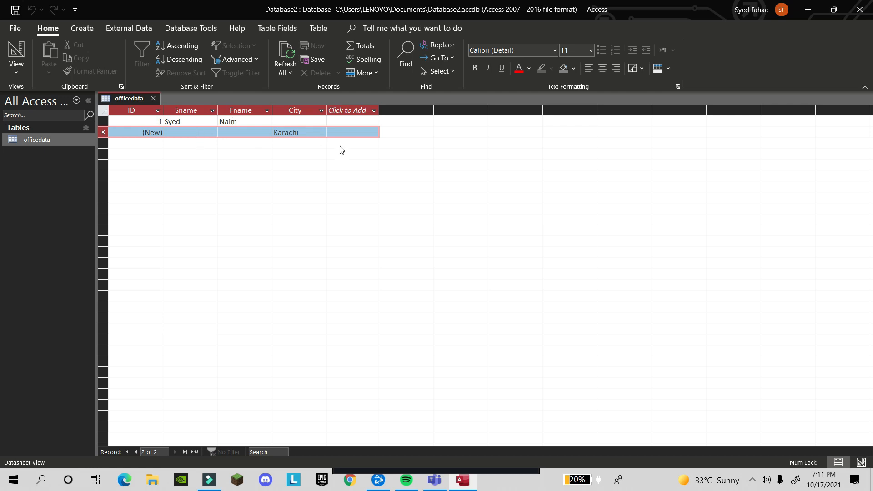
pyautogui.click(319, 121)
# Enter Karachi as the first record's City
pyautogui.write('Karachi')
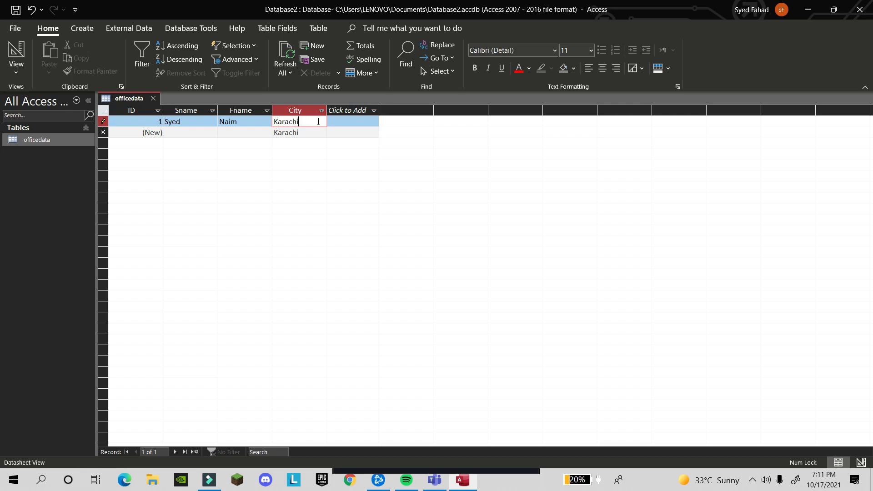
pyautogui.press('Return')
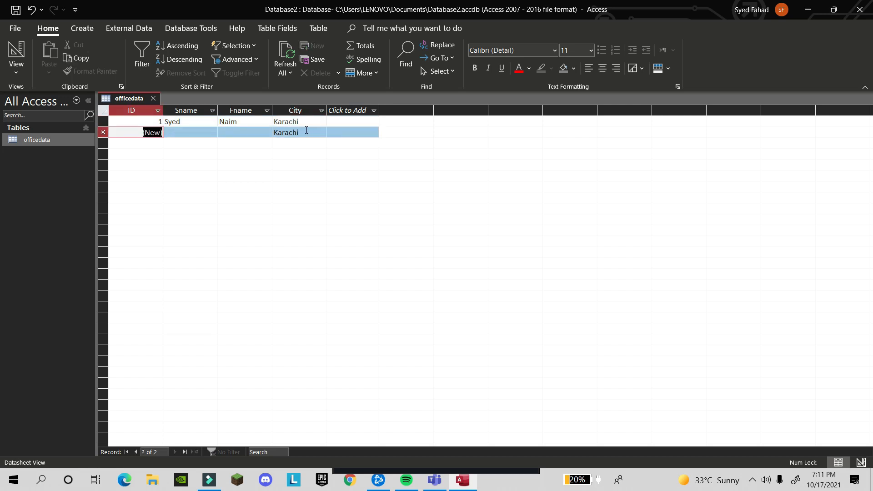
pyautogui.click(307, 130)
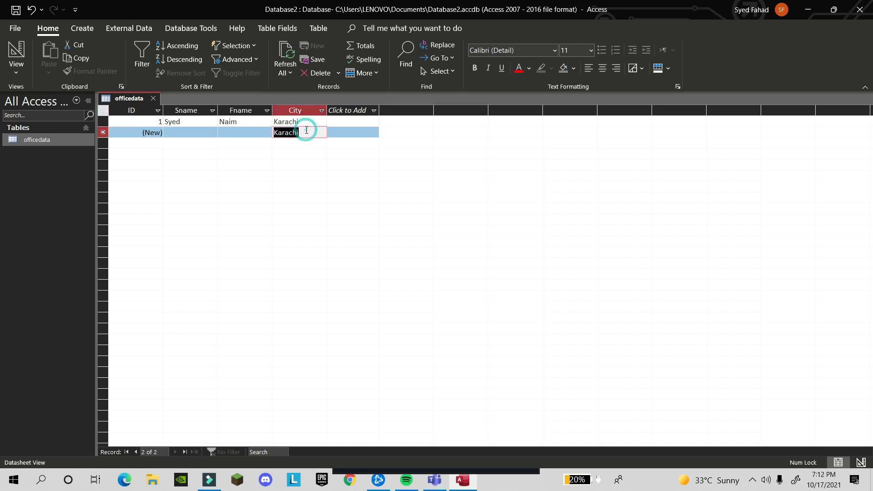
# Add record 4 with the person's surname and first name, keeping City as Karachi
pyautogui.click(171, 133)
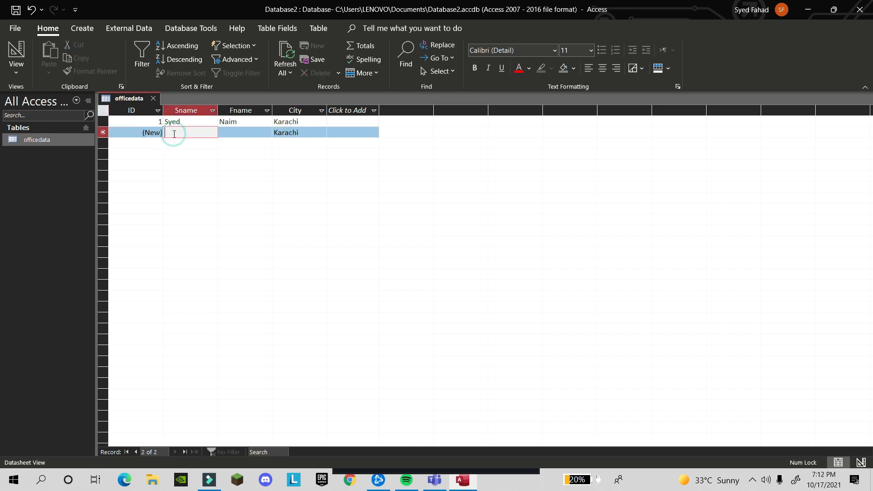
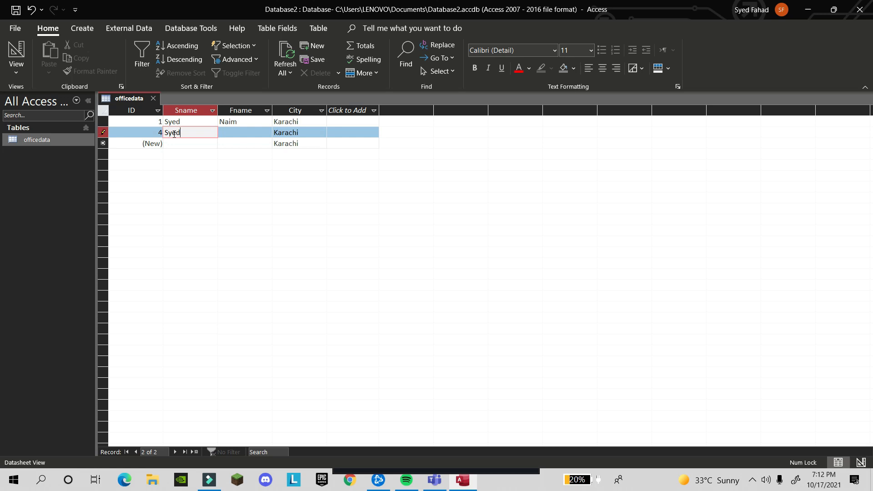
pyautogui.press('Tab')
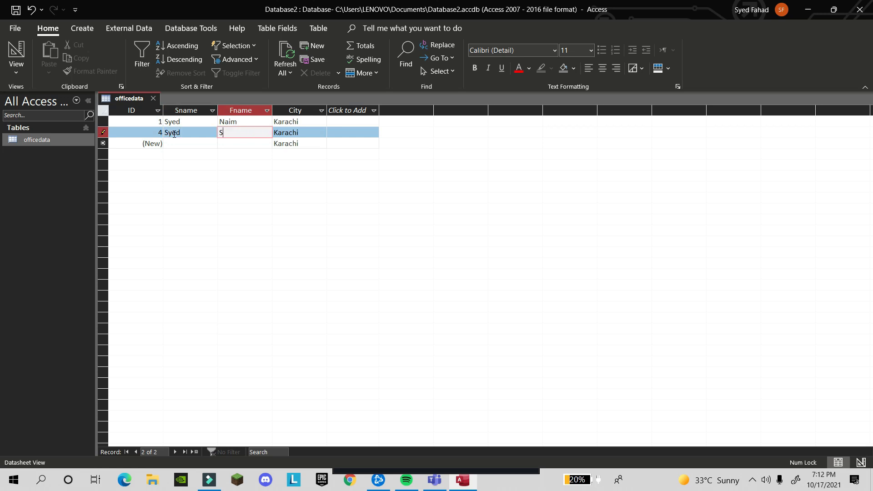
pyautogui.press('Tab')
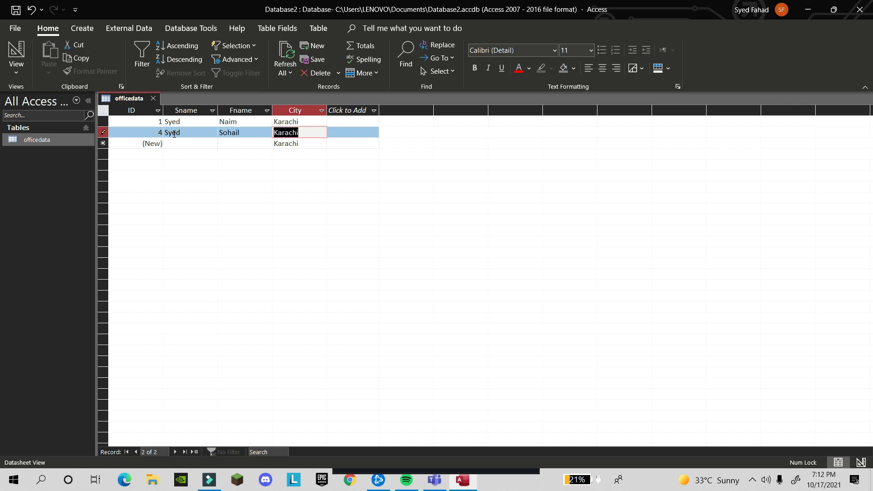
pyautogui.press('Tab')
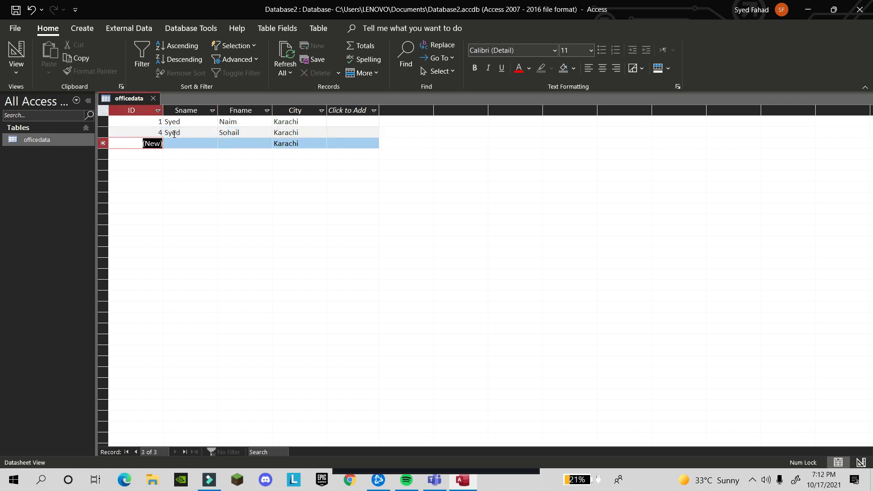
pyautogui.press('Tab')
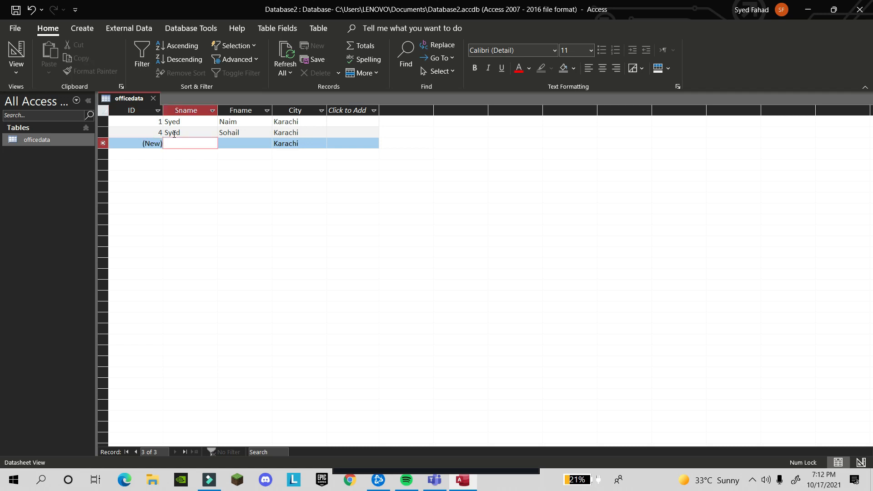
pyautogui.click(18, 69)
pyautogui.click(25, 121)
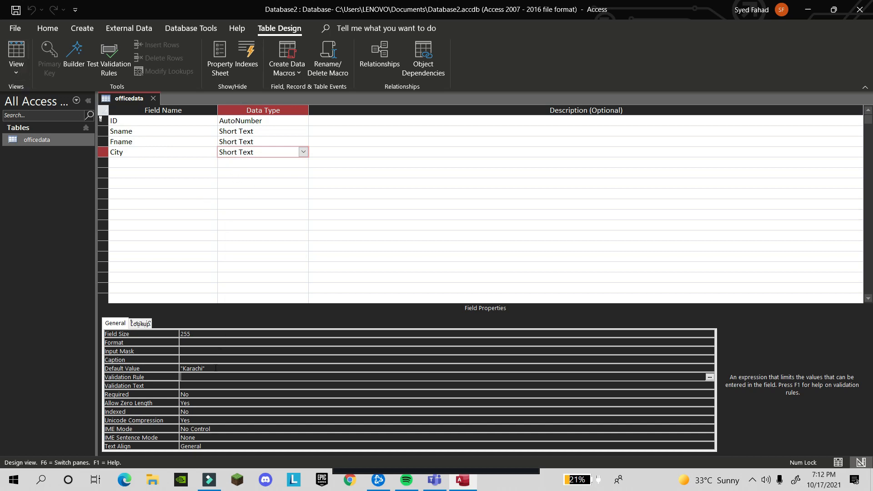
pyautogui.click(11, 73)
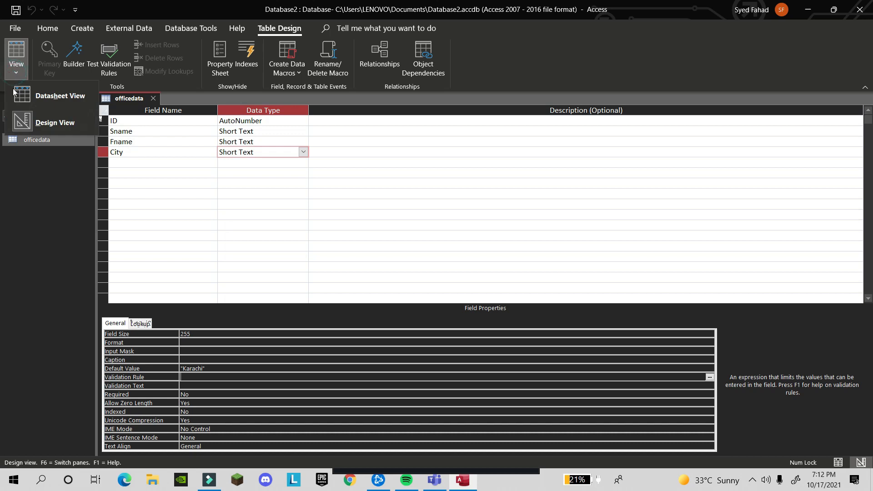
pyautogui.click(42, 102)
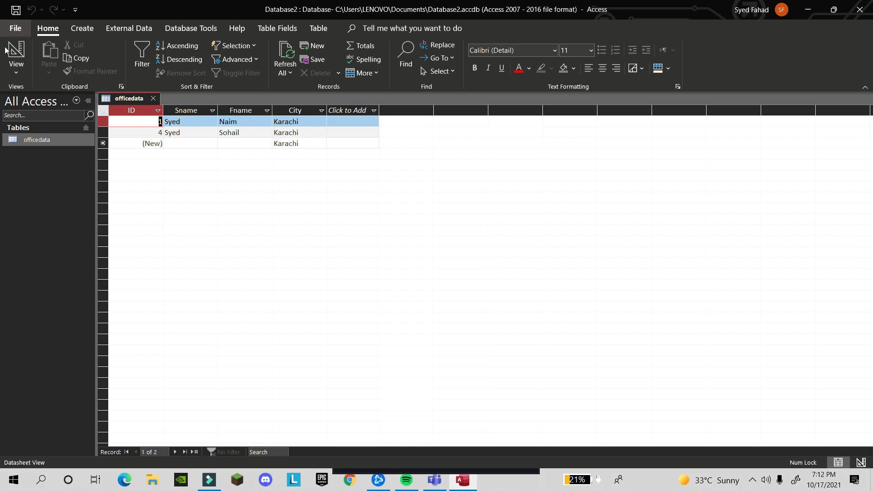
# In Design View, add a new field named Email with Hyperlink data type
pyautogui.click(19, 75)
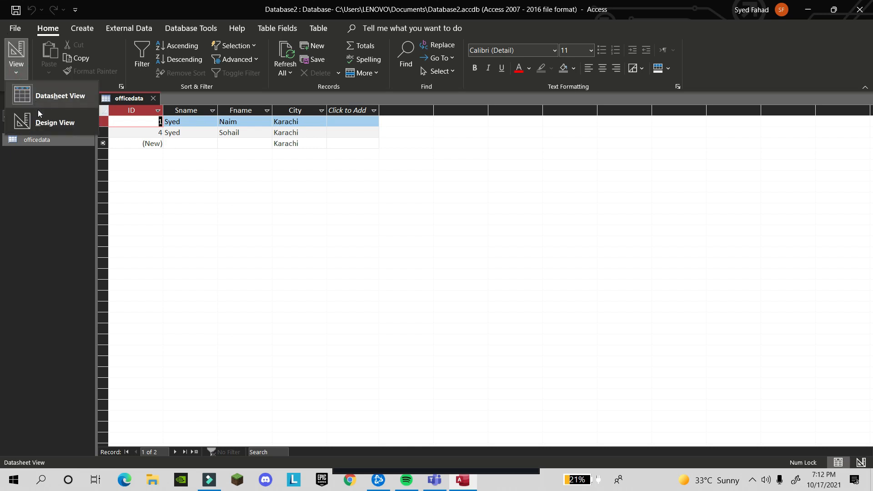
pyautogui.click(51, 125)
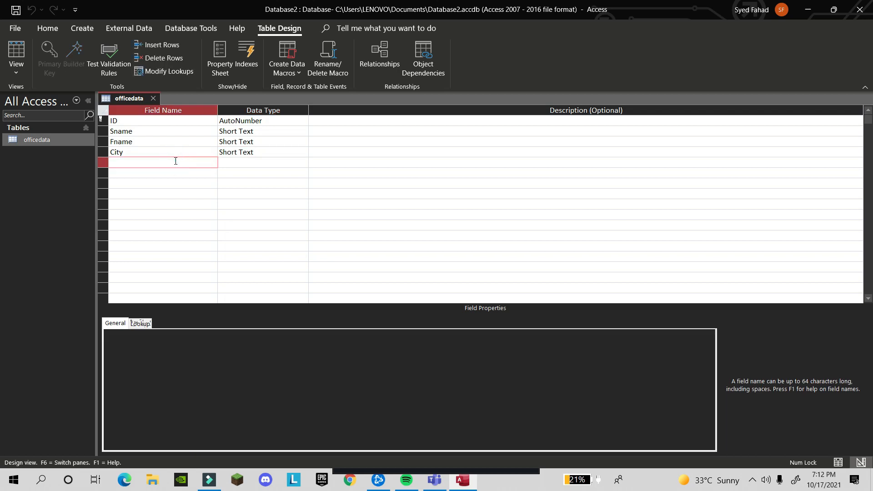
pyautogui.write('Email')
pyautogui.press('Tab')
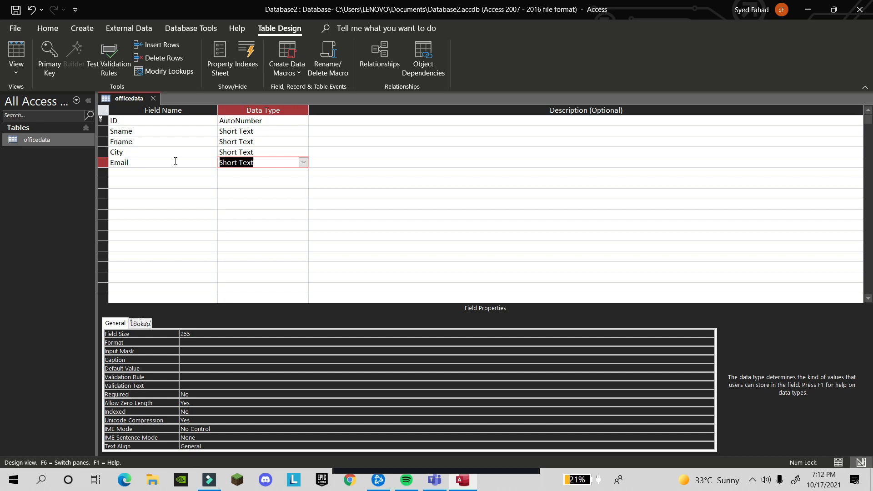
pyautogui.press('Down')
pyautogui.press('Up')
pyautogui.click(302, 163)
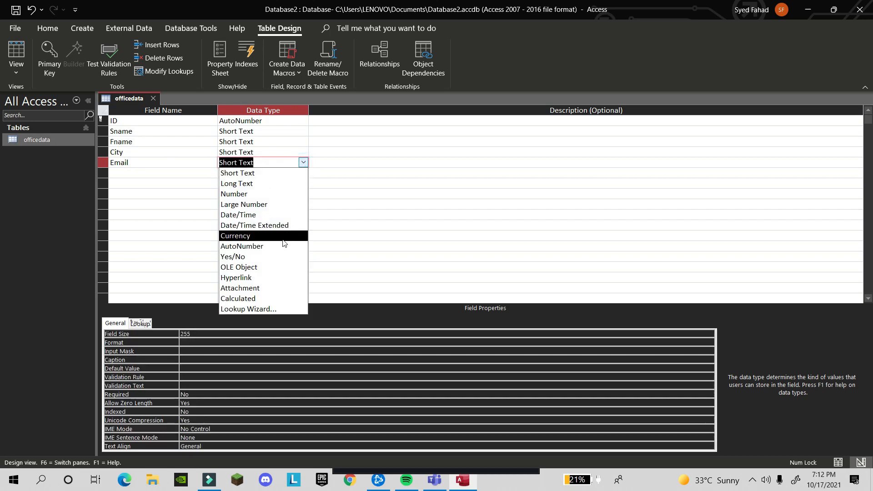
pyautogui.click(274, 278)
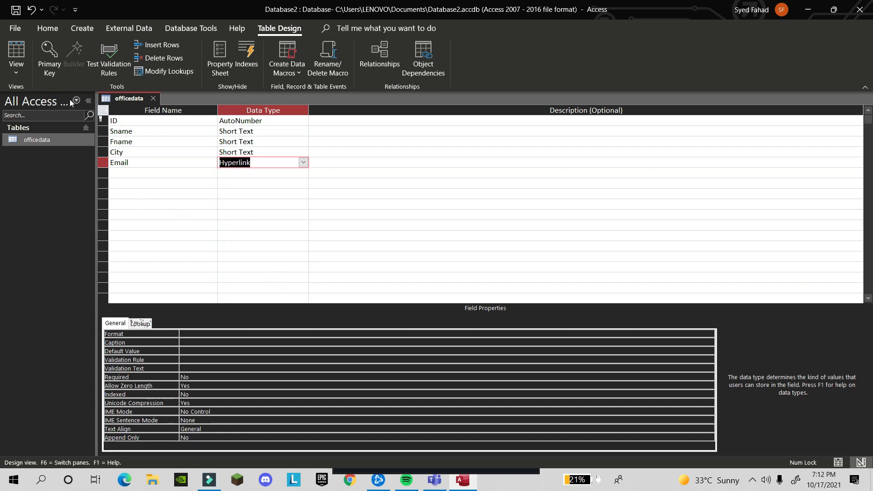
# Return to Datasheet View, saving the officedata table
pyautogui.click(13, 76)
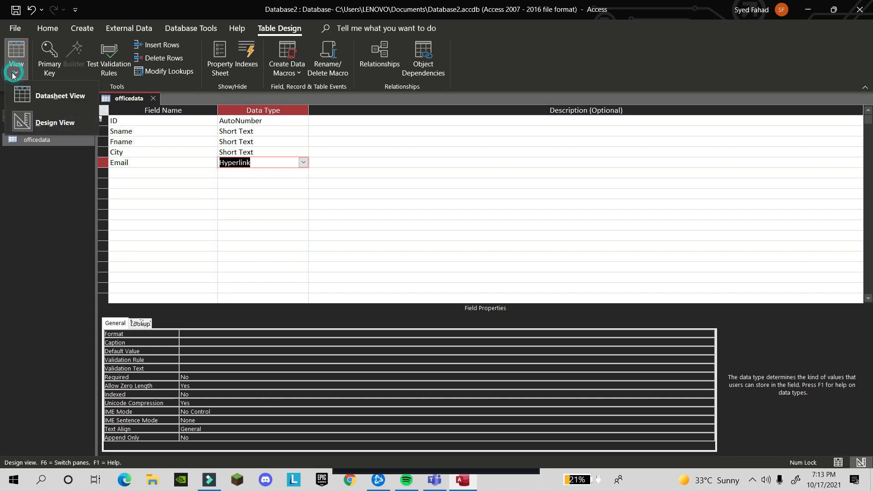
pyautogui.click(27, 97)
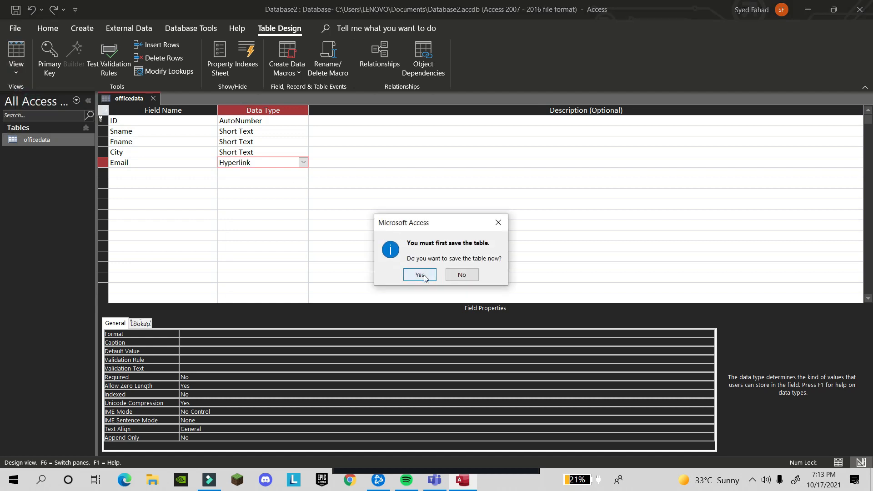
pyautogui.click(423, 275)
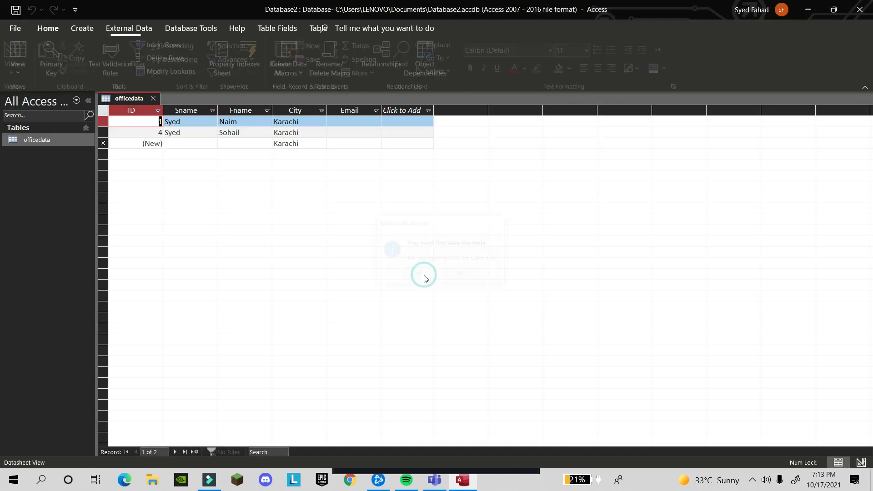
# Type the first record's e-mail address in the Email column, then test the link and close the mail message
pyautogui.click(345, 122)
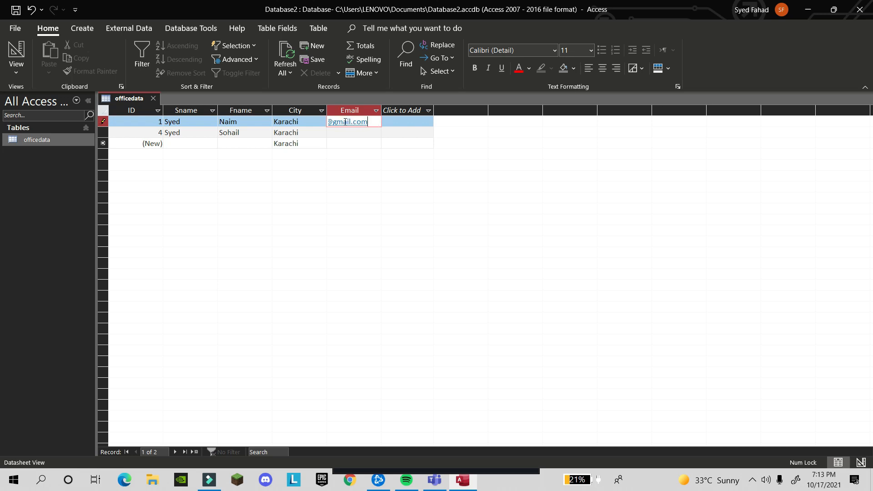
pyautogui.click(366, 133)
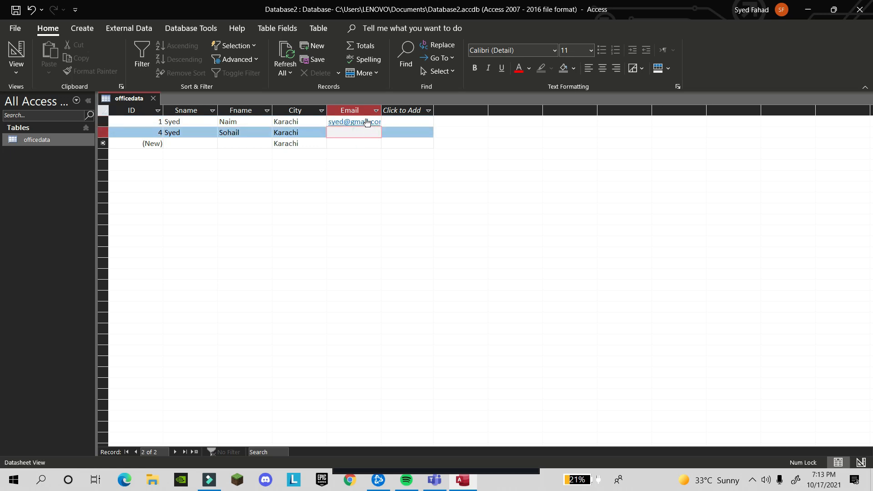
pyautogui.click(366, 122)
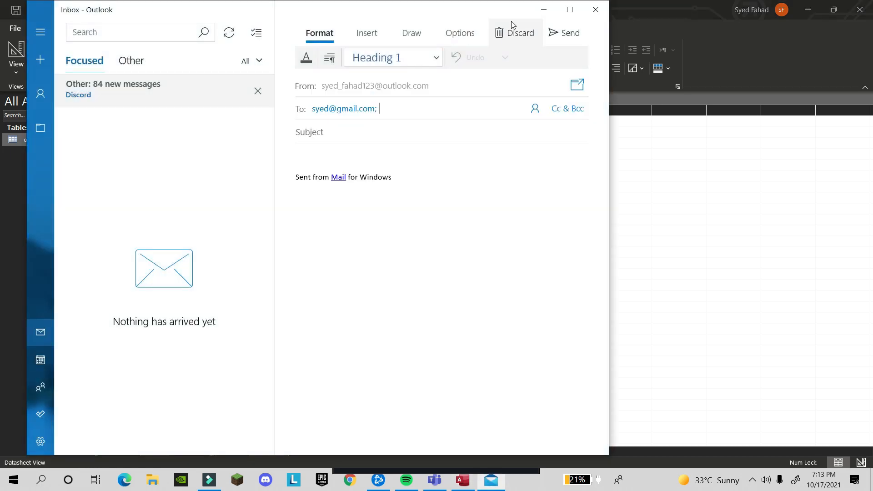
pyautogui.click(595, 8)
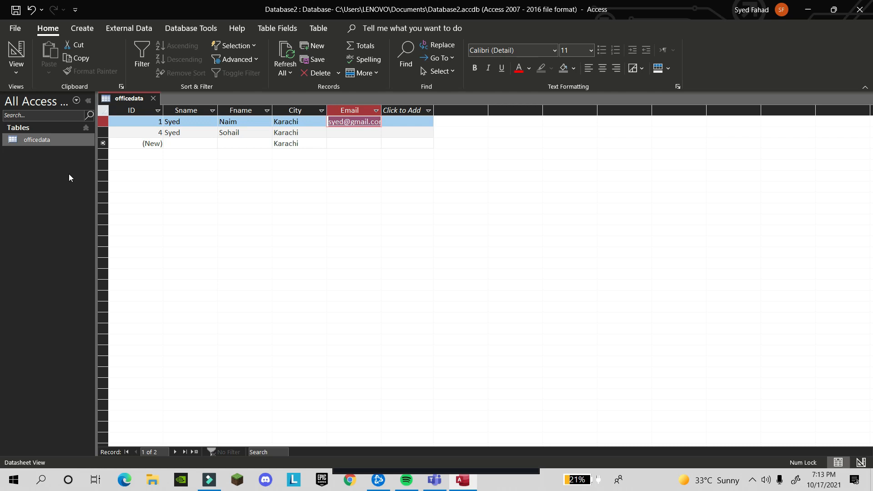
# Switch to Design View and confirm Email keeps the Hyperlink data type
pyautogui.click(20, 72)
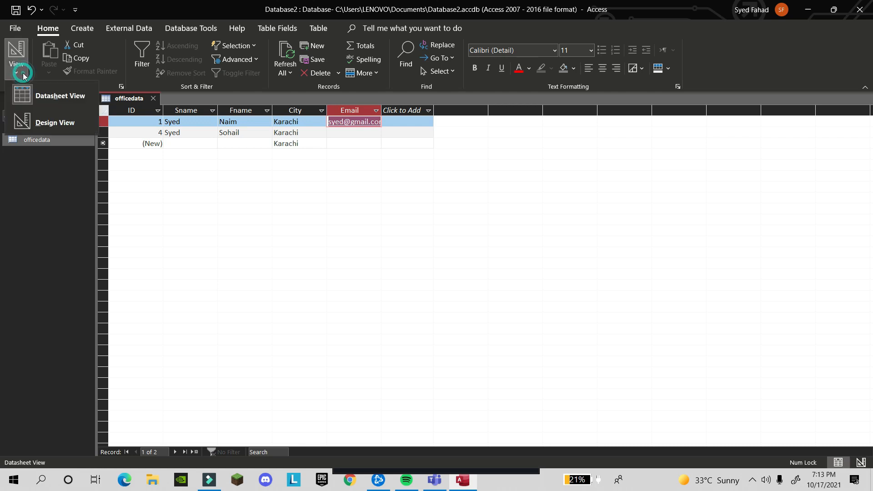
pyautogui.click(37, 119)
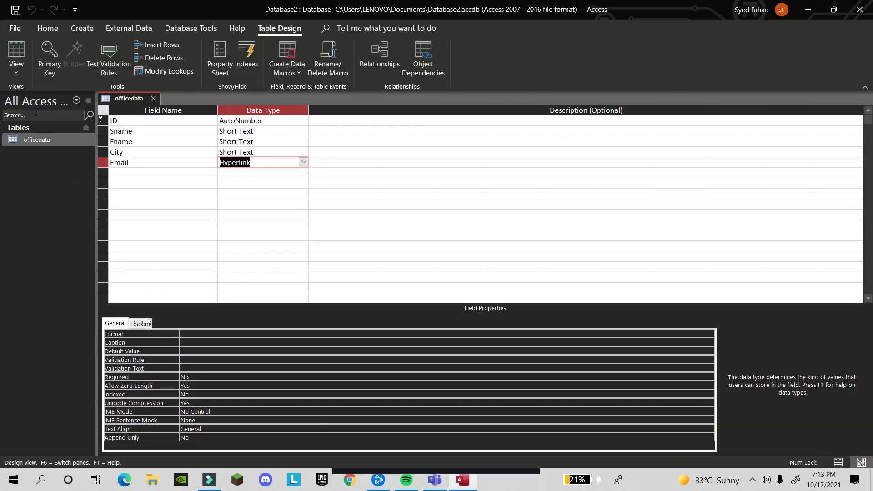
pyautogui.press('BackSpace')
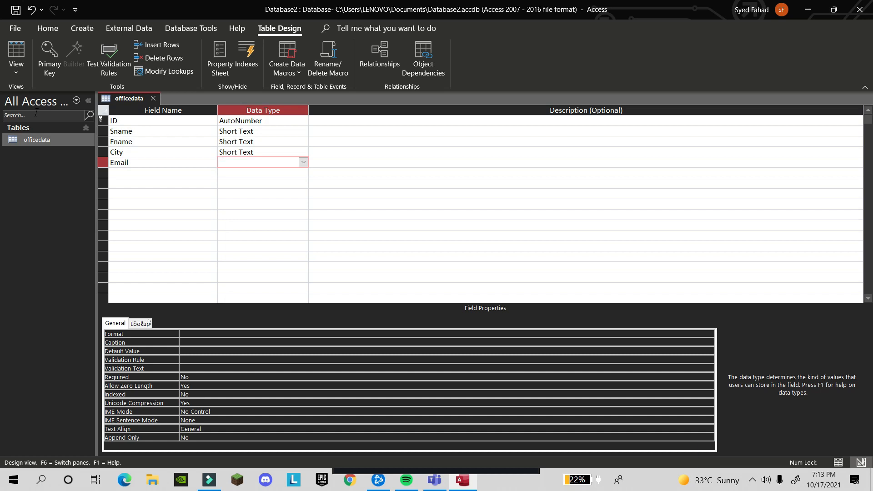
pyautogui.write('h')
pyautogui.press('BackSpace')
pyautogui.write('hy')
pyautogui.press('BackSpace')
pyautogui.press('BackSpace')
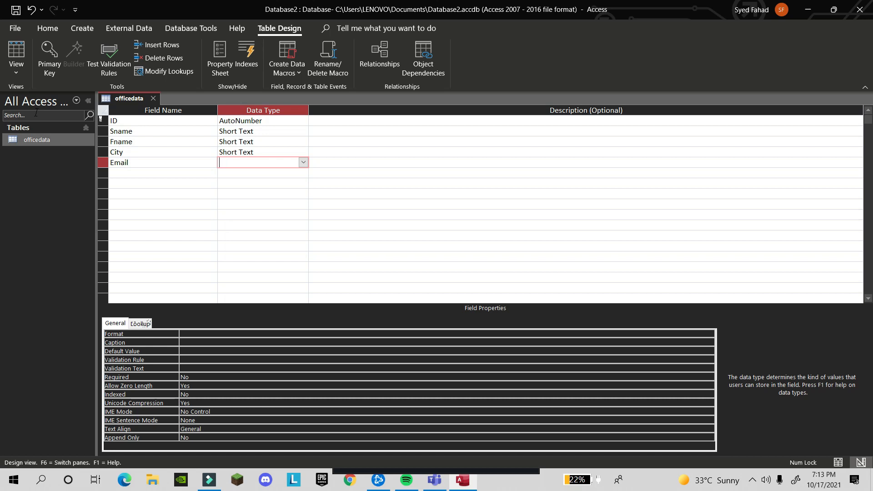
pyautogui.write('hyperlink')
pyautogui.click(123, 173)
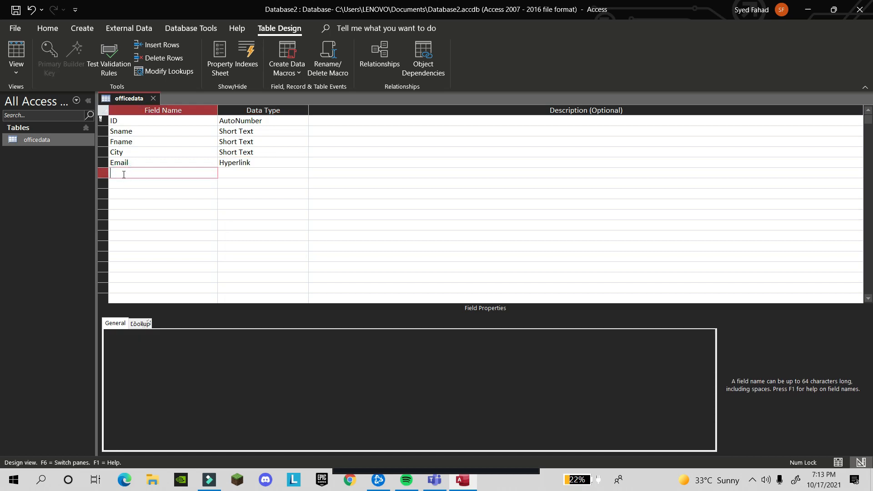
# Add a field named Photo with Attachment data type
pyautogui.write('Photo')
pyautogui.press('Tab')
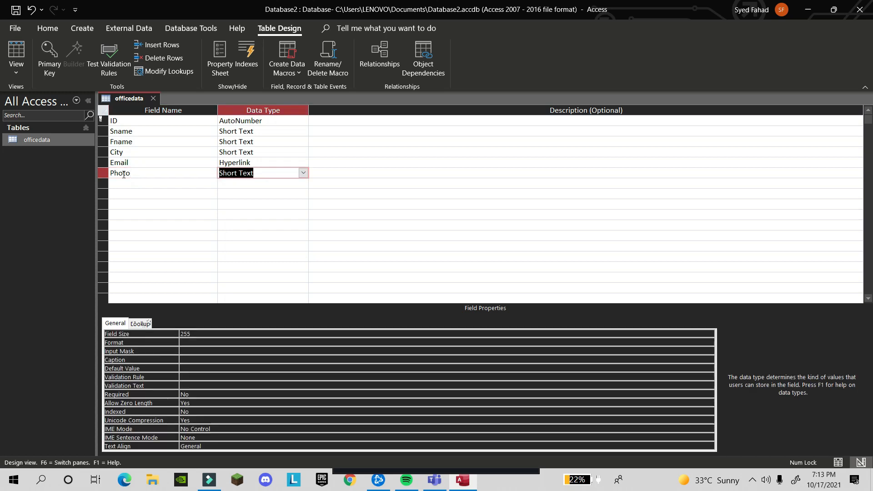
pyautogui.click(303, 173)
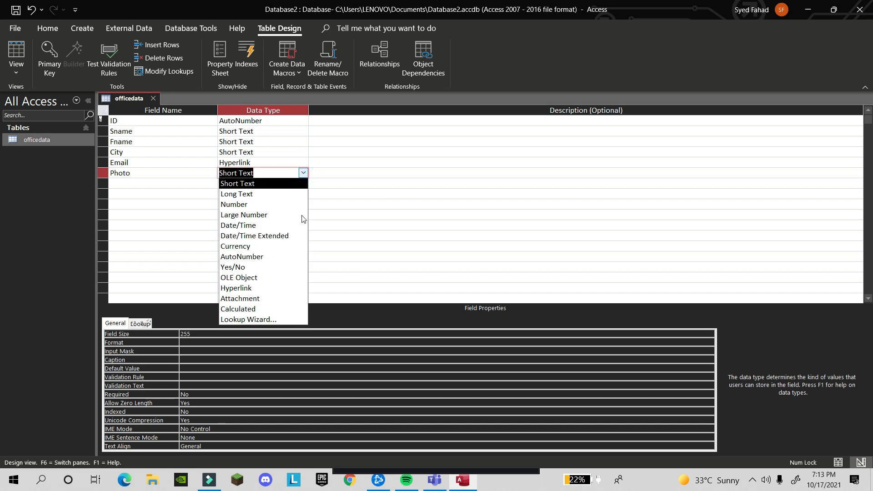
pyautogui.click(286, 300)
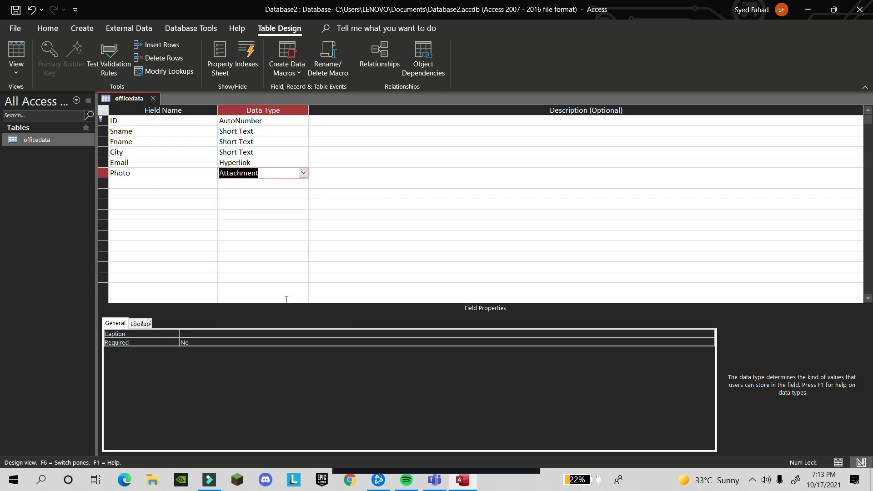
pyautogui.click(168, 176)
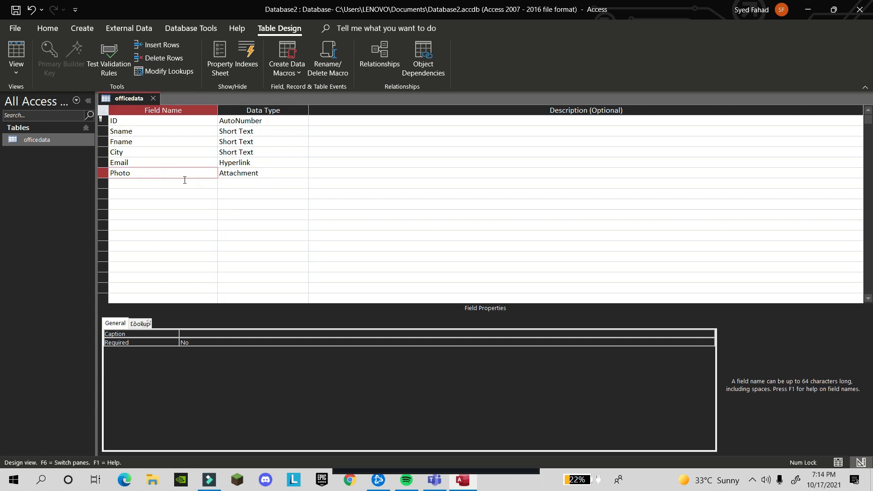
# Return to Datasheet View, saving the table changes
pyautogui.click(16, 72)
pyautogui.click(31, 97)
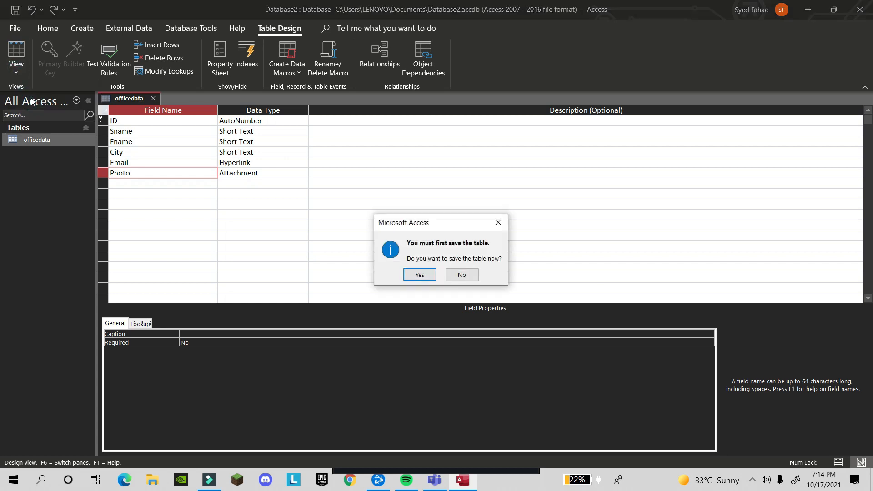
pyautogui.click(417, 275)
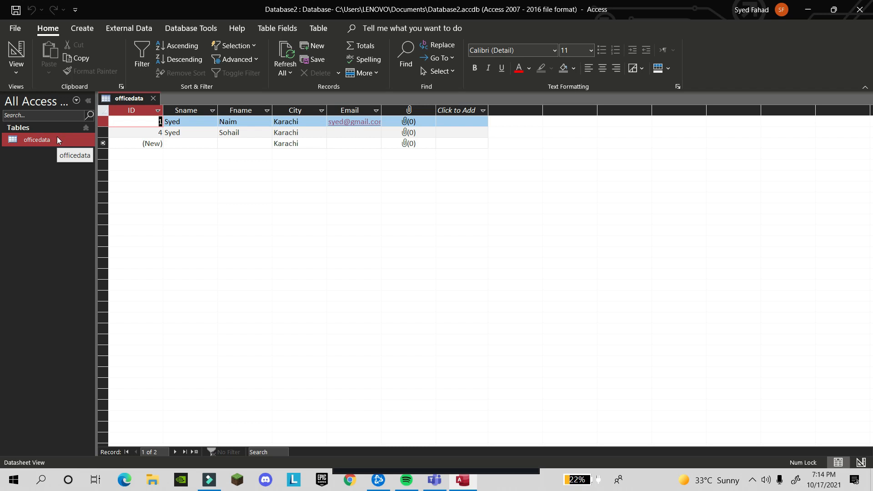
# Switch officedata to Design View and set City's data type to Lookup Wizard
pyautogui.click(26, 71)
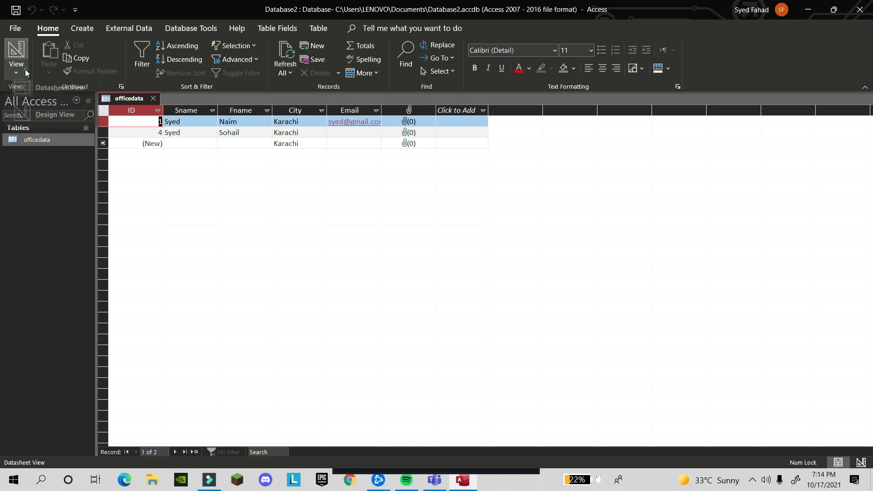
pyautogui.click(34, 114)
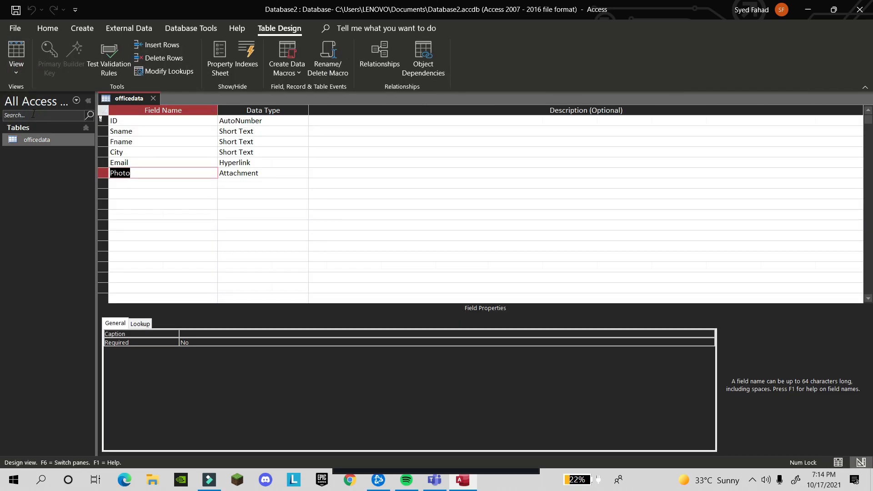
pyautogui.click(267, 153)
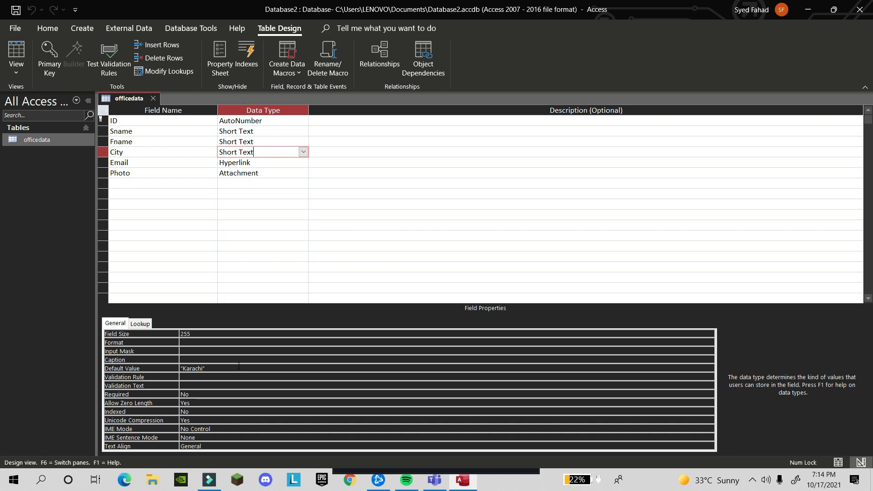
pyautogui.click(303, 152)
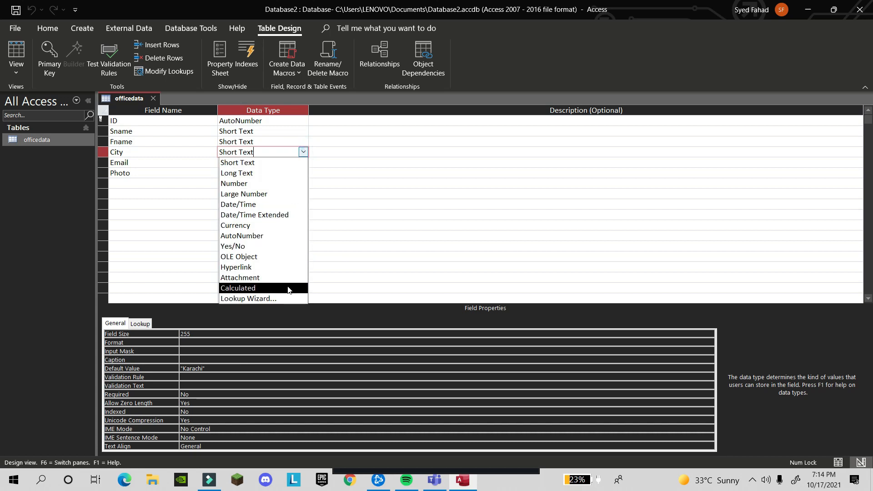
pyautogui.click(288, 297)
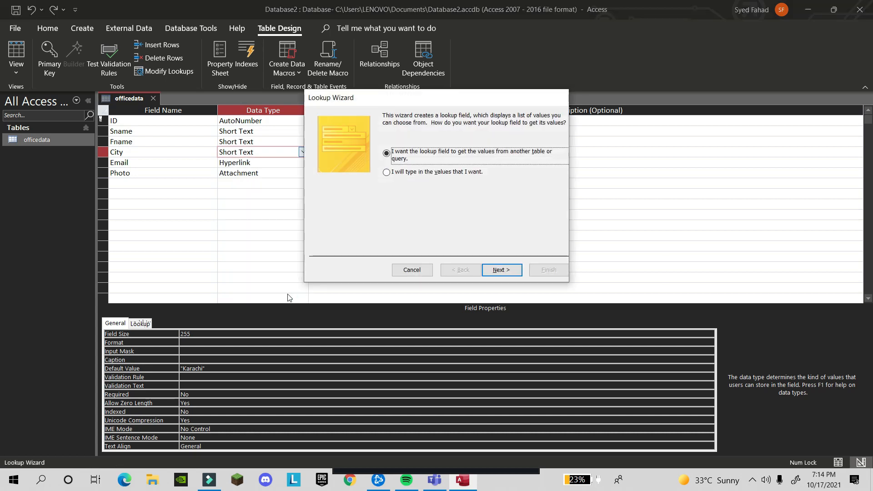
# Try a typed value list, clear the Invalid use of Null errors, and restart City's Lookup Wizard
pyautogui.click(387, 173)
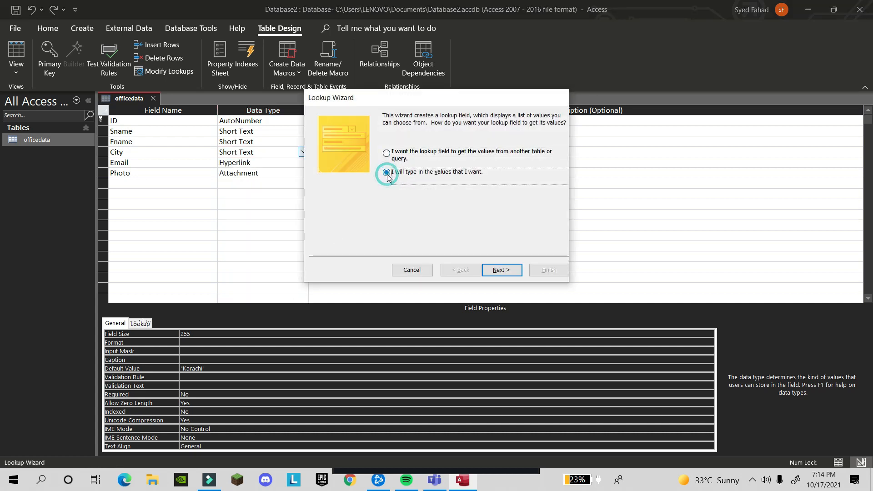
pyautogui.click(512, 271)
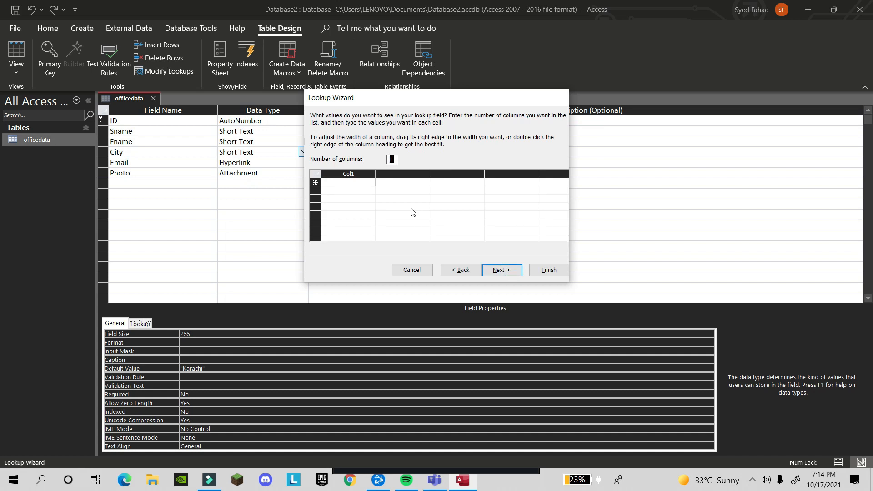
pyautogui.press('BackSpace')
pyautogui.click(350, 183)
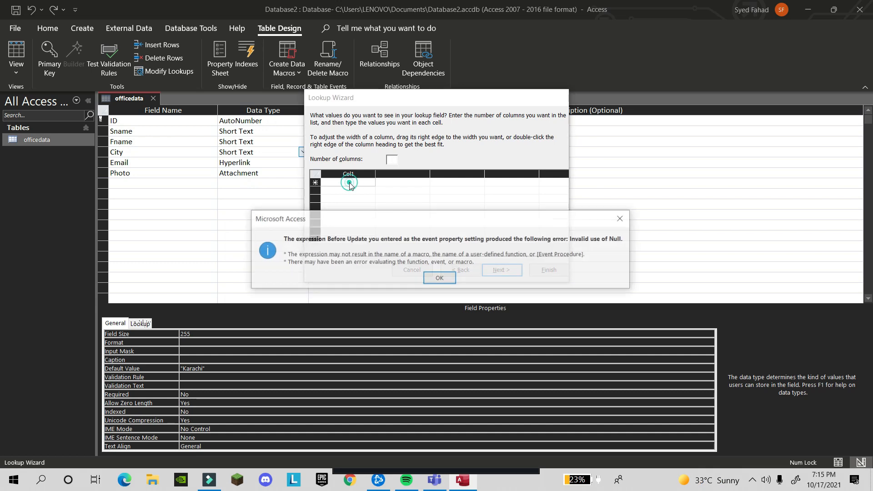
pyautogui.click(441, 278)
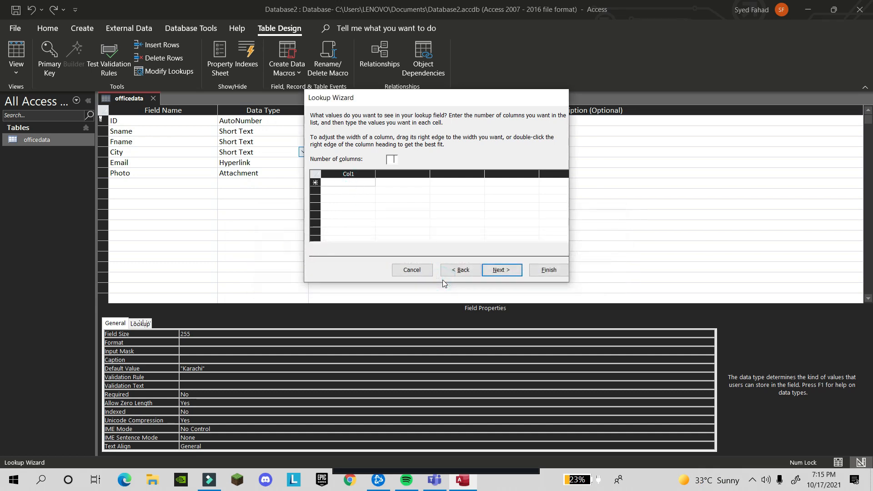
pyautogui.click(349, 183)
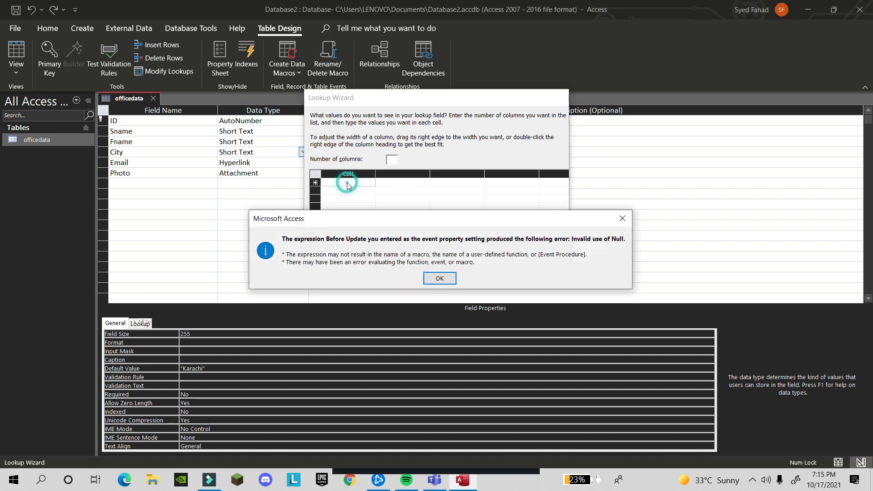
pyautogui.press('Return')
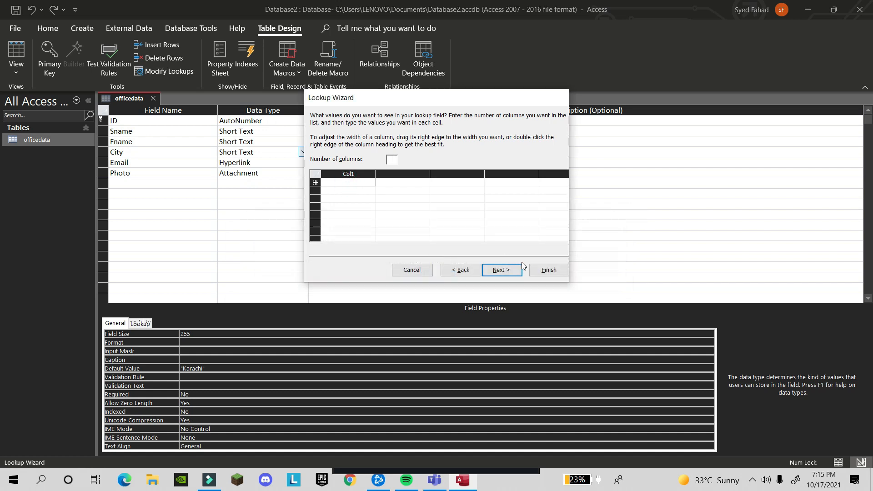
pyautogui.click(425, 273)
pyautogui.click(441, 275)
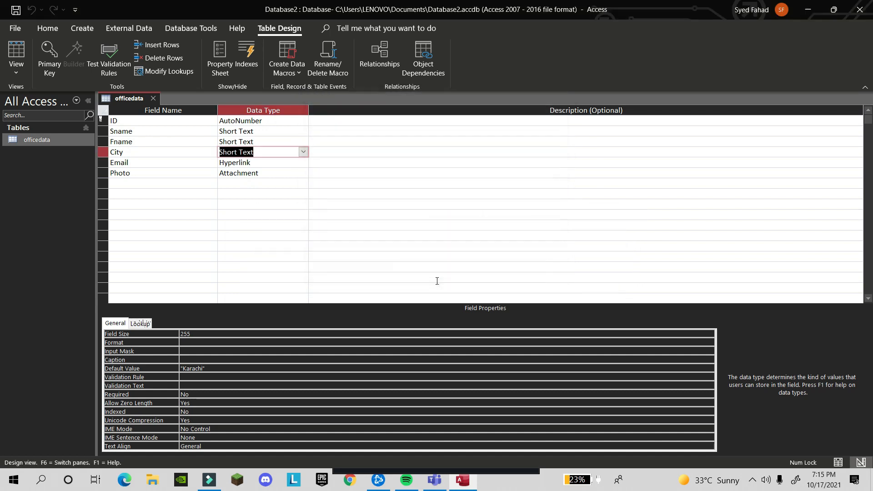
pyautogui.click(303, 152)
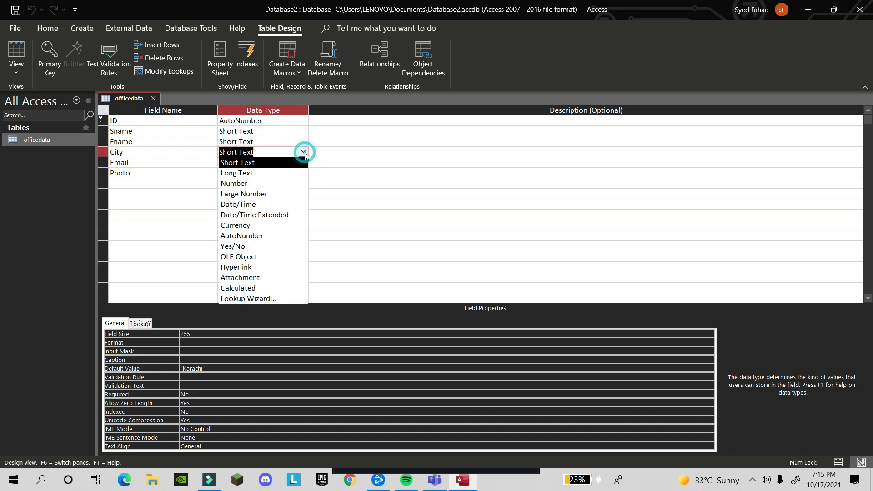
pyautogui.click(287, 300)
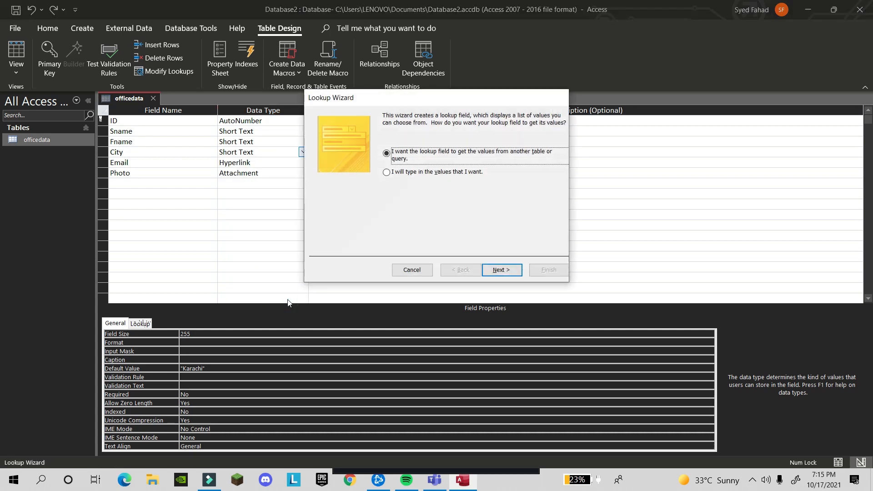
# Enter Karachi, Islamabad and Lahore as typed lookup values and continue to the naming page
pyautogui.click(400, 173)
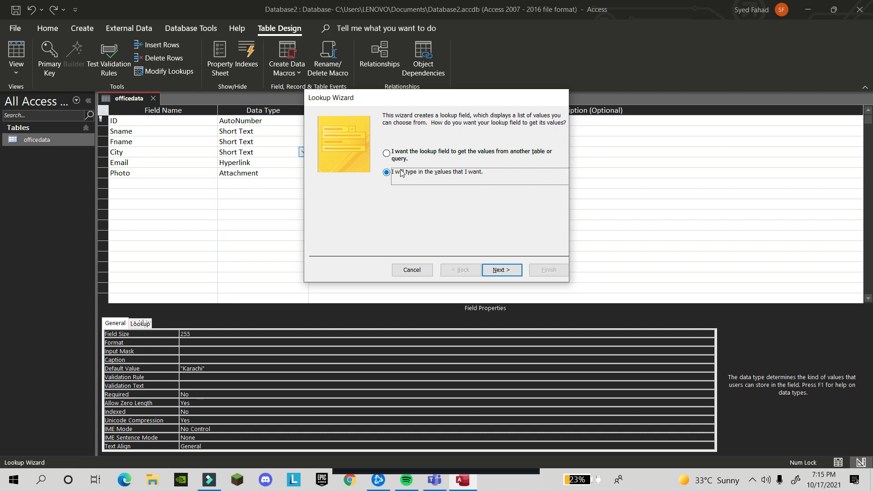
pyautogui.click(496, 270)
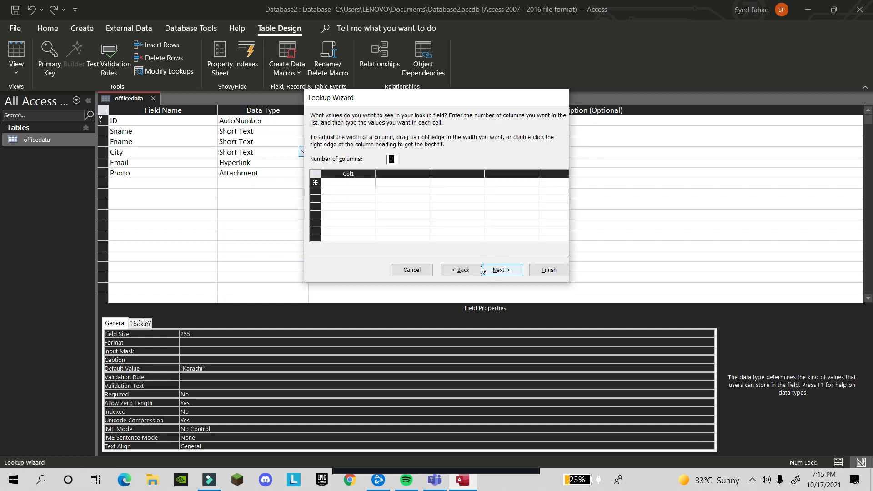
pyautogui.click(355, 182)
pyautogui.write('Kat')
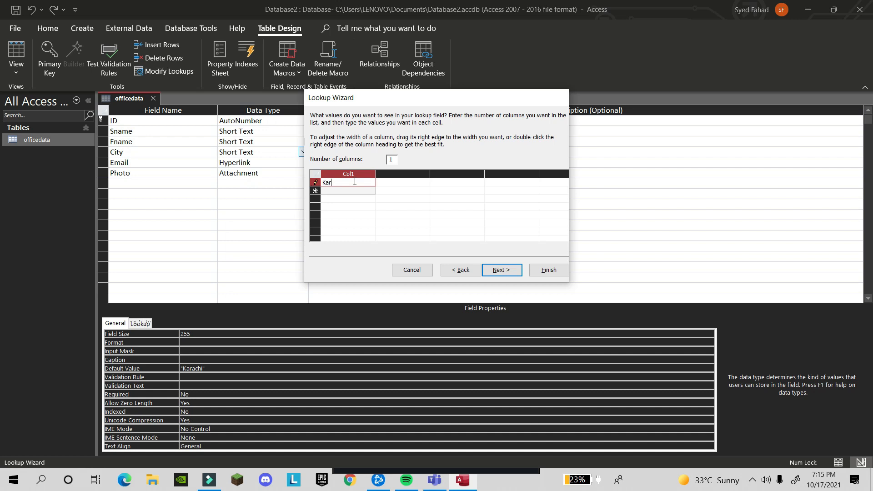
pyautogui.write('achi')
pyautogui.press('Return')
pyautogui.write('Is')
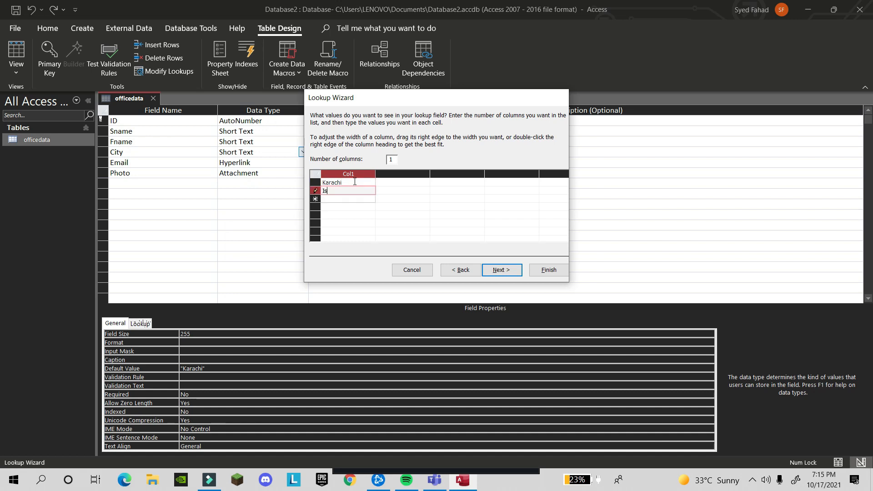
pyautogui.write('lamabad')
pyautogui.press('Return')
pyautogui.write('La')
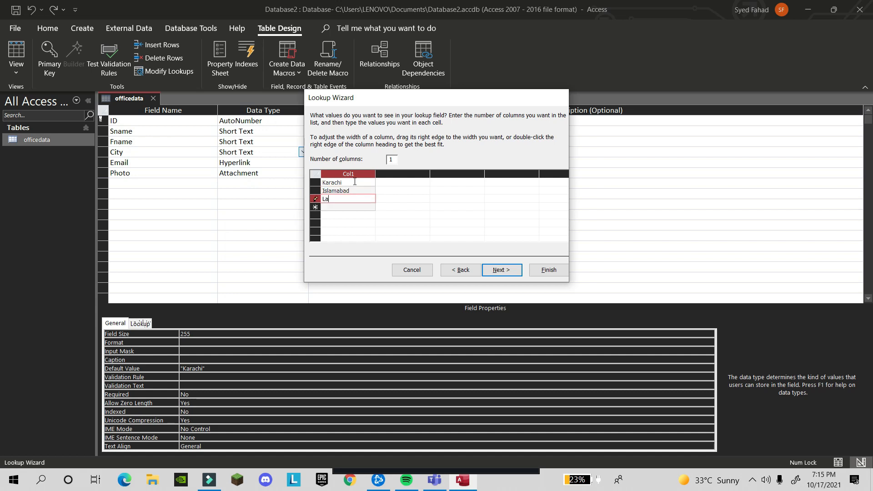
pyautogui.write('hore')
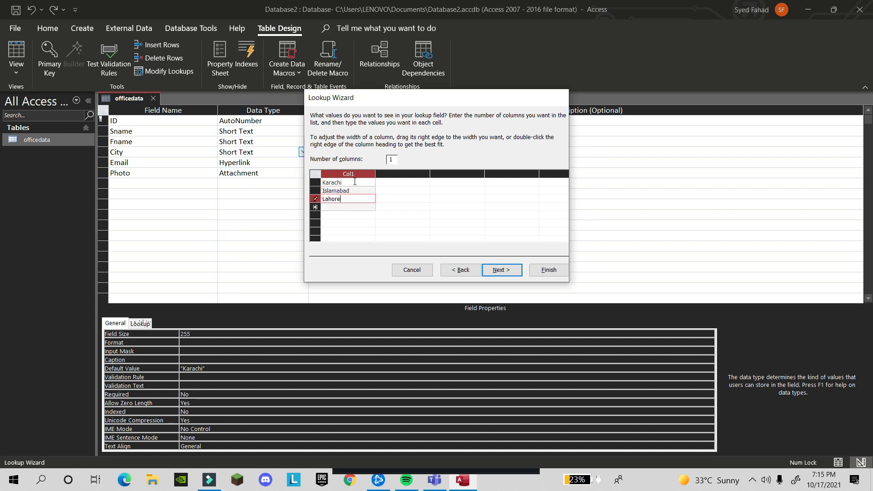
pyautogui.click(516, 269)
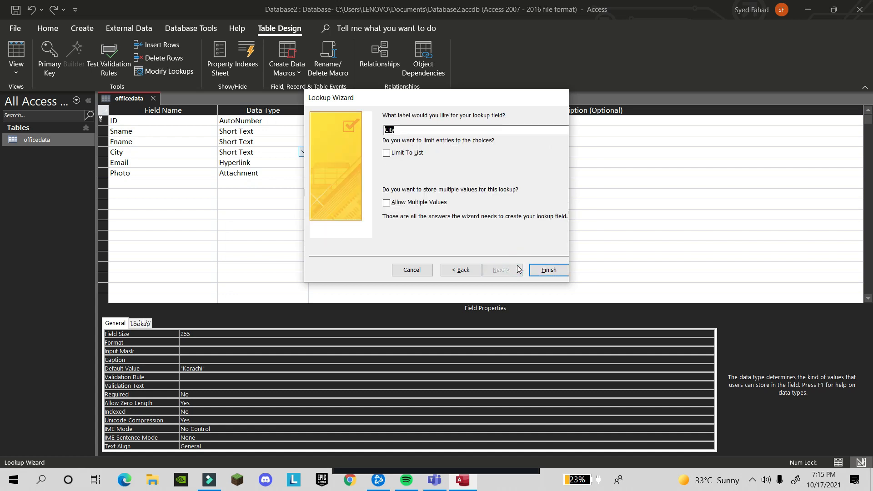
# Label the lookup 'Cities', leave Allow Multiple Values unchecked, and finish the wizard
pyautogui.press('BackSpace')
pyautogui.click(389, 206)
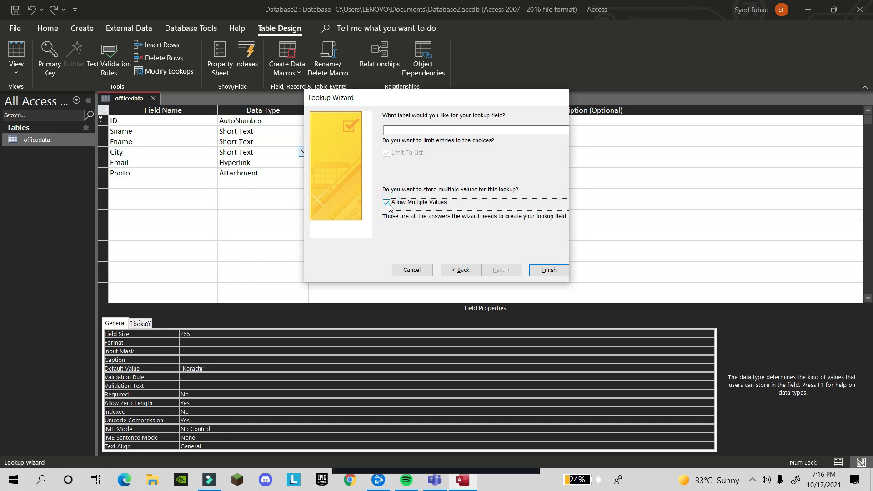
pyautogui.click(389, 205)
pyautogui.click(386, 204)
pyautogui.click(386, 203)
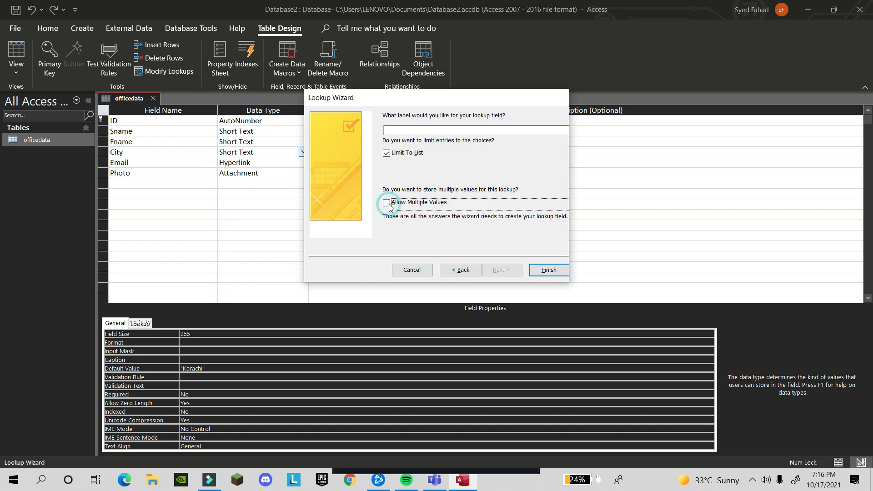
pyautogui.click(542, 272)
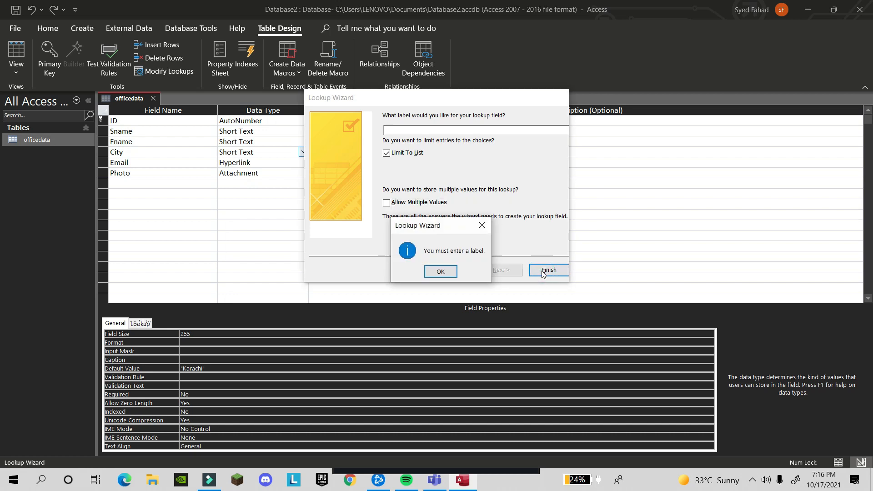
pyautogui.click(440, 272)
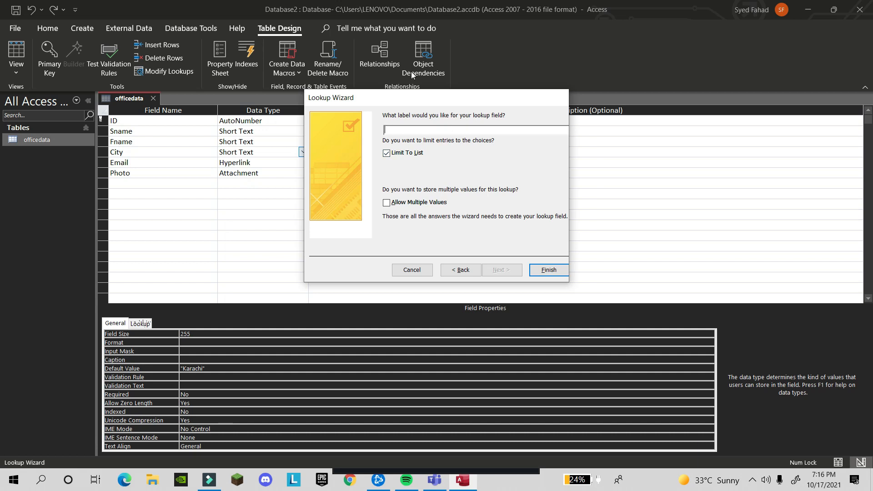
pyautogui.write('Cities')
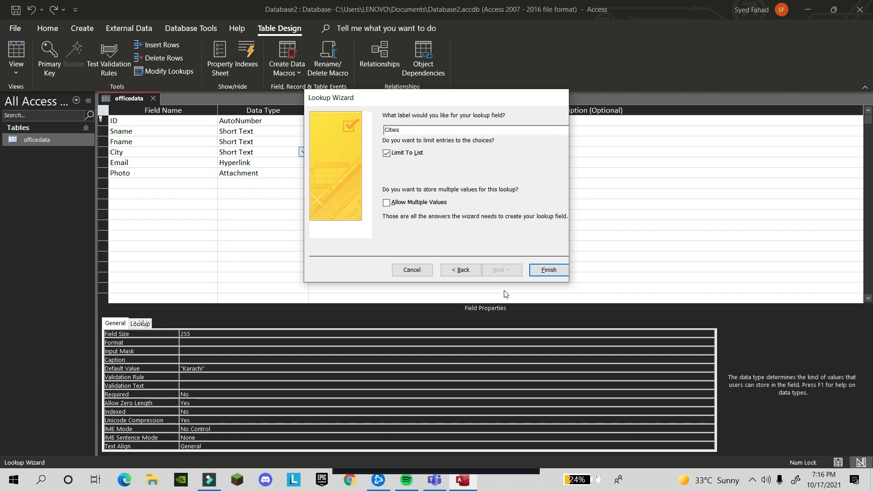
pyautogui.click(549, 270)
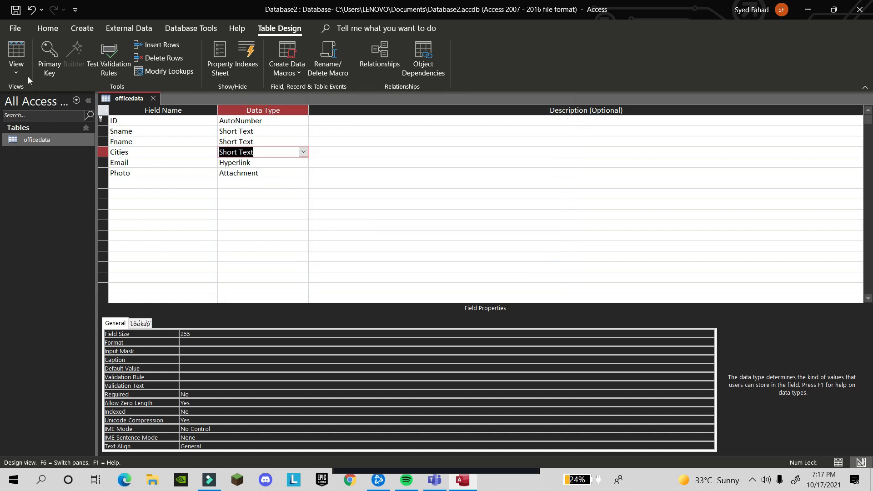
# Save the table design and switch officedata to Datasheet View
pyautogui.click(17, 69)
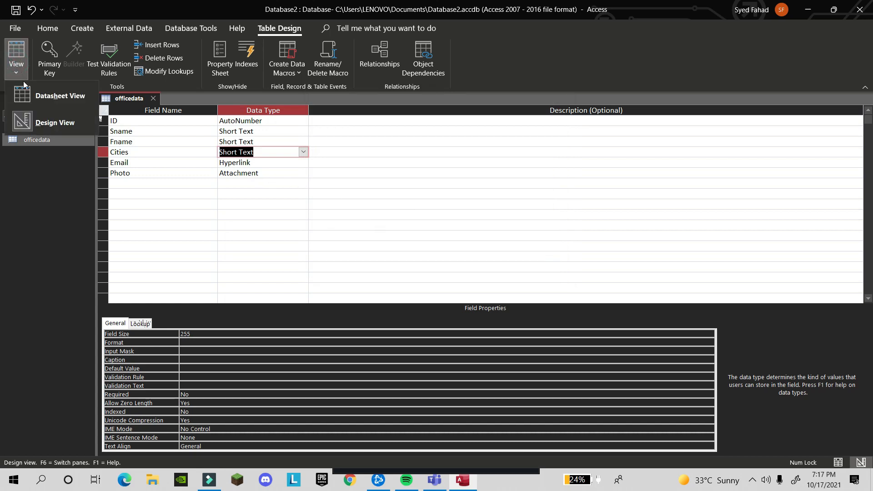
pyautogui.click(36, 104)
pyautogui.click(424, 273)
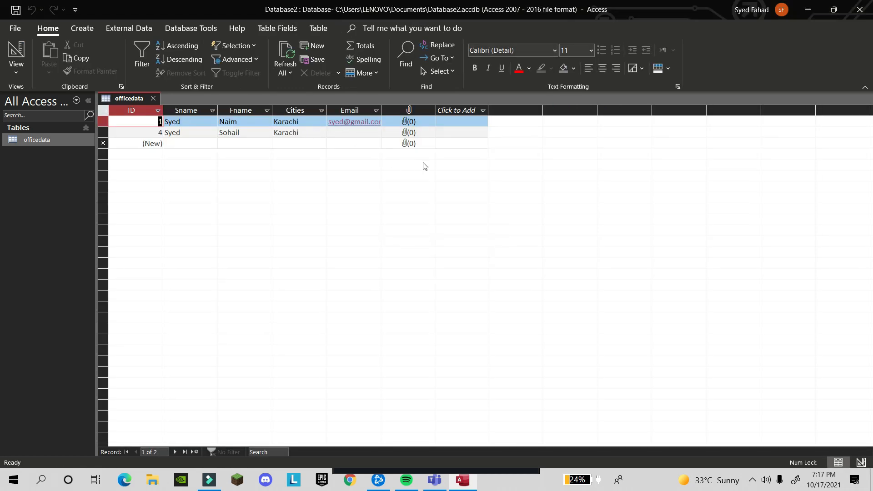
pyautogui.click(325, 110)
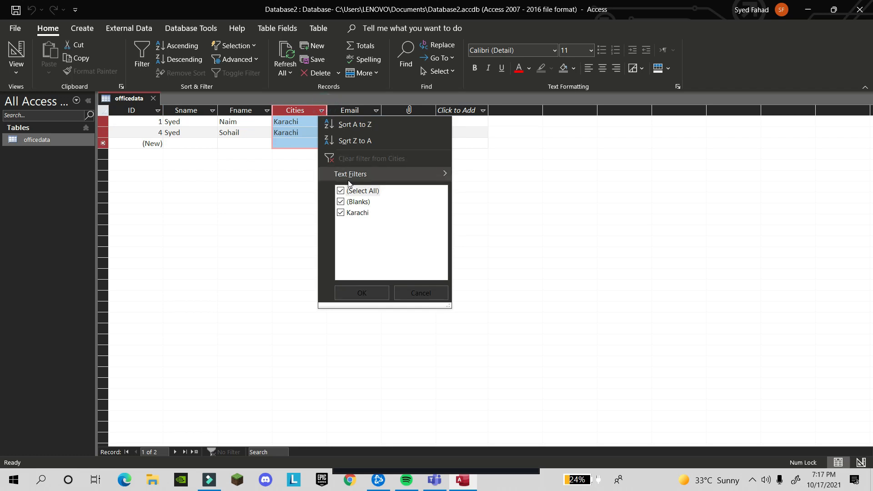
pyautogui.click(290, 122)
# Change the first record's city to Islamabad using the Cities dropdown list
pyautogui.click(306, 123)
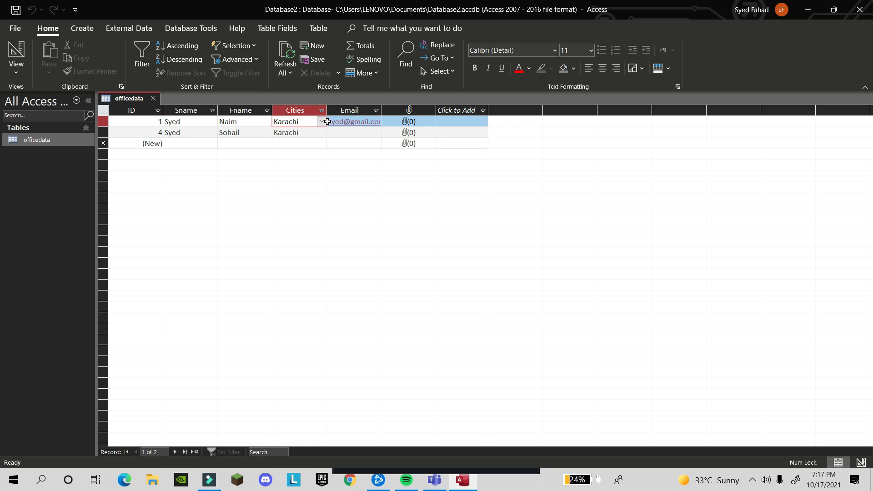
pyautogui.click(321, 122)
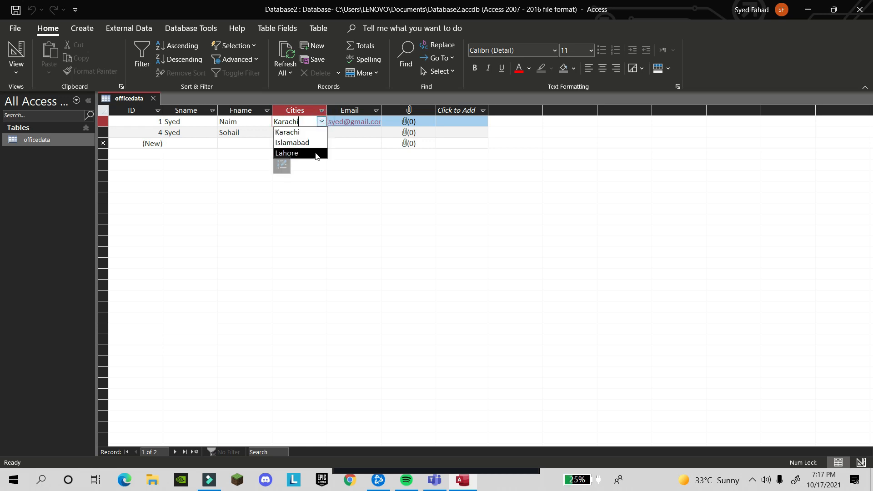
pyautogui.click(316, 178)
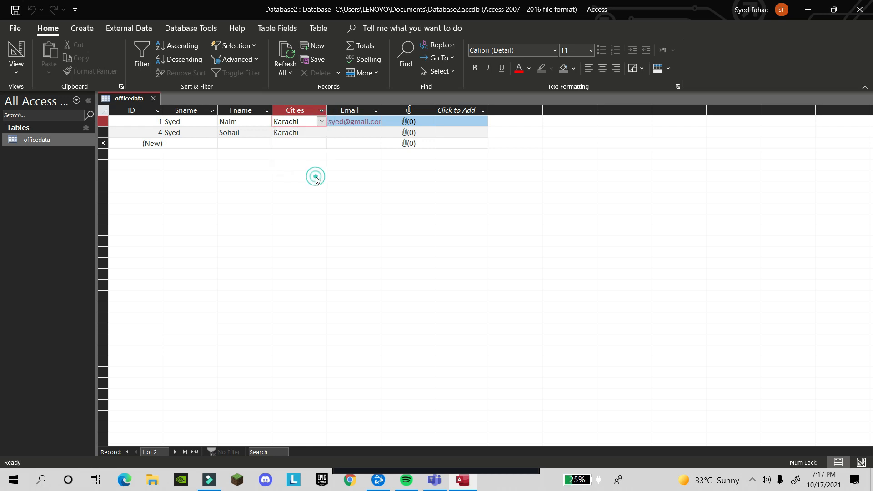
pyautogui.click(321, 121)
pyautogui.click(313, 143)
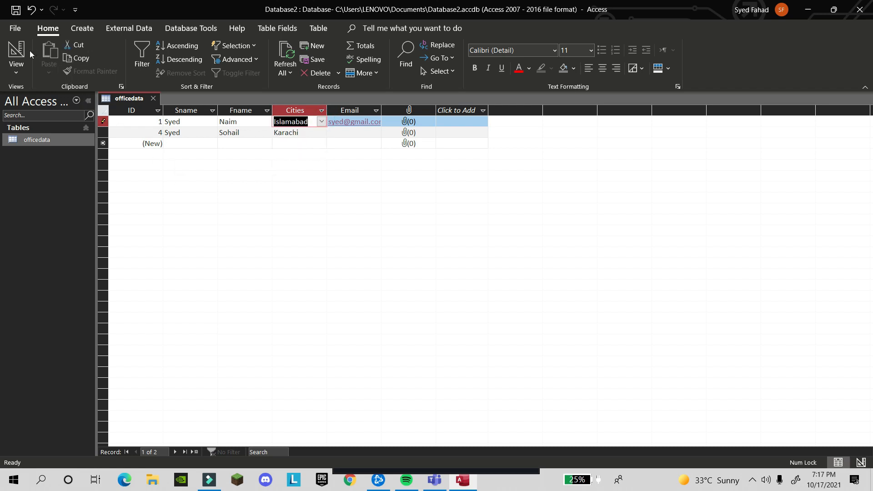
pyautogui.click(16, 73)
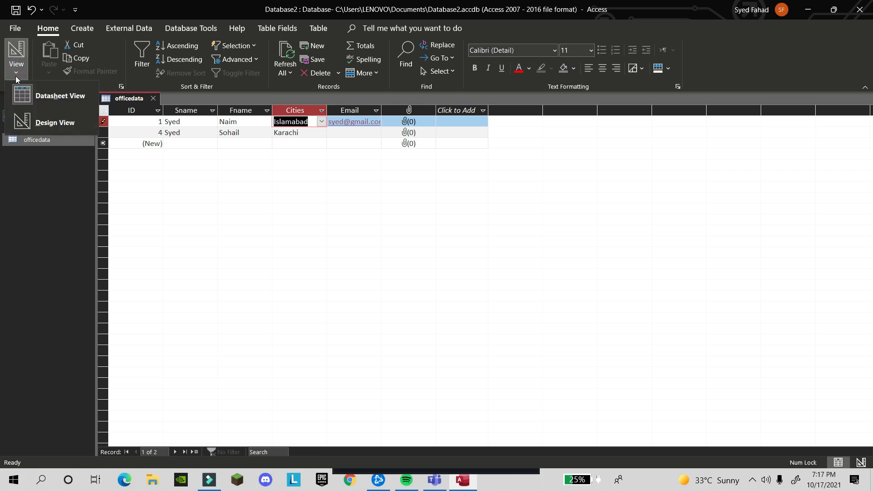
pyautogui.click(15, 76)
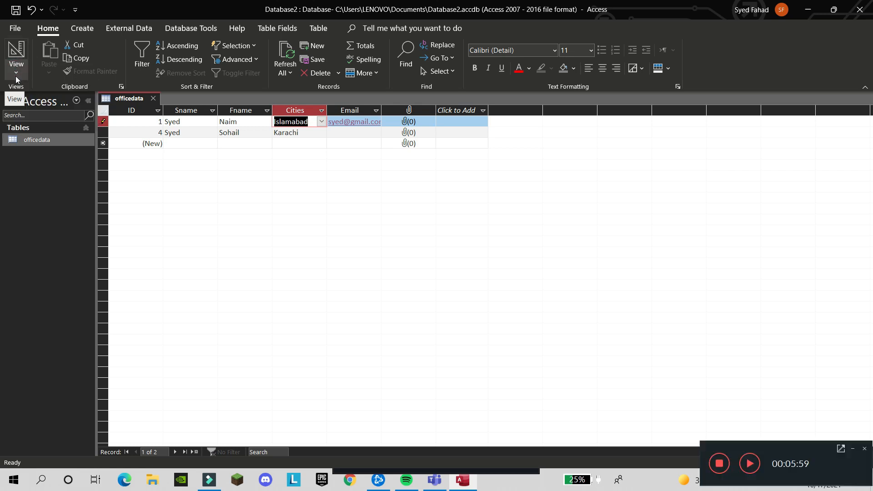
pyautogui.press('BackSpace')
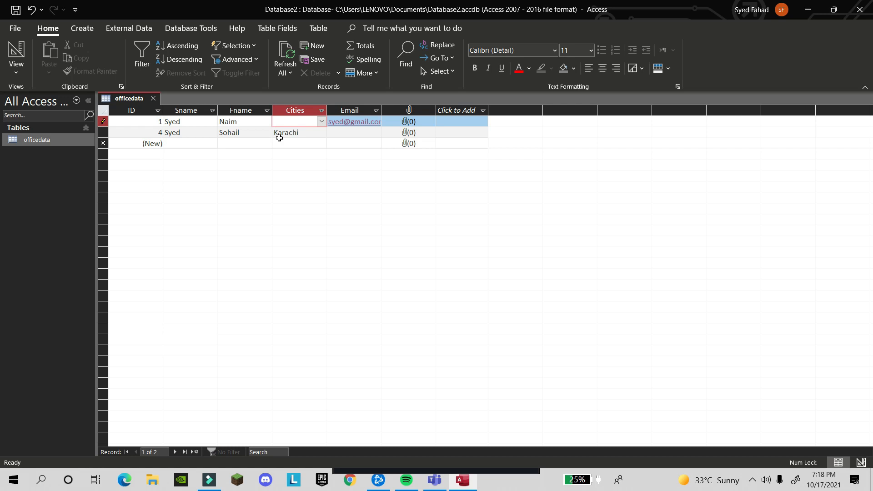
pyautogui.hotkey('ctrl', 'z')
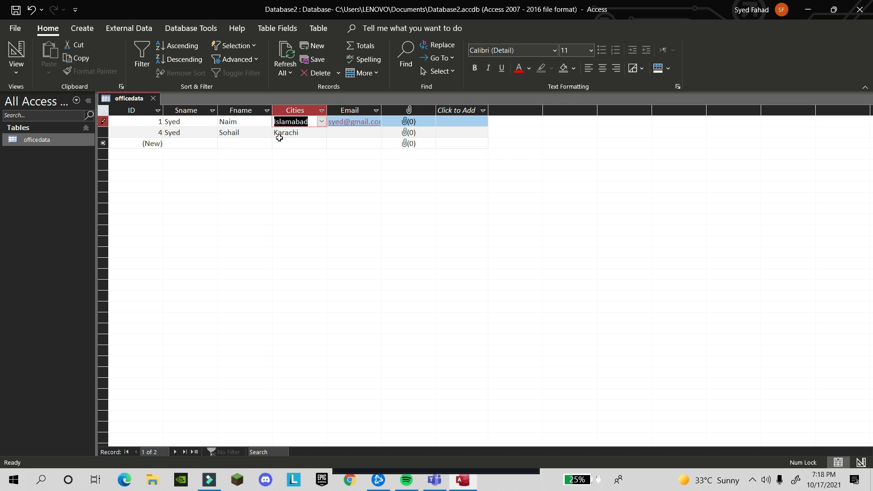
pyautogui.click(406, 124)
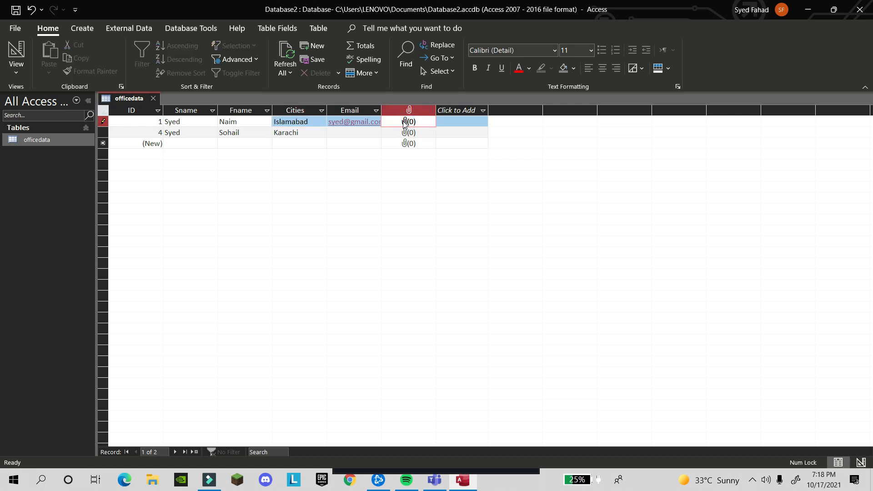
# Attach the screenshot from Pictures > Roblox to the first record's attachment field
pyautogui.doubleClick(405, 121)
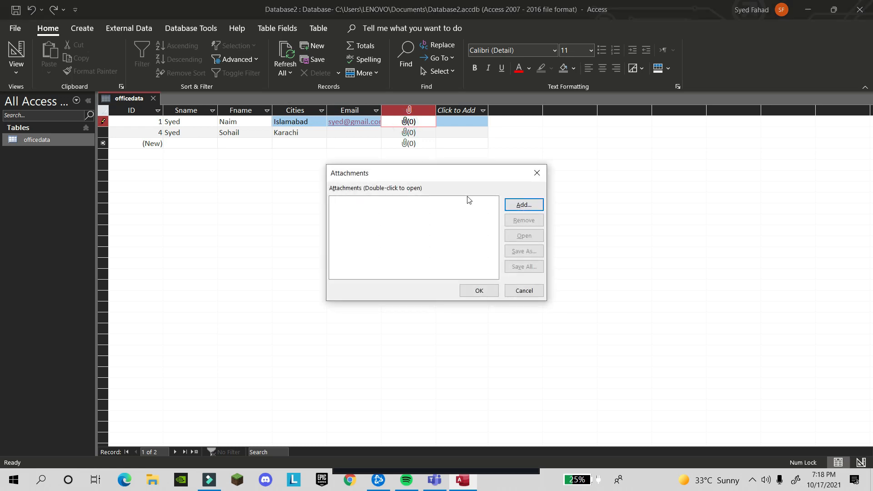
pyautogui.click(523, 205)
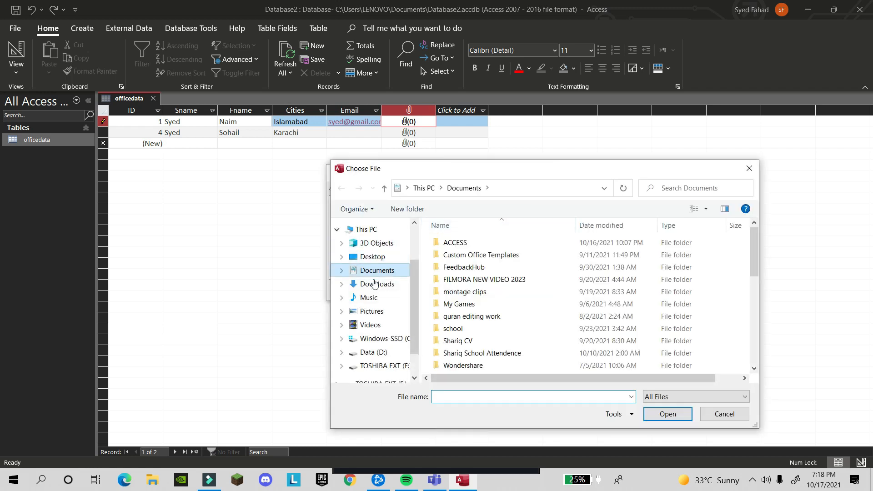
pyautogui.click(372, 311)
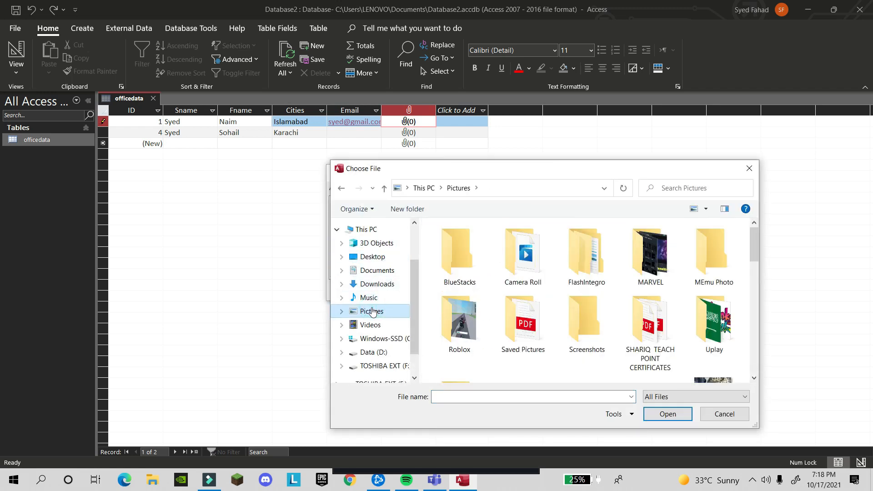
pyautogui.doubleClick(473, 321)
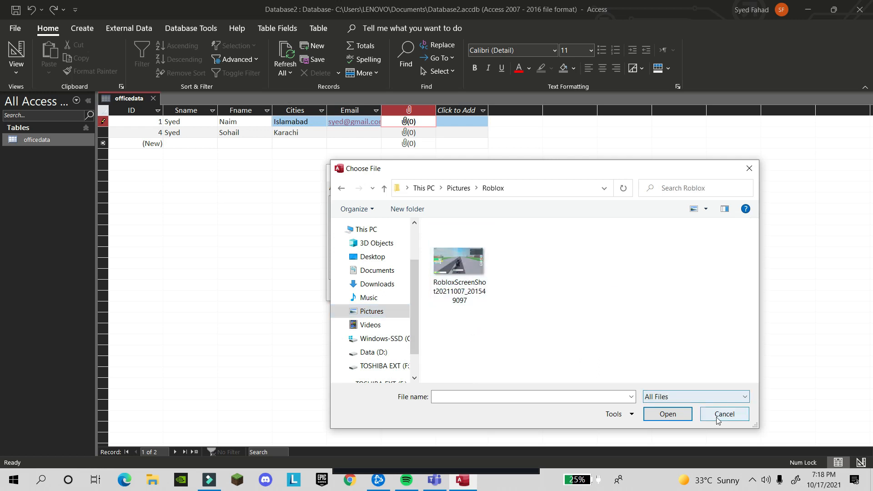
pyautogui.click(467, 265)
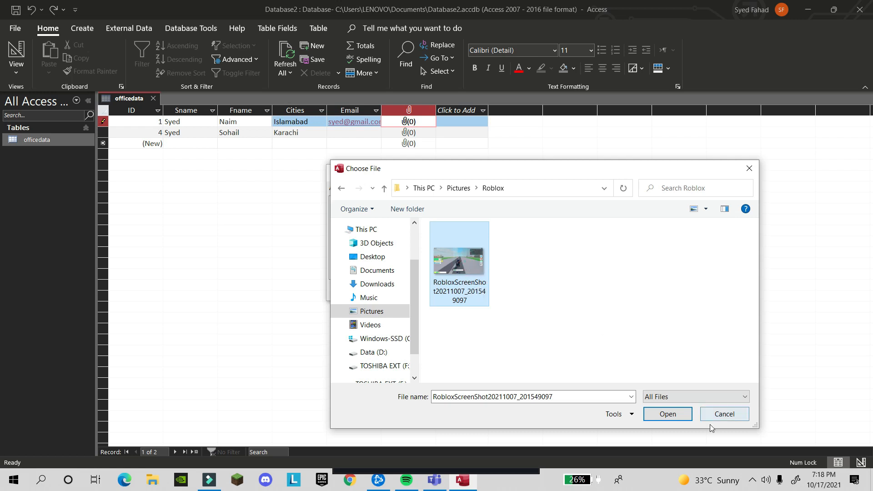
pyautogui.click(668, 414)
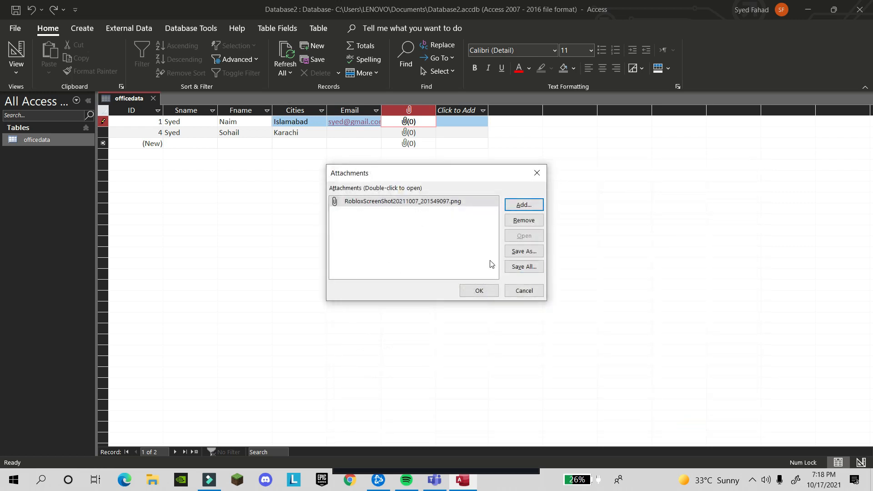
pyautogui.click(479, 290)
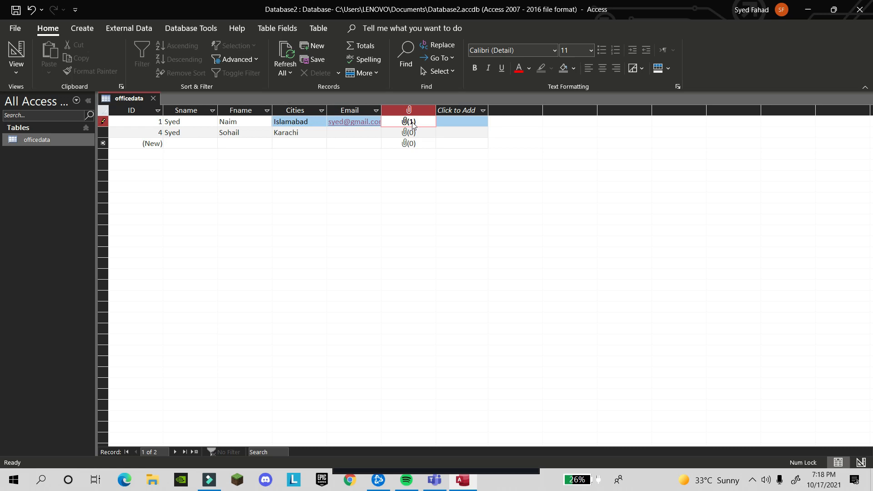
# Type the record's e-mail address and widen the Email column to show full addresses
pyautogui.click(336, 135)
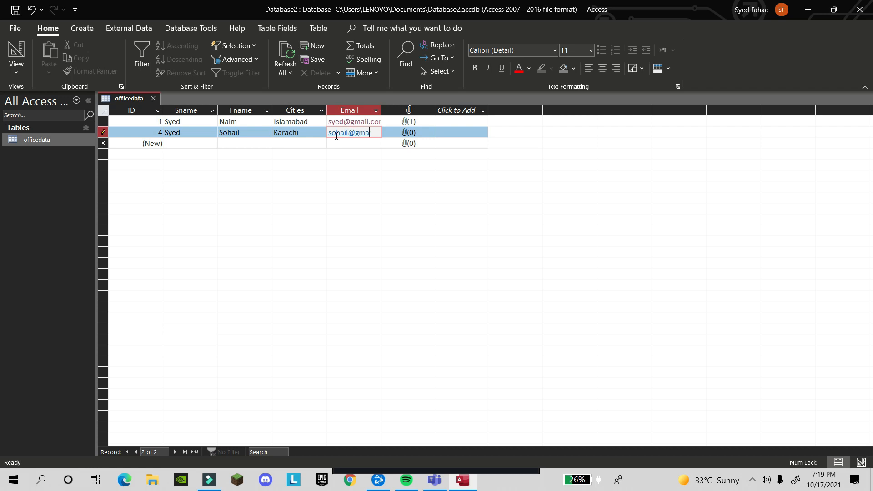
pyautogui.press('Tab')
pyautogui.hotkey('shift', 'Tab')
pyautogui.hotkey('shift', 'Tab')
pyautogui.hotkey('shift', 'Tab')
pyautogui.hotkey('shift', 'Tab')
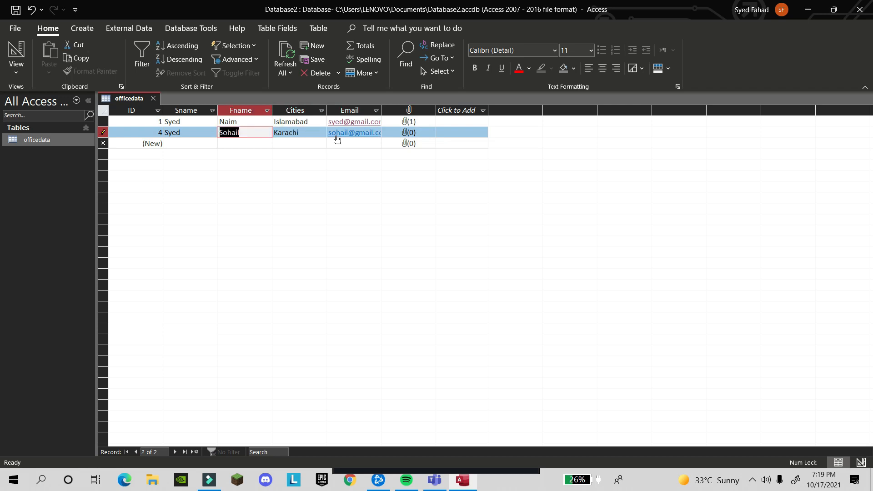
pyautogui.press('Tab')
pyautogui.press('Tab')
pyautogui.press('Tab')
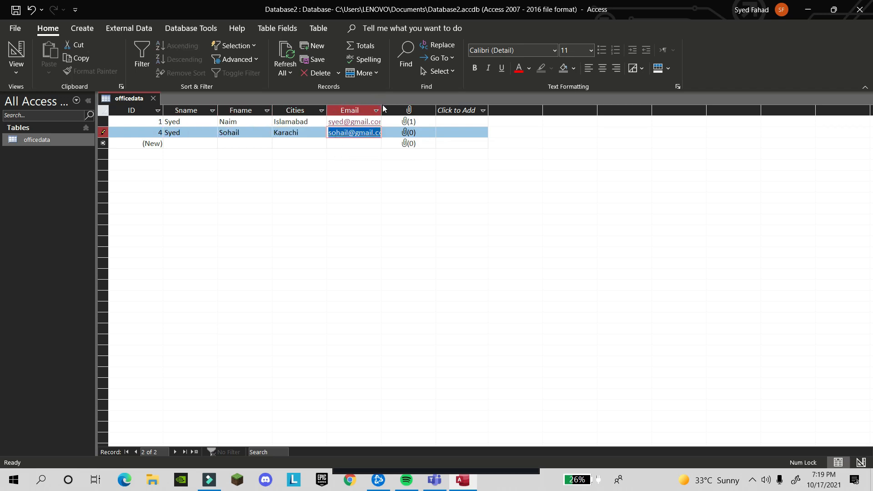
pyautogui.moveTo(383, 106); pyautogui.dragTo(424, 107)
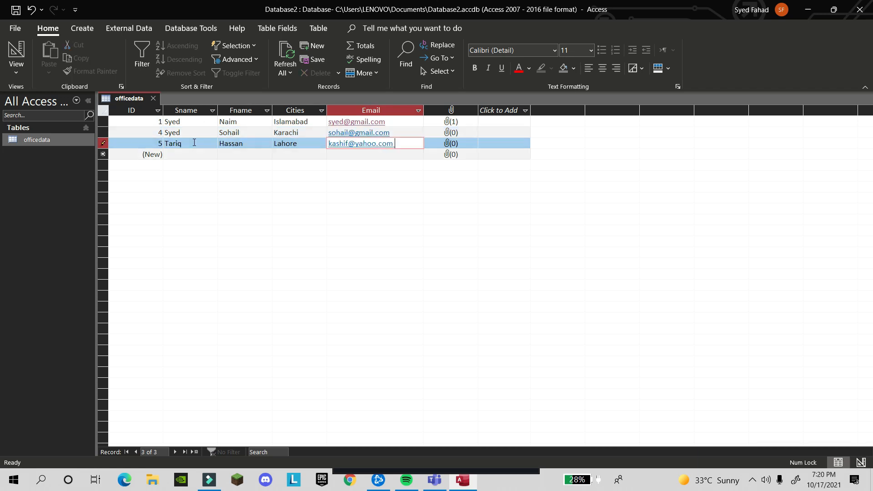
# Search the records for 'star', then step through the surname cells of records 1–3
pyautogui.click(259, 448)
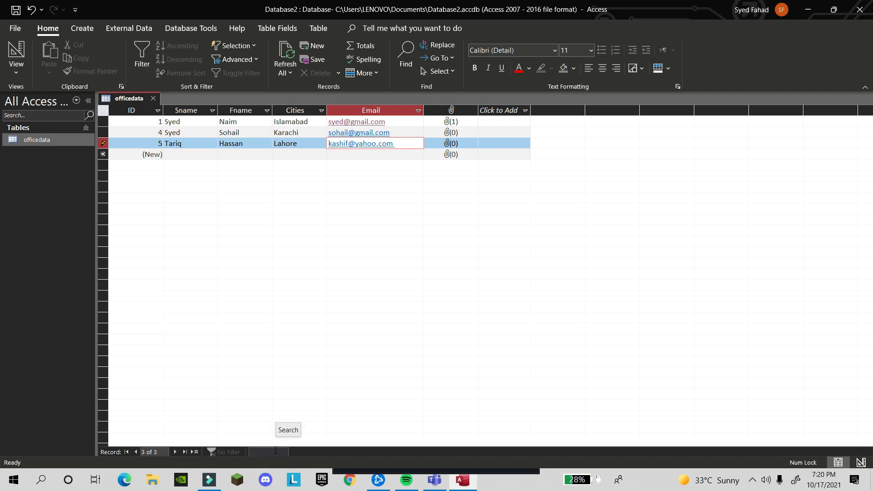
pyautogui.write('s')
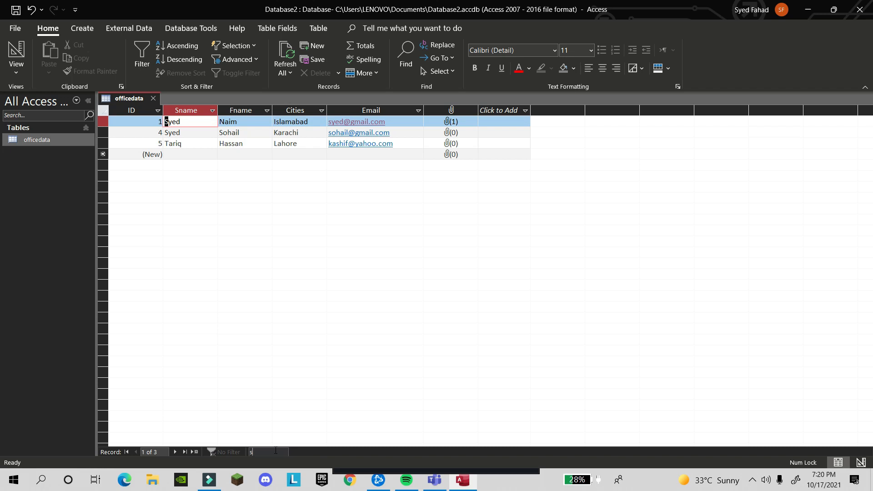
pyautogui.write('tar')
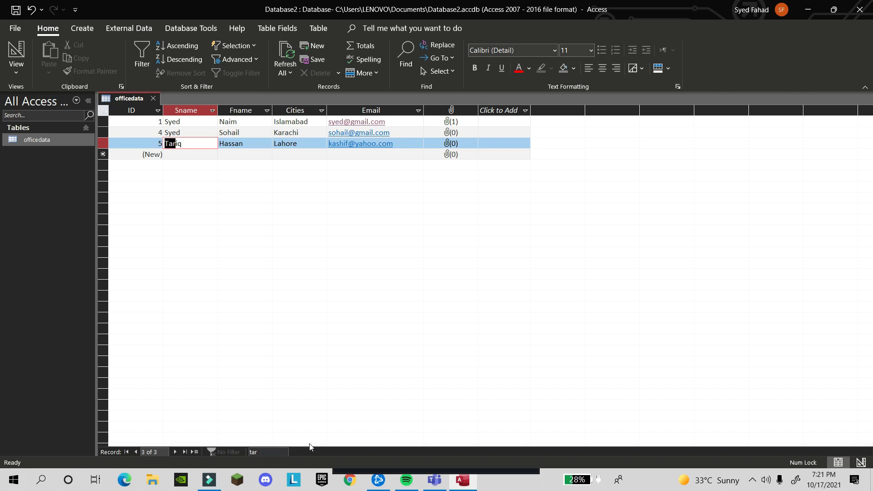
pyautogui.click(242, 132)
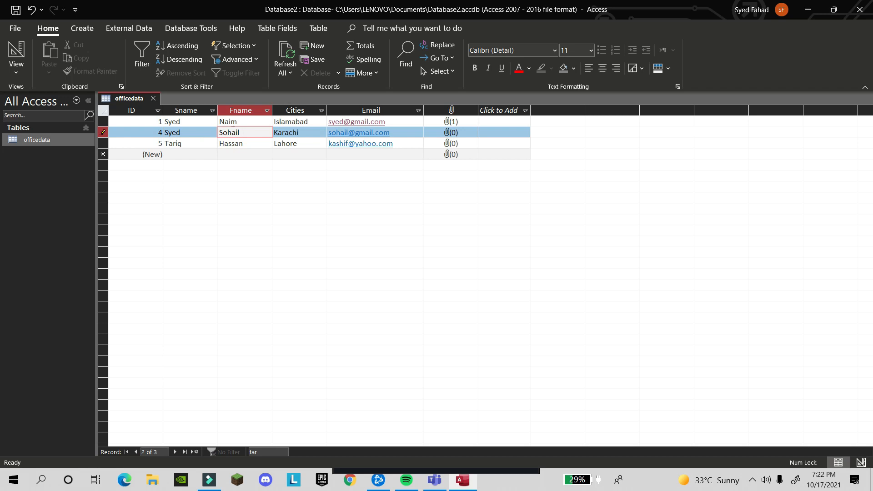
pyautogui.click(193, 121)
pyautogui.click(192, 131)
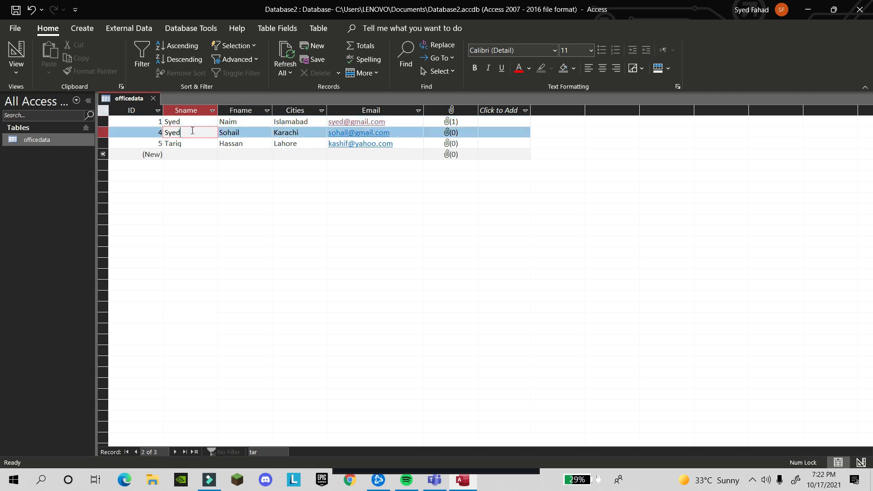
pyautogui.click(193, 144)
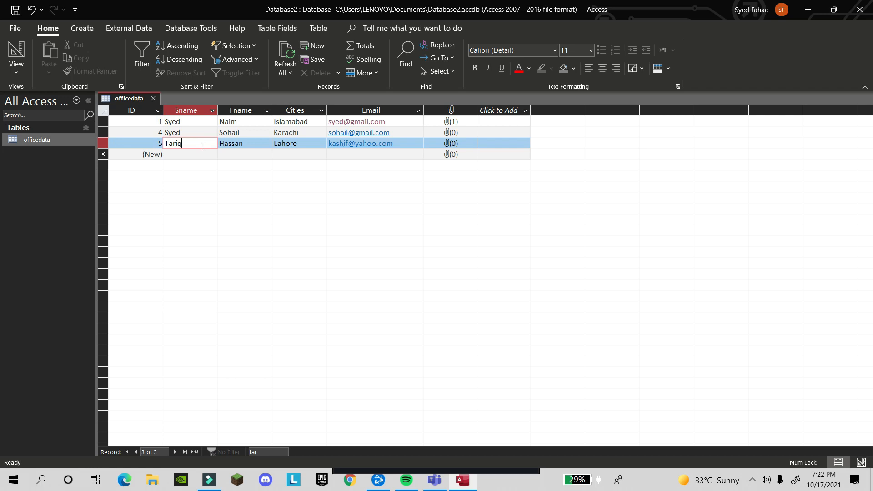
# View the Create tab's More Forms list: Multiple Items, Datasheet, Split Form, Modal Dialog
pyautogui.click(83, 30)
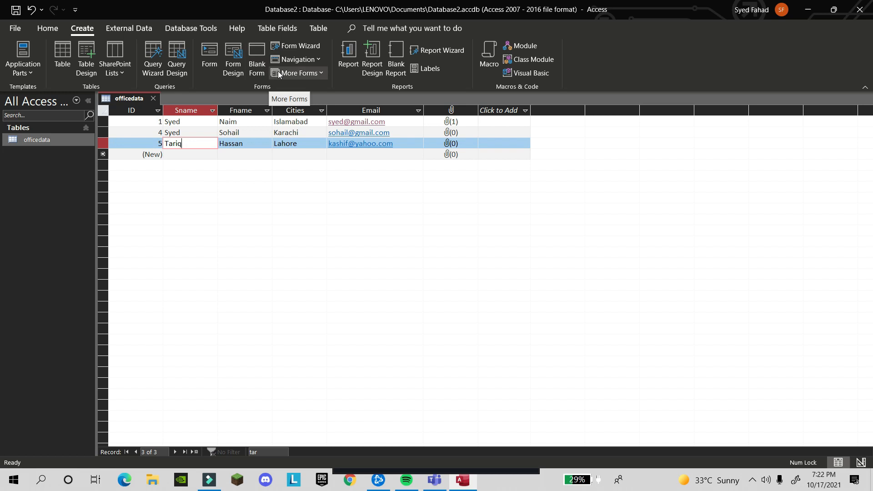
pyautogui.click(313, 73)
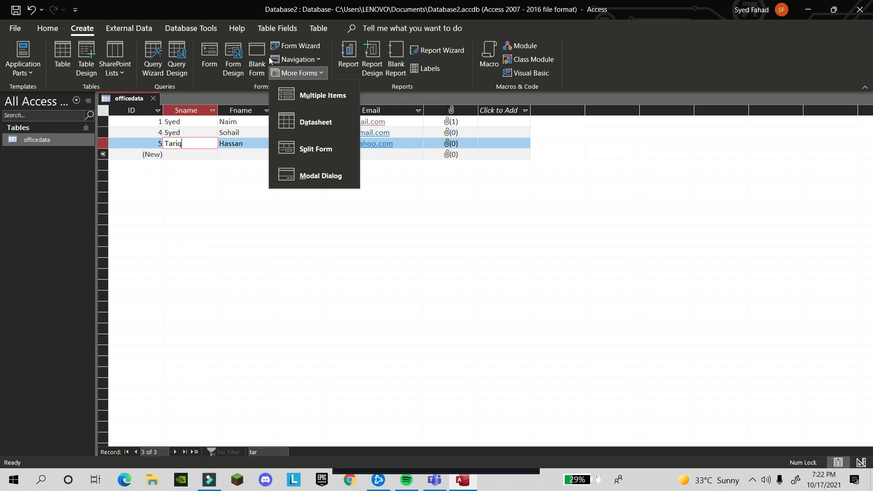
pyautogui.click(236, 5)
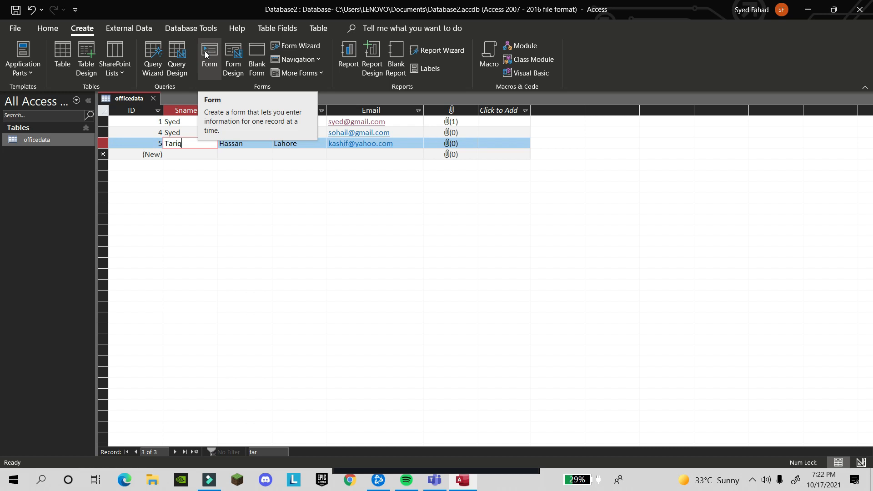
pyautogui.click(256, 72)
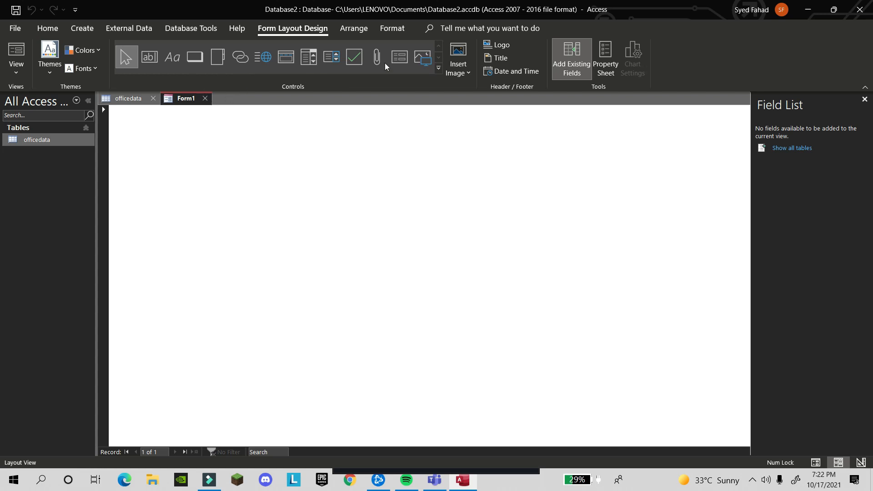
pyautogui.click(439, 68)
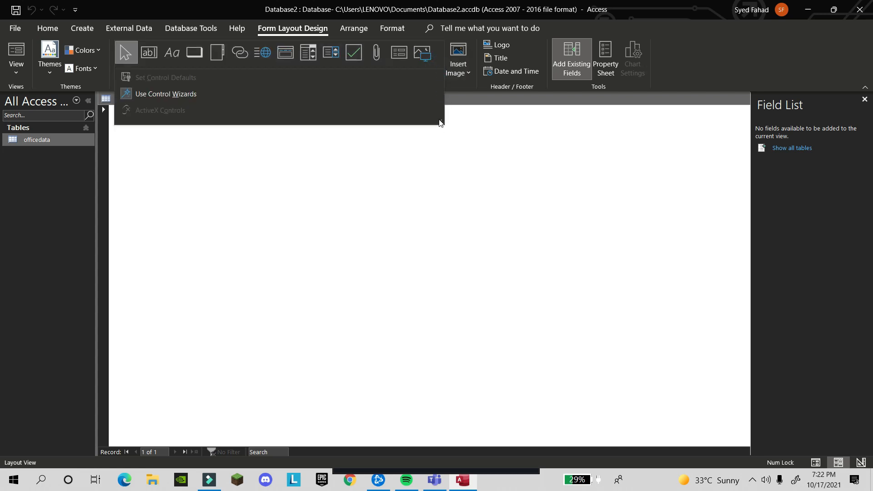
pyautogui.click(443, 141)
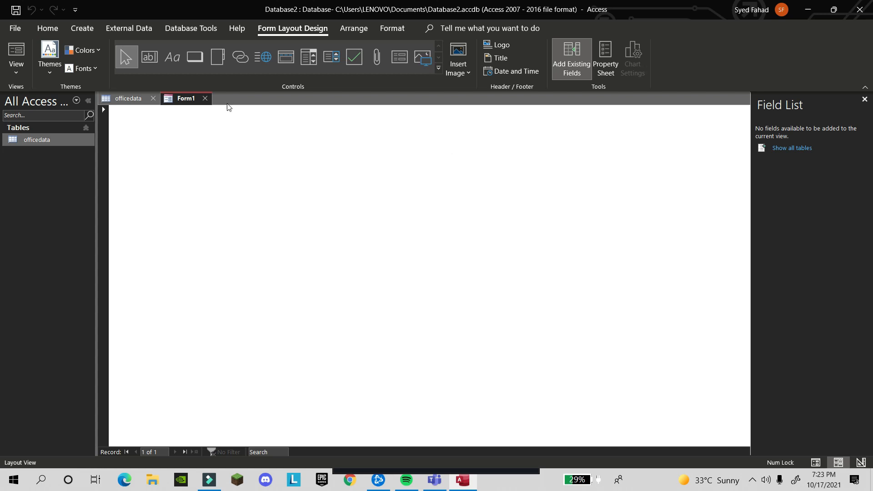
pyautogui.click(206, 99)
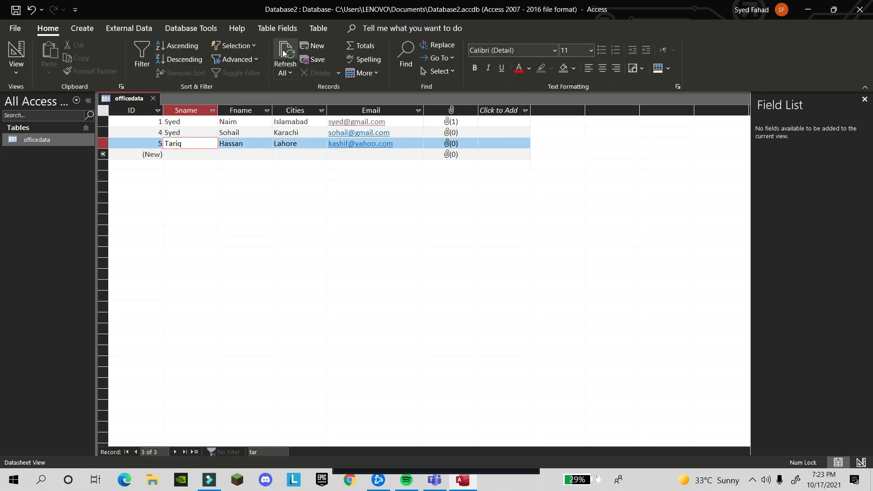
# Remove a stray character, then build a form from the officedata table with Create > Form
pyautogui.write('b')
pyautogui.press('BackSpace')
pyautogui.click(82, 28)
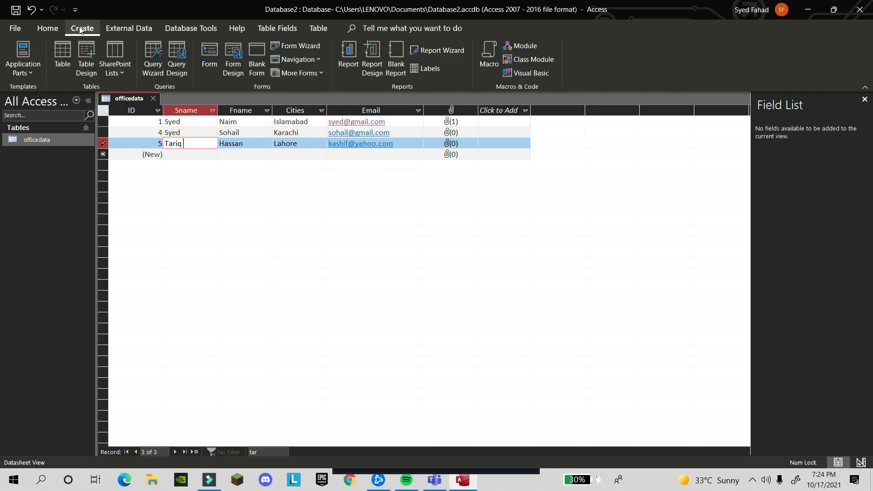
pyautogui.click(219, 66)
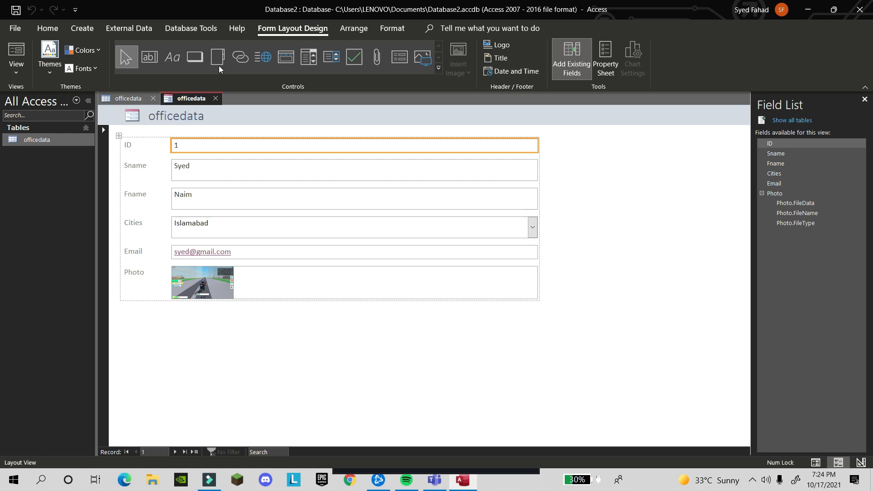
# Browse all three records on the new officedata form with Next and Previous
pyautogui.click(133, 101)
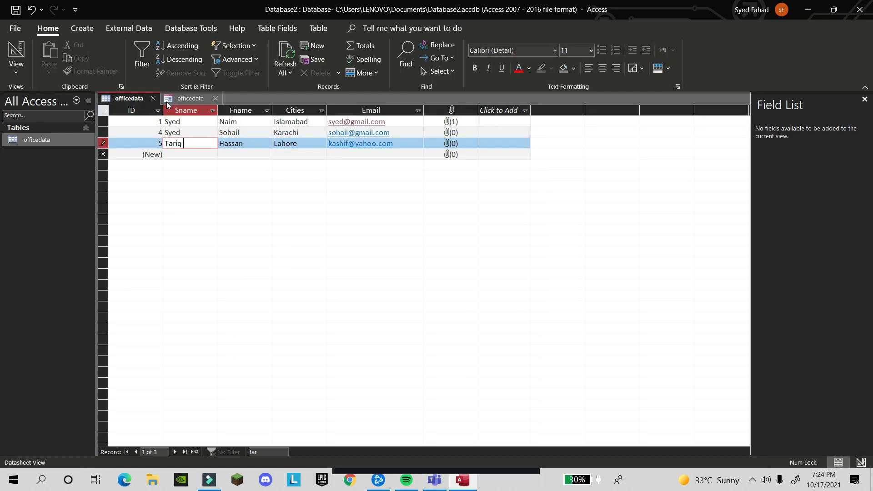
pyautogui.click(184, 101)
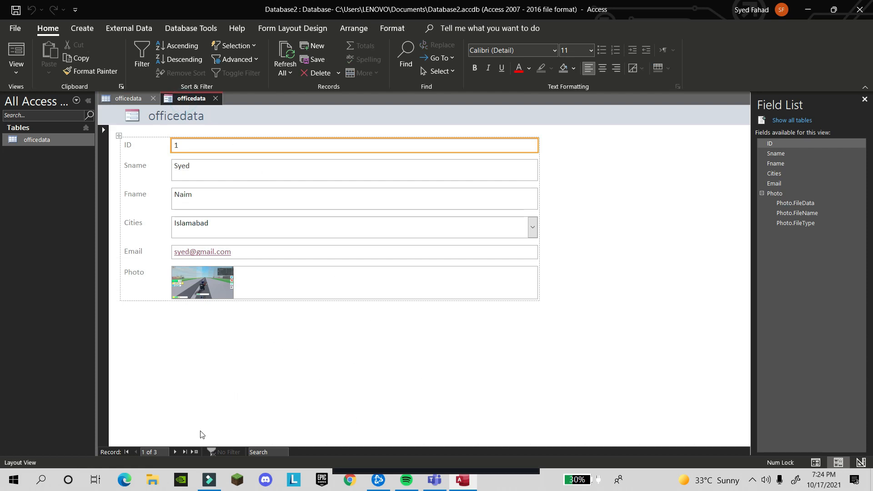
pyautogui.click(176, 452)
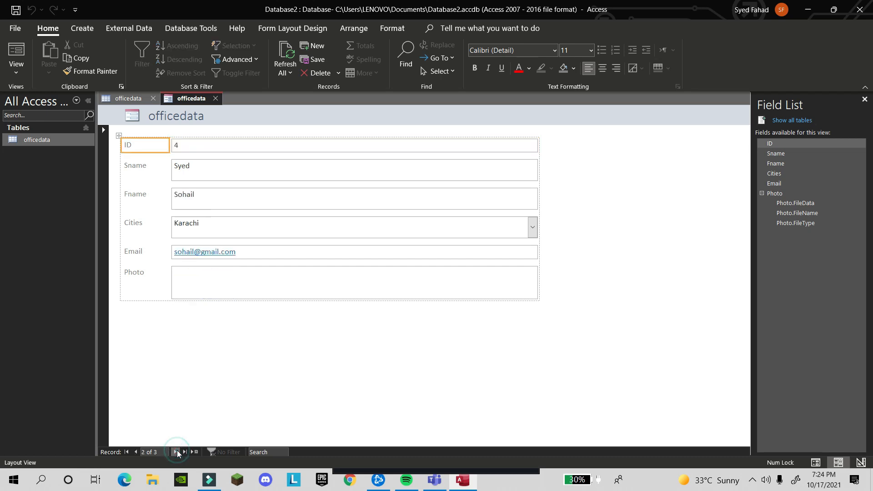
pyautogui.click(178, 452)
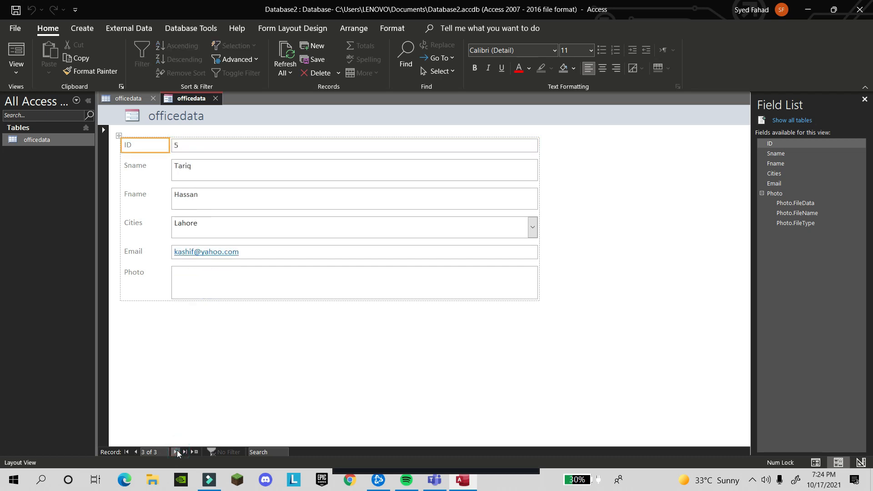
pyautogui.click(137, 450)
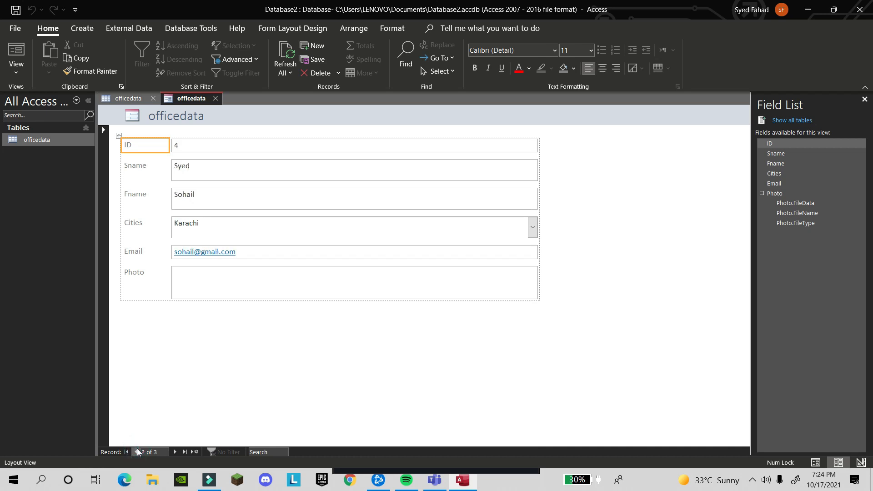
pyautogui.click(137, 451)
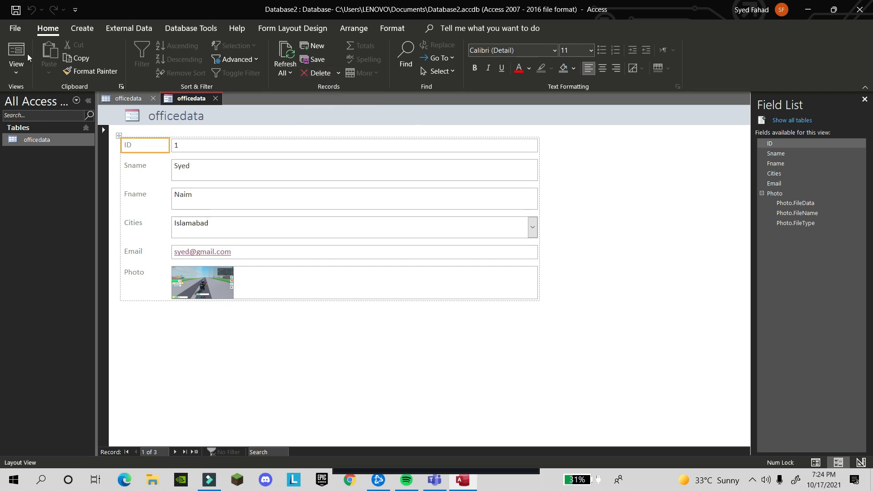
pyautogui.click(16, 67)
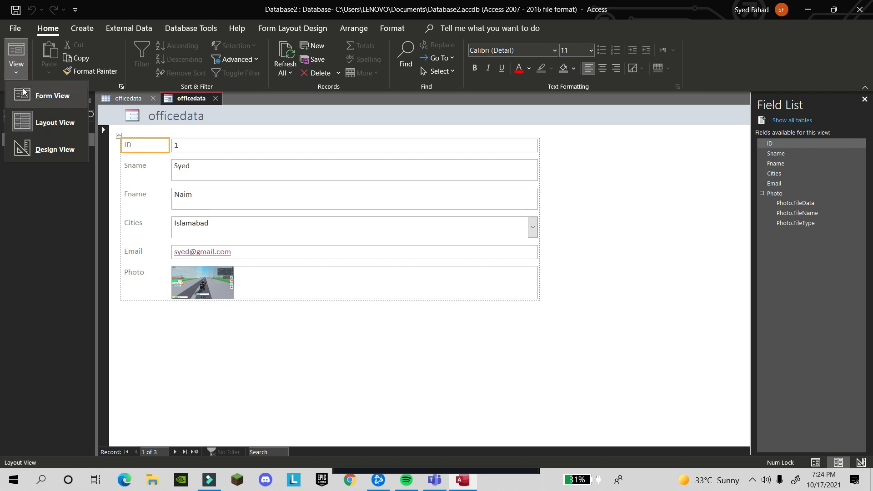
# Narrow the form's field-box column by dragging the ID text box's right edge left
pyautogui.click(49, 124)
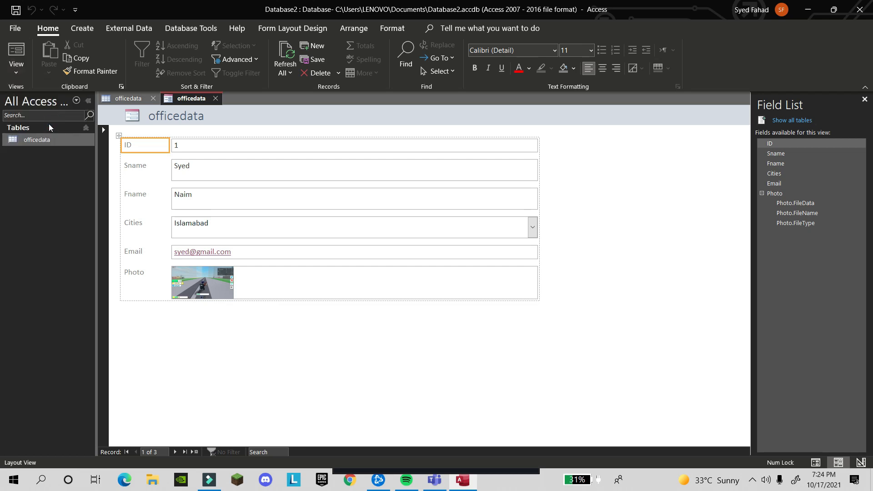
pyautogui.click(537, 146)
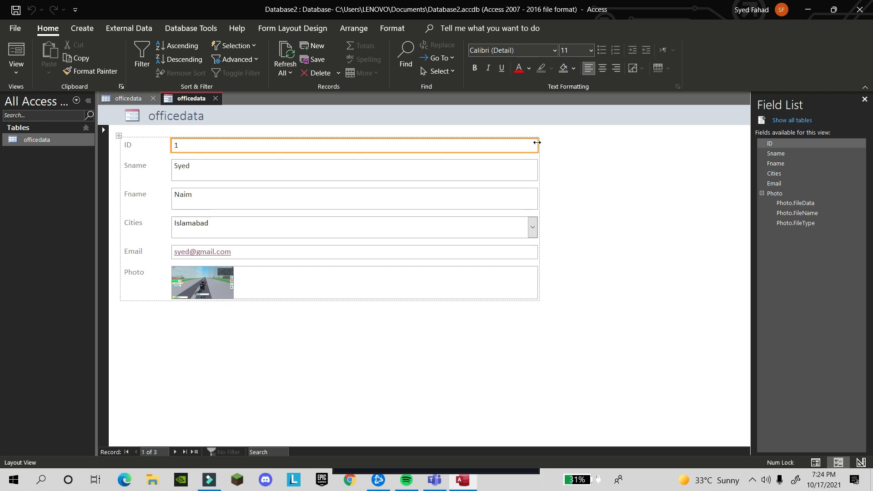
pyautogui.moveTo(537, 142); pyautogui.dragTo(384, 160)
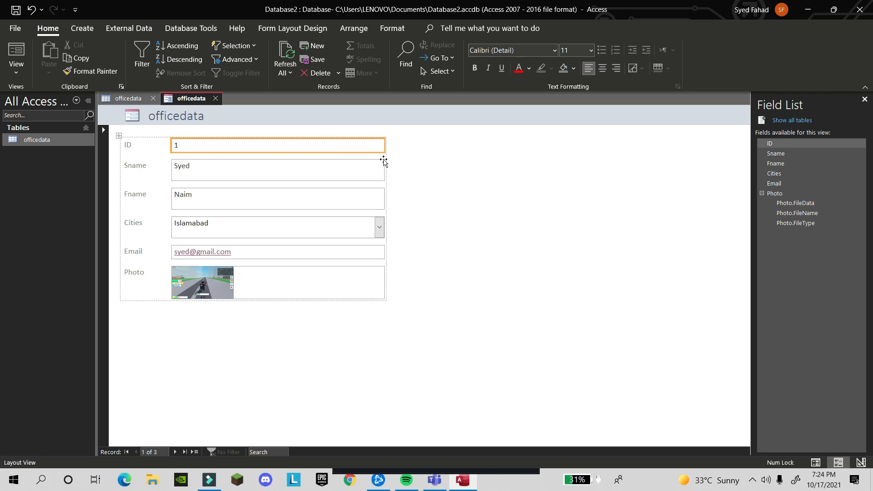
pyautogui.moveTo(385, 146); pyautogui.dragTo(408, 147)
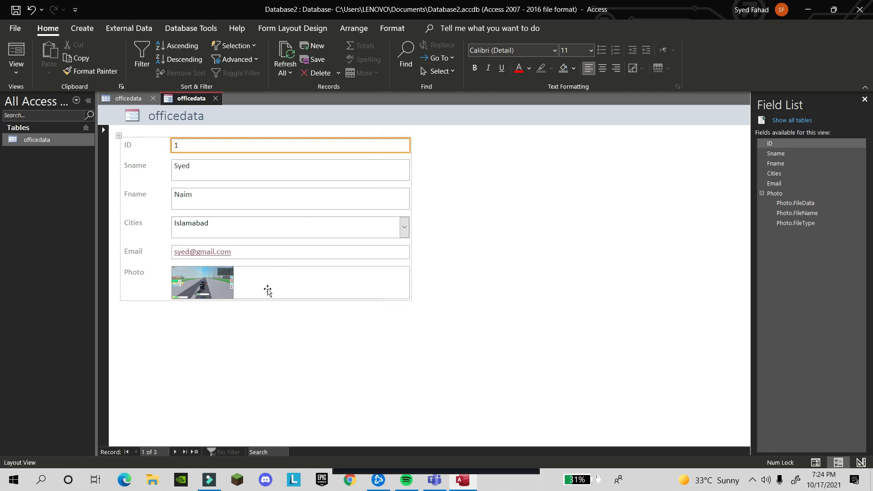
pyautogui.click(404, 231)
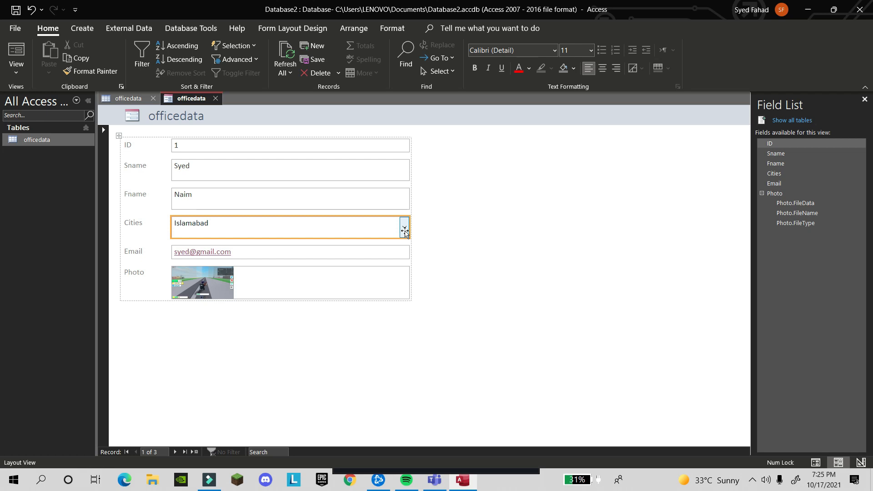
# Switch the officedata form to Design View, then back to Layout View with live record data
pyautogui.click(26, 66)
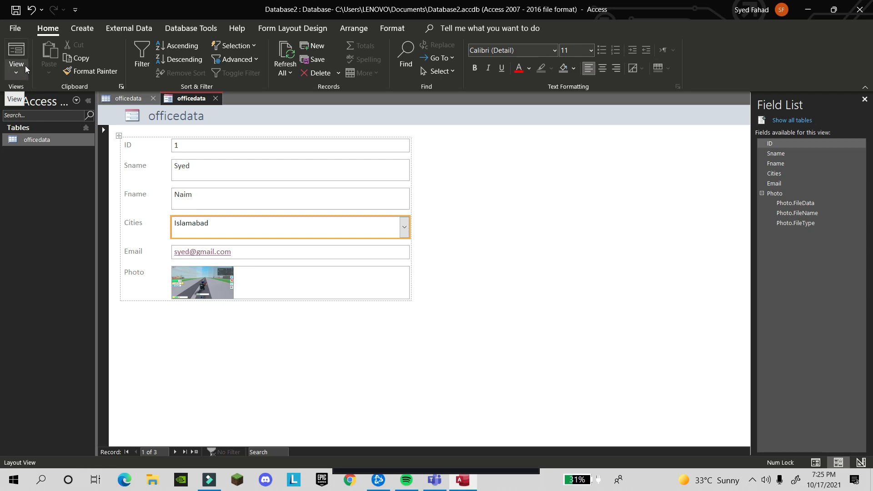
pyautogui.click(46, 155)
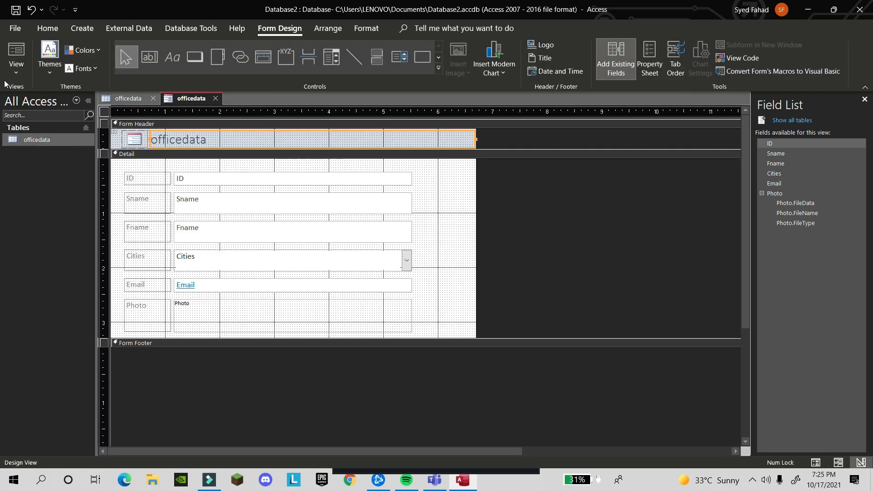
pyautogui.click(16, 59)
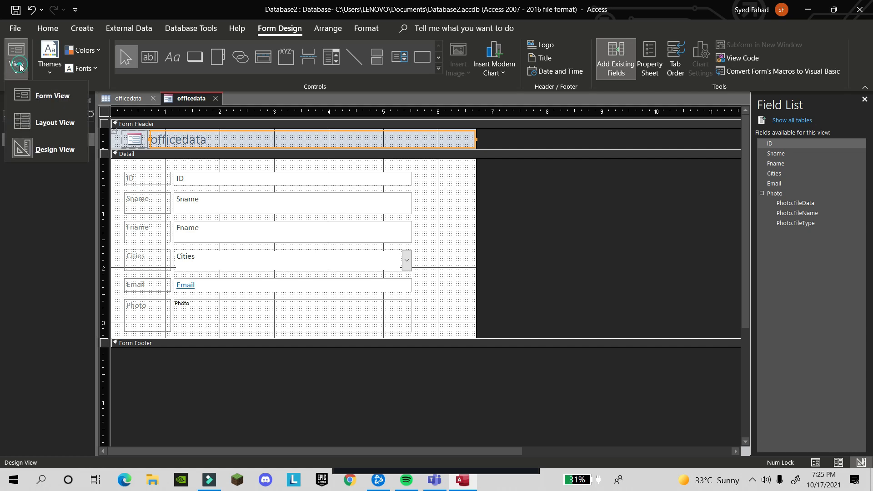
pyautogui.click(37, 113)
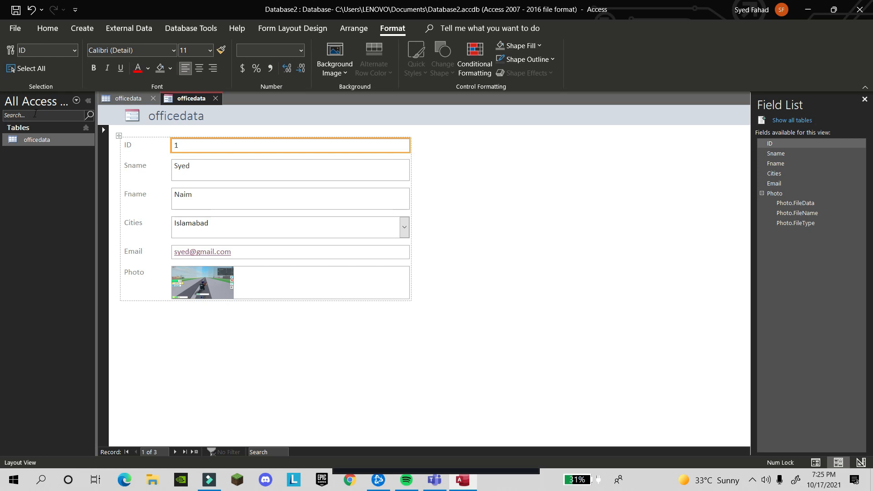
pyautogui.click(92, 29)
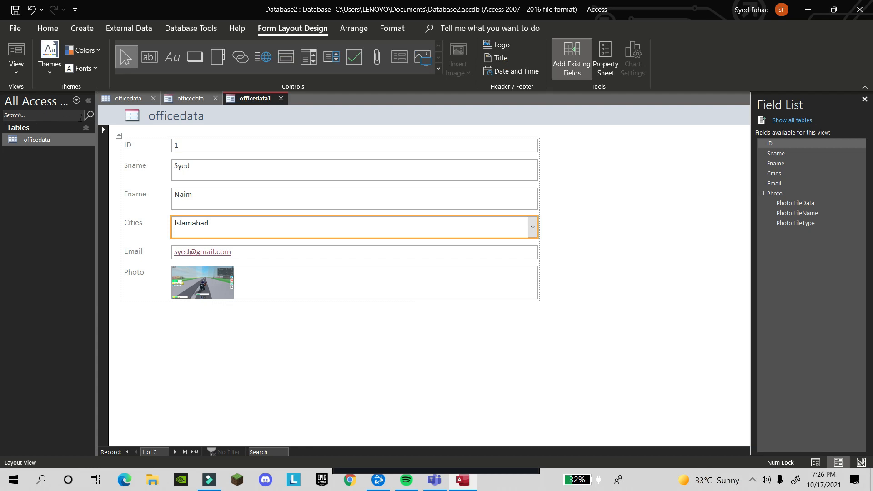
# Change the ID field's label on officedata1 to read 'SID'
pyautogui.doubleClick(130, 144)
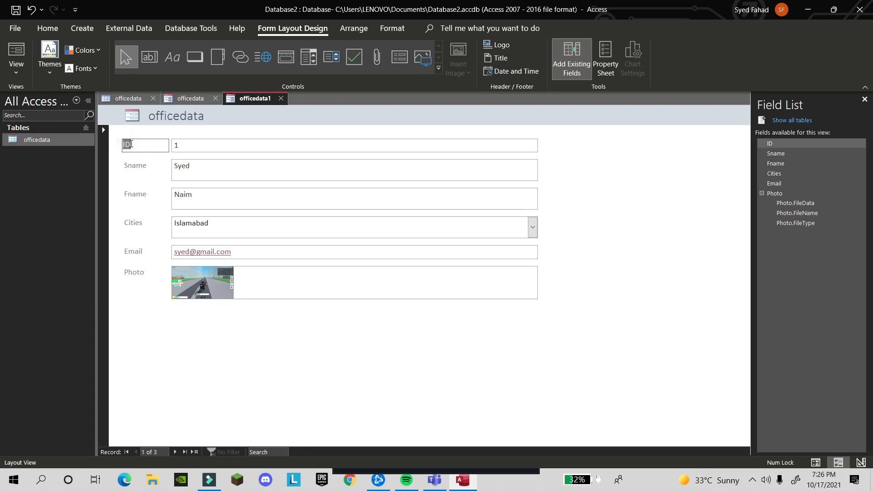
pyautogui.write('SID')
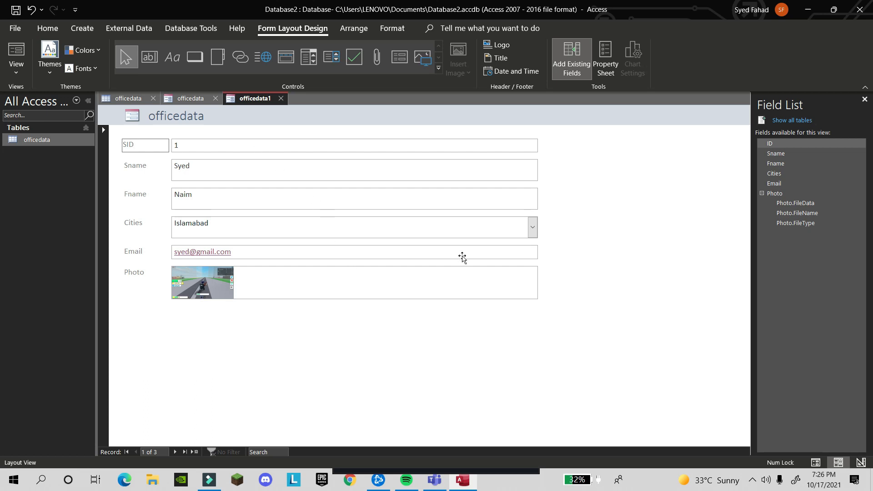
pyautogui.click(532, 226)
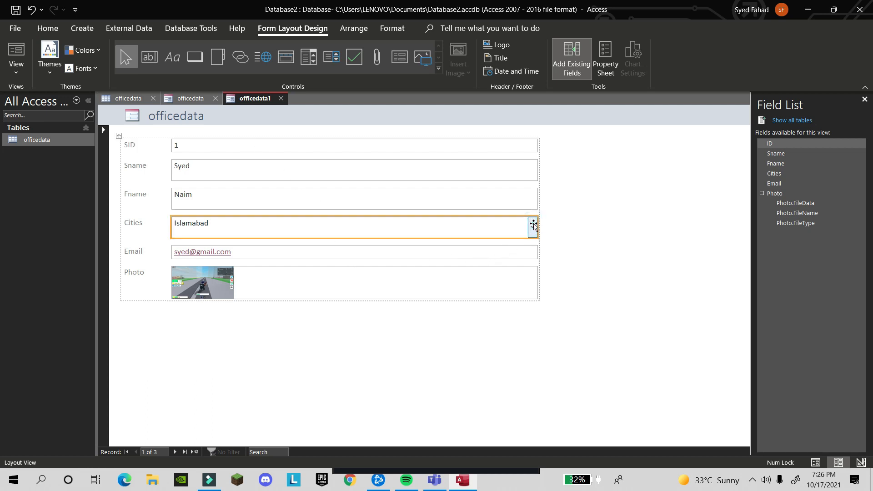
pyautogui.click(290, 283)
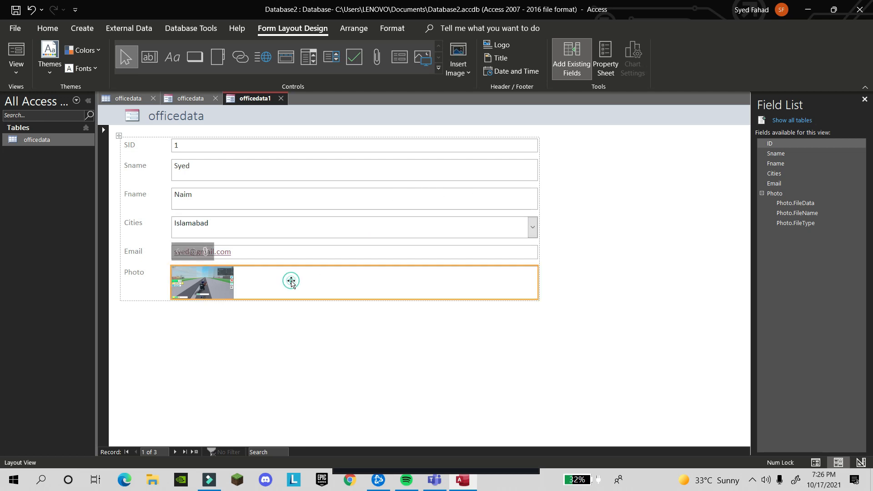
pyautogui.click(265, 147)
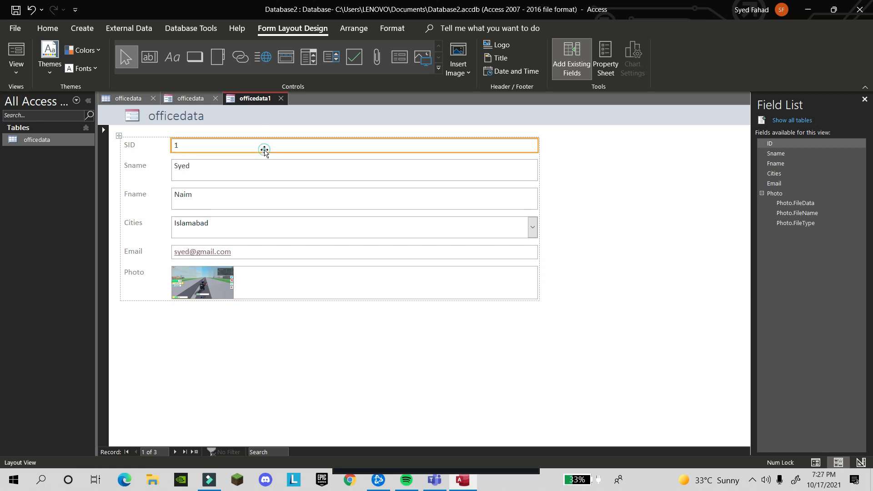
pyautogui.click(16, 69)
# Switch officedata1 to Form View, pick Karachi in record 1's Cities, then clear it
pyautogui.click(27, 97)
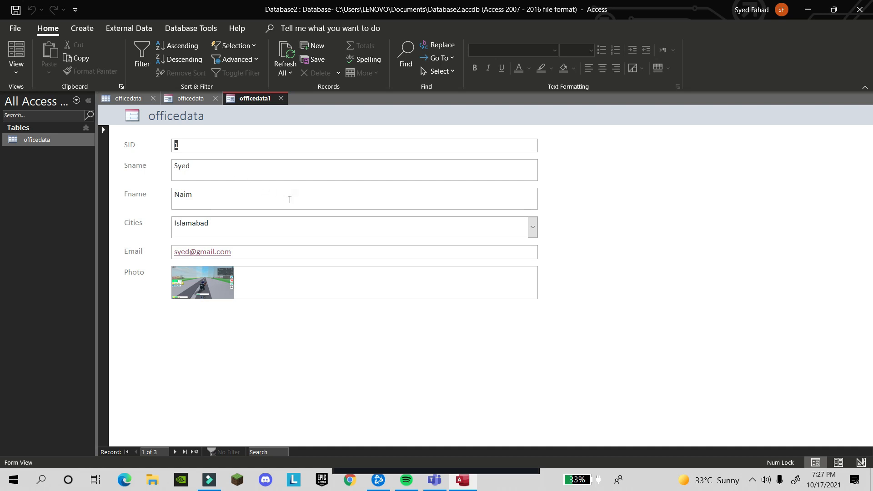
pyautogui.click(532, 228)
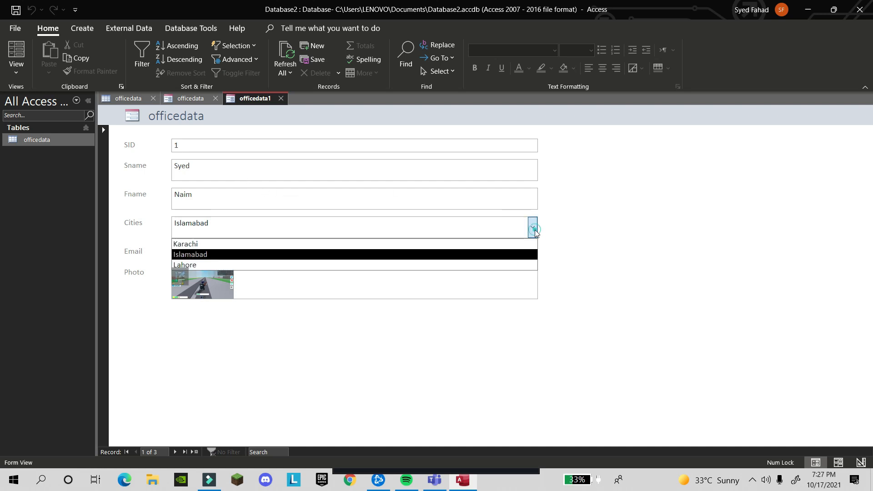
pyautogui.click(494, 244)
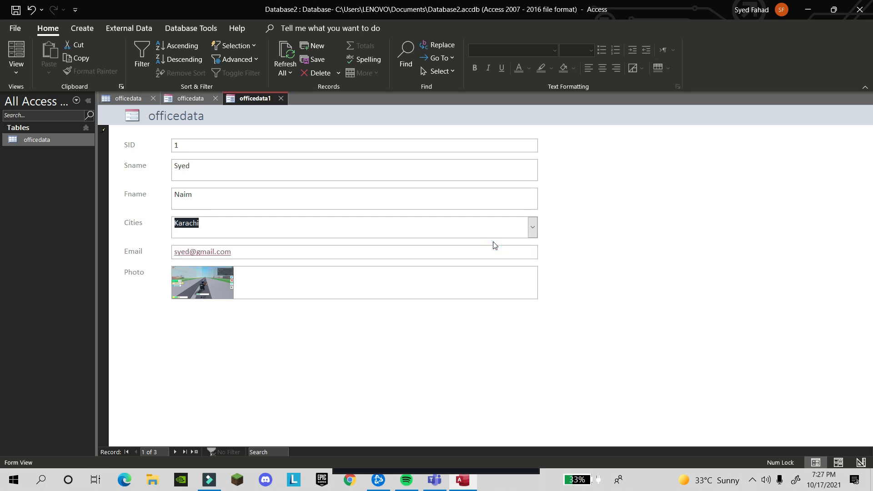
pyautogui.press('BackSpace')
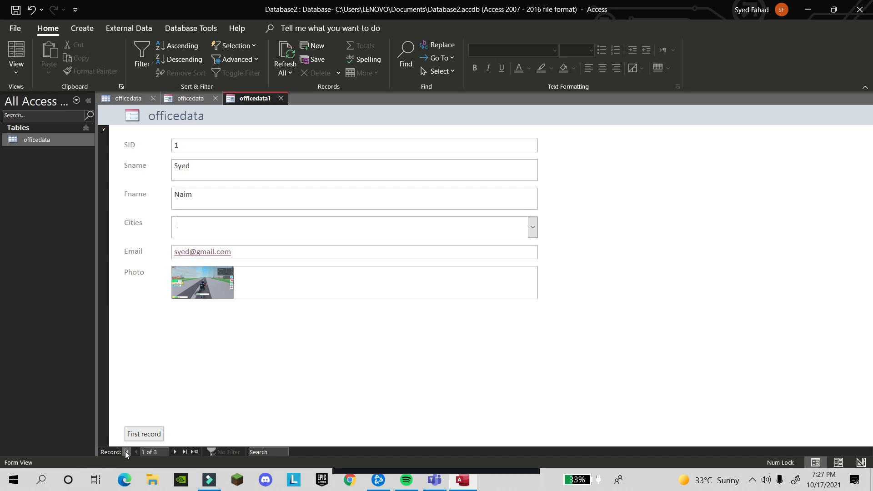
# Browse through the records, then start a new blank record numbered SID 7
pyautogui.click(186, 451)
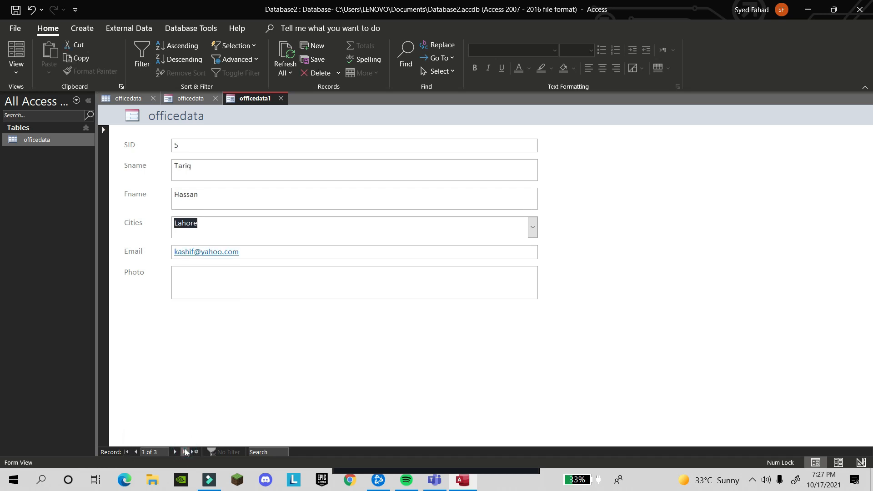
pyautogui.click(136, 452)
pyautogui.click(136, 452)
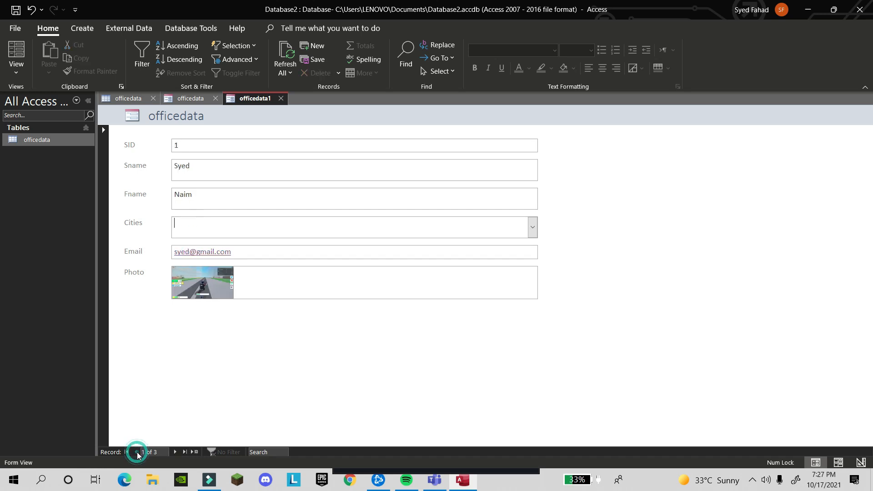
pyautogui.doubleClick(176, 453)
pyautogui.click(176, 453)
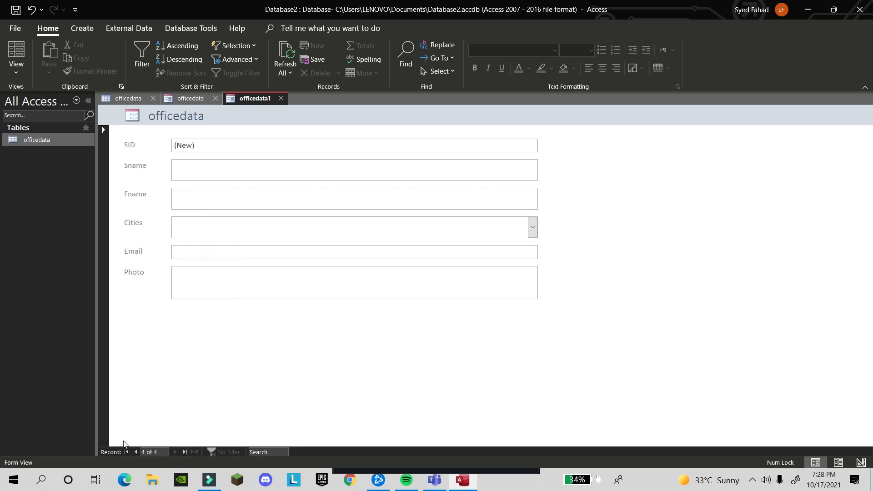
pyautogui.click(125, 454)
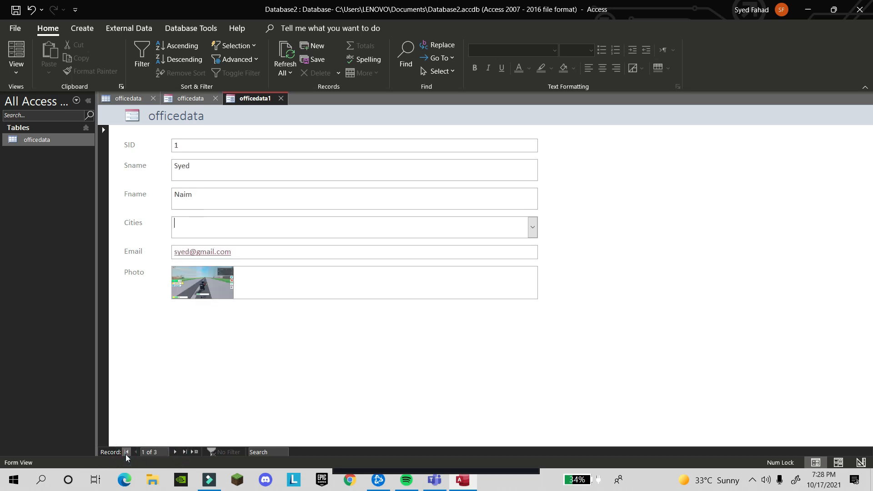
pyautogui.click(184, 452)
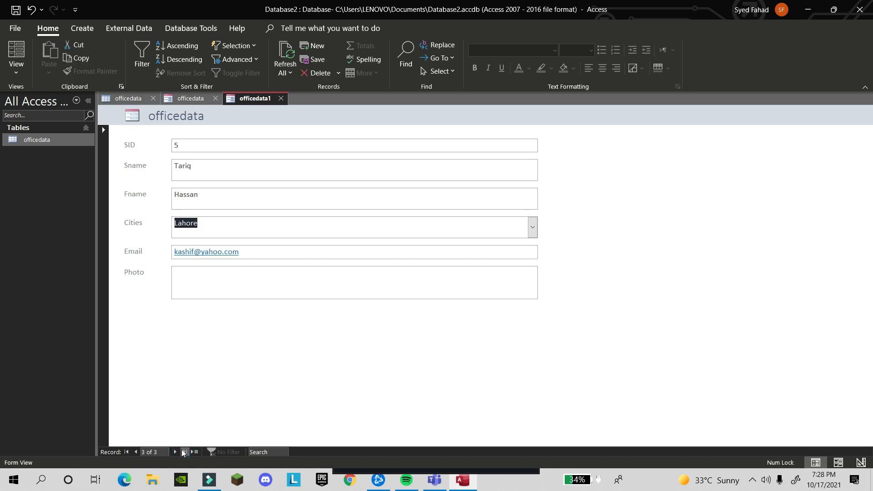
pyautogui.click(176, 452)
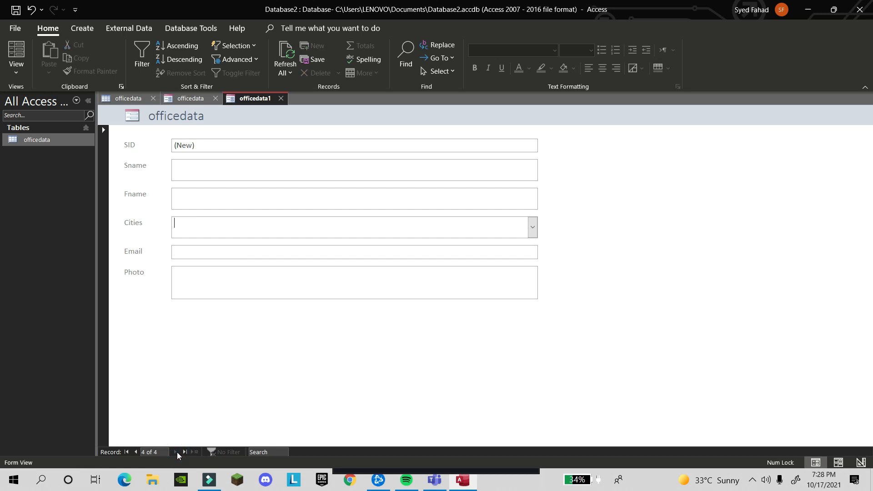
pyautogui.click(227, 142)
pyautogui.click(211, 195)
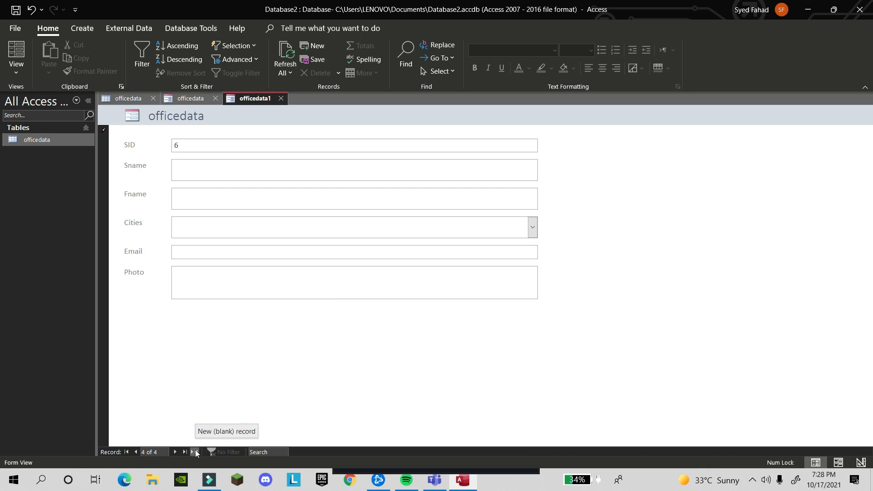
pyautogui.click(126, 452)
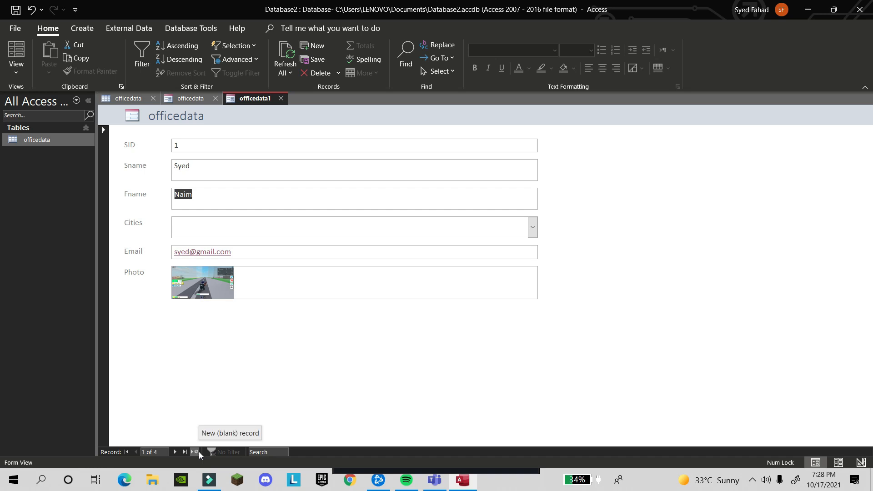
pyautogui.click(198, 451)
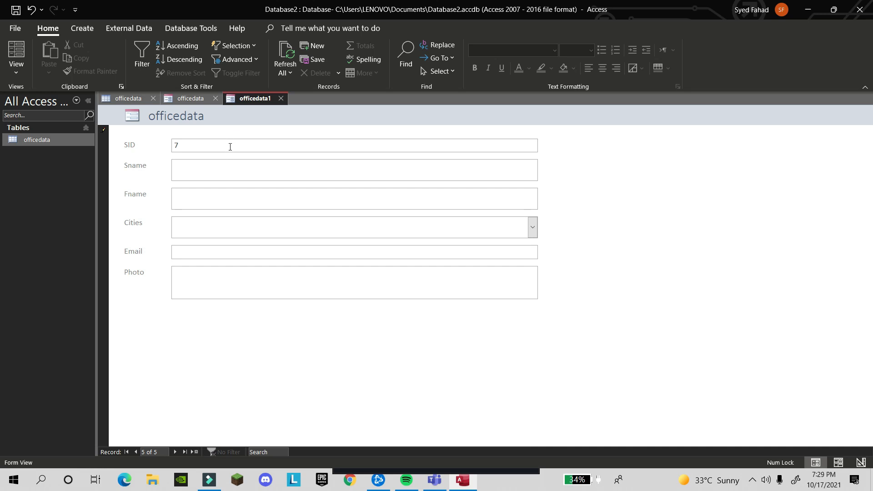
# Enter the record's surname and first name, choose Islamabad as the city, and fill in the e-mail
pyautogui.click(215, 168)
pyautogui.click(213, 223)
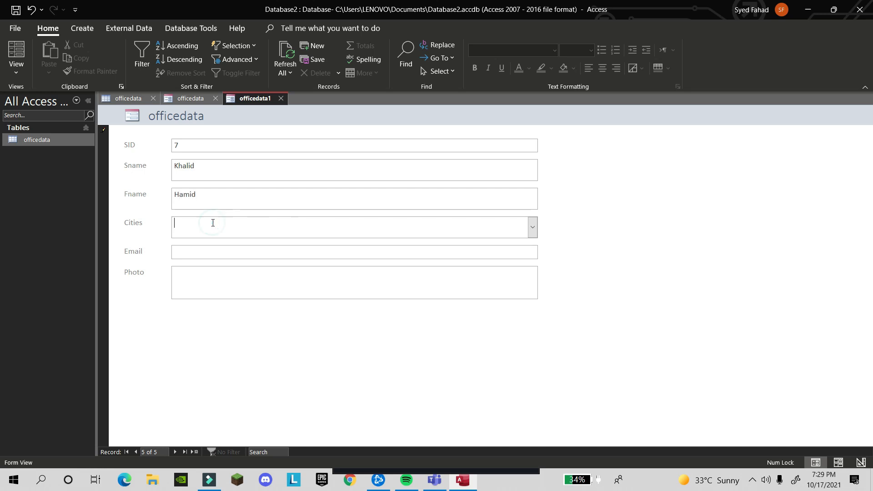
pyautogui.click(534, 227)
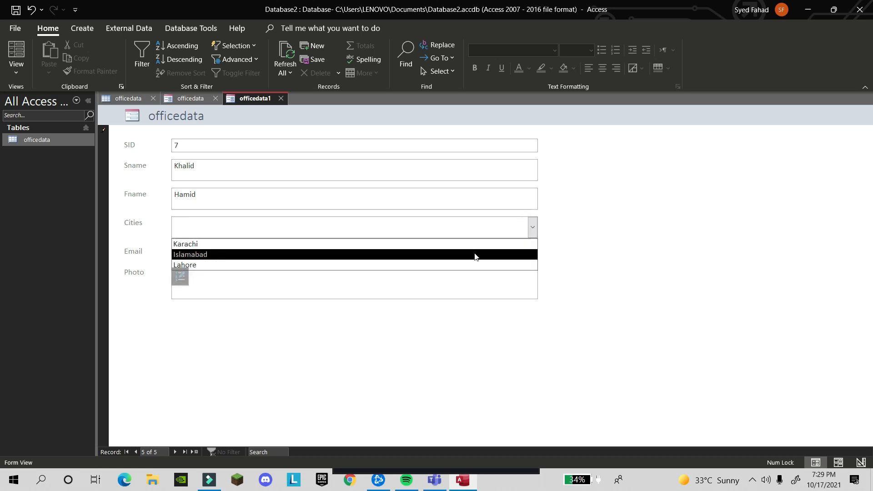
pyautogui.click(474, 255)
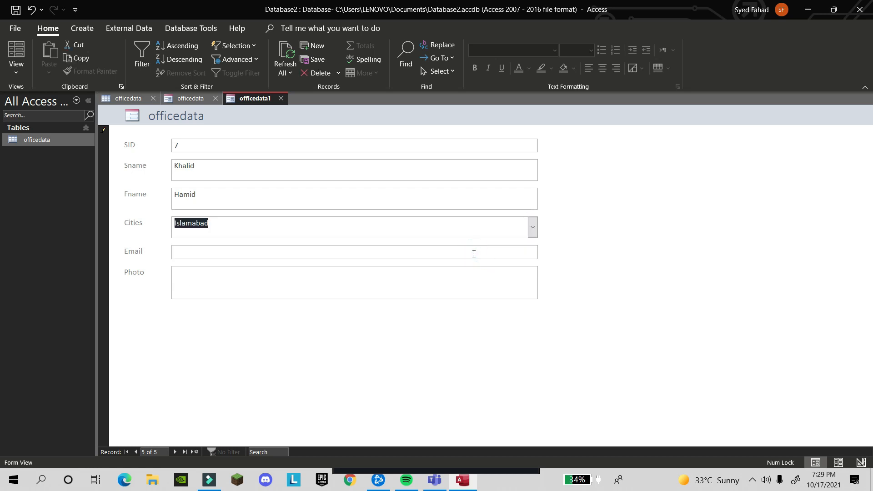
pyautogui.click(438, 254)
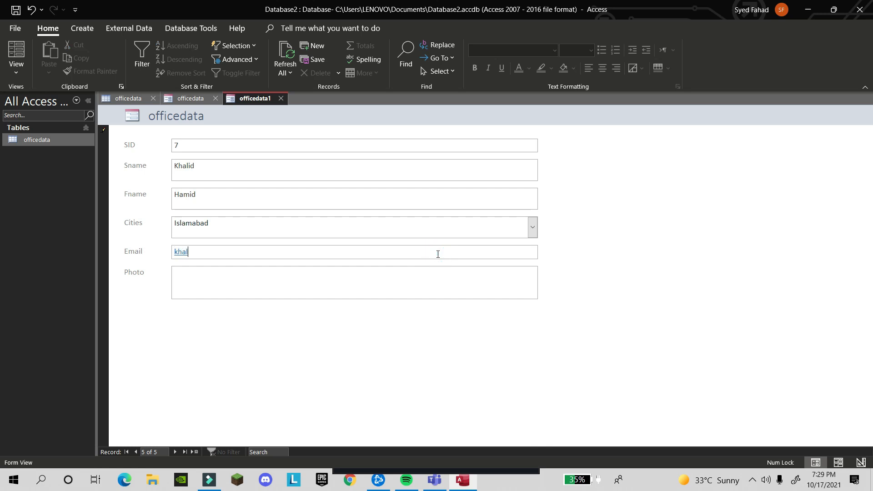
# Attach the Roblox screenshot as the record's Photo, then return to the first record
pyautogui.click(403, 294)
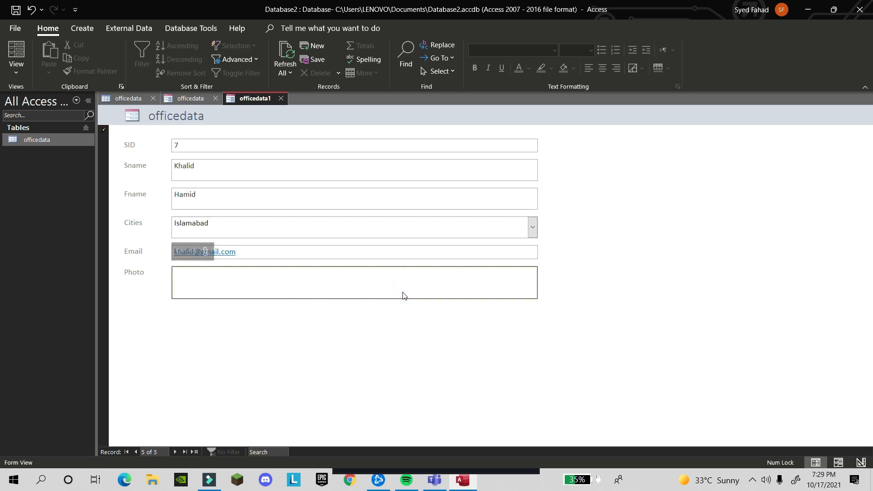
pyautogui.doubleClick(402, 294)
pyautogui.click(530, 209)
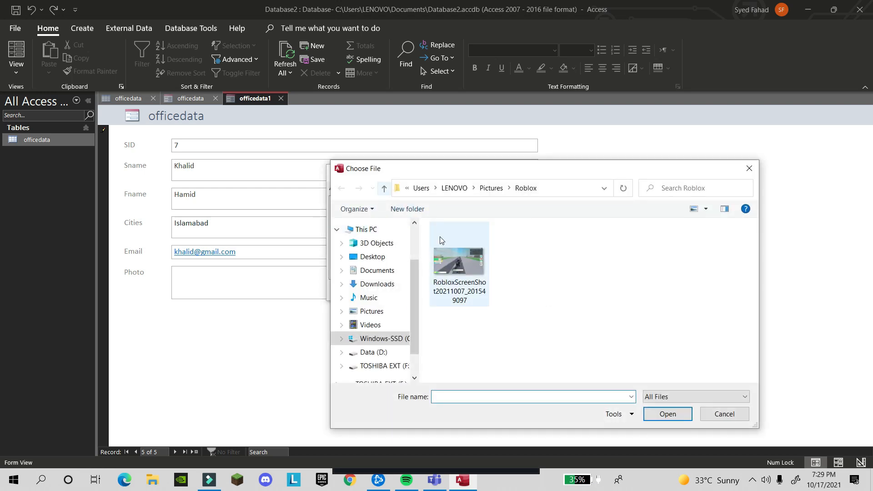
pyautogui.doubleClick(455, 266)
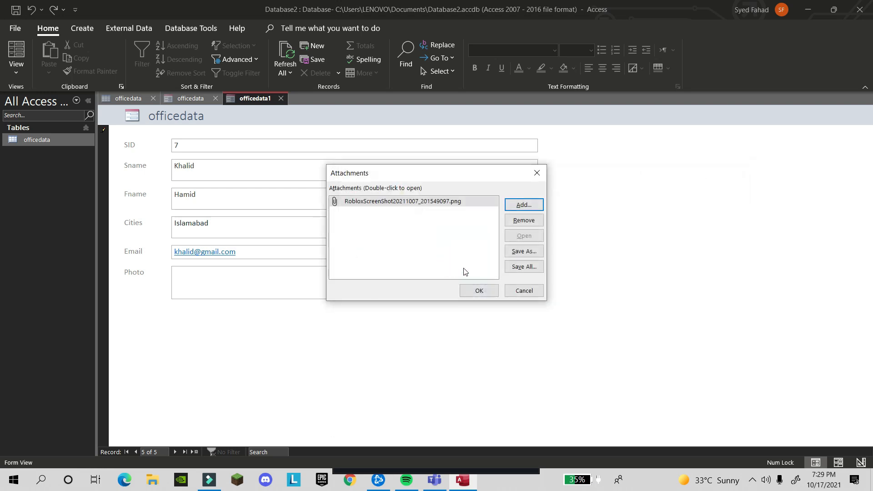
pyautogui.click(475, 292)
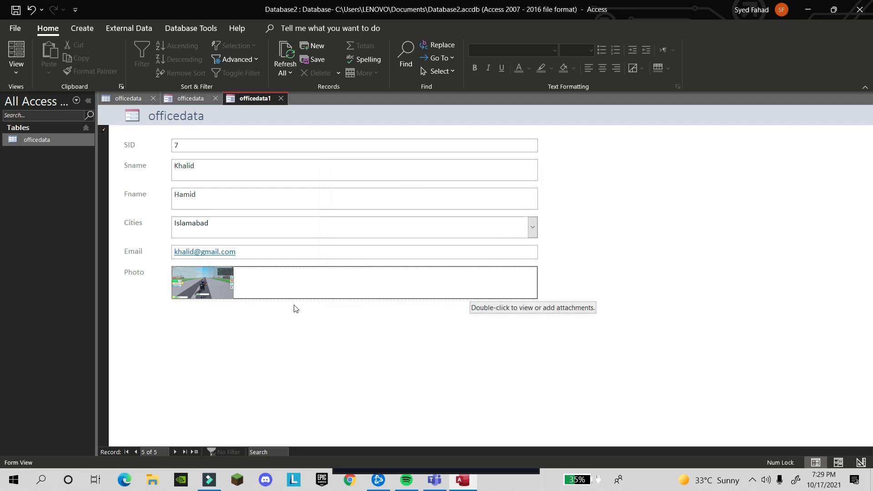
pyautogui.click(127, 451)
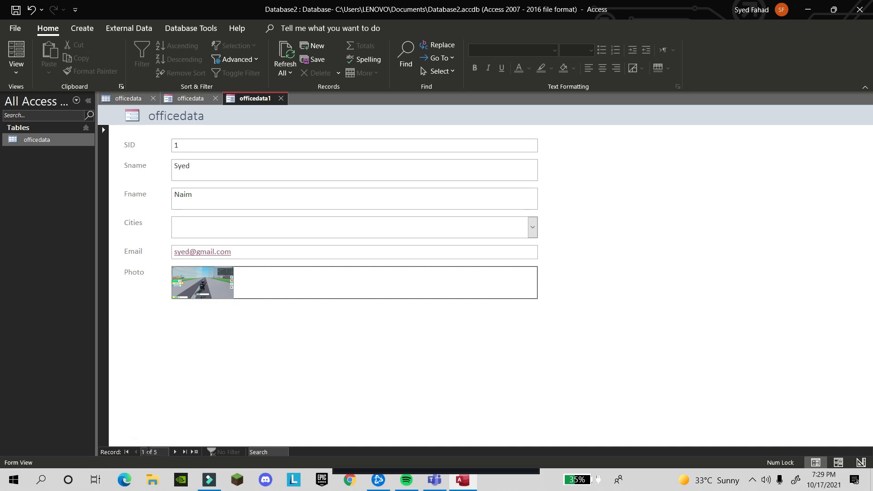
# Jump to the last record, then create a new blank form, Form1
pyautogui.click(184, 452)
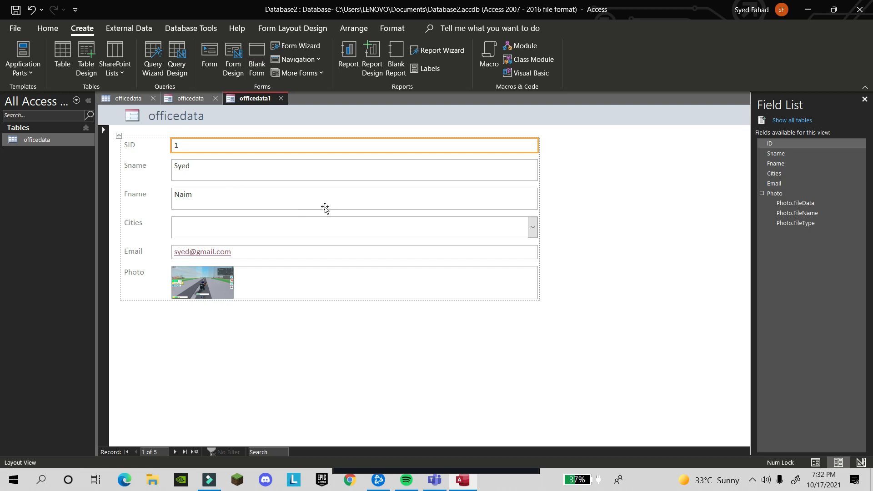
pyautogui.click(255, 54)
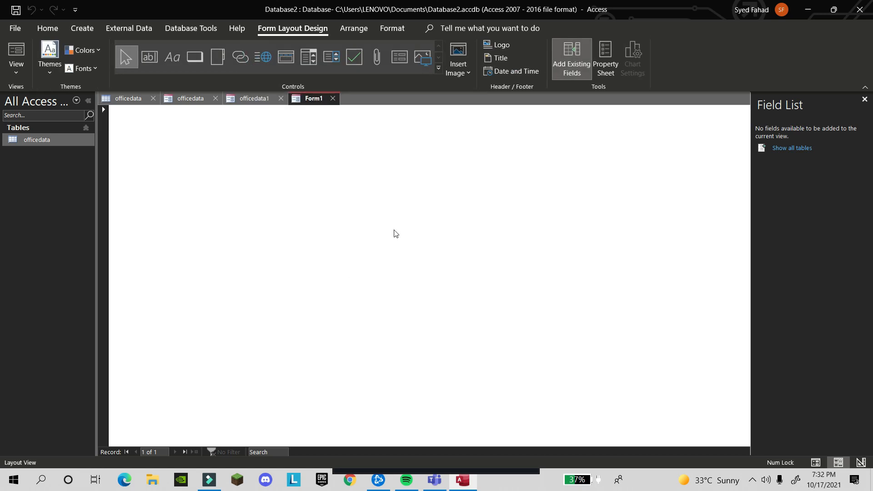
# In Form1's Design View, add the officedata ID field and adjust its label and box position
pyautogui.click(22, 71)
pyautogui.click(42, 149)
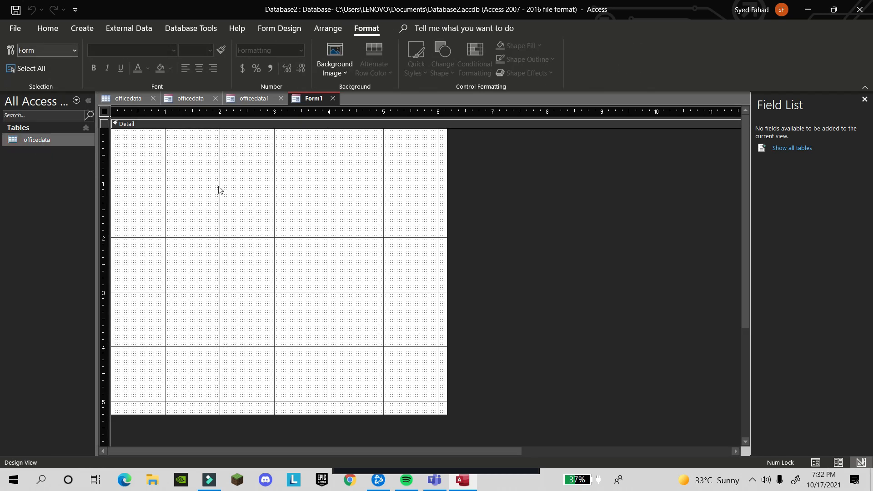
pyautogui.click(791, 148)
pyautogui.click(782, 150)
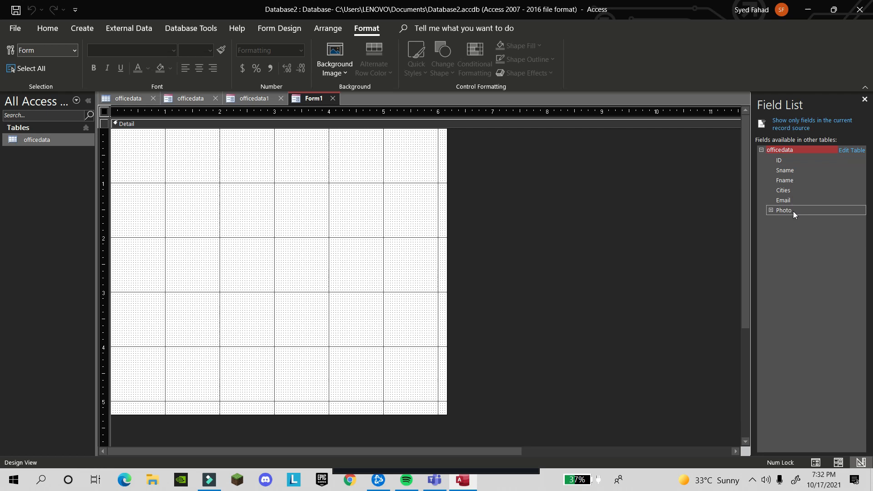
pyautogui.doubleClick(788, 161)
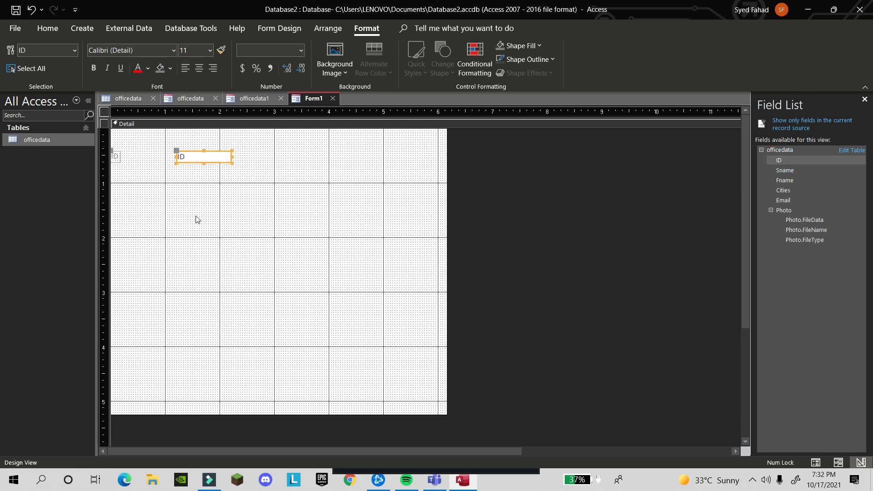
pyautogui.moveTo(198, 153)
pyautogui.mouseDown()
pyautogui.moveTo(151, 168)
pyautogui.moveTo(136, 158)
pyautogui.moveTo(143, 145)
pyautogui.moveTo(144, 152)
pyautogui.moveTo(191, 153)
pyautogui.mouseUp()
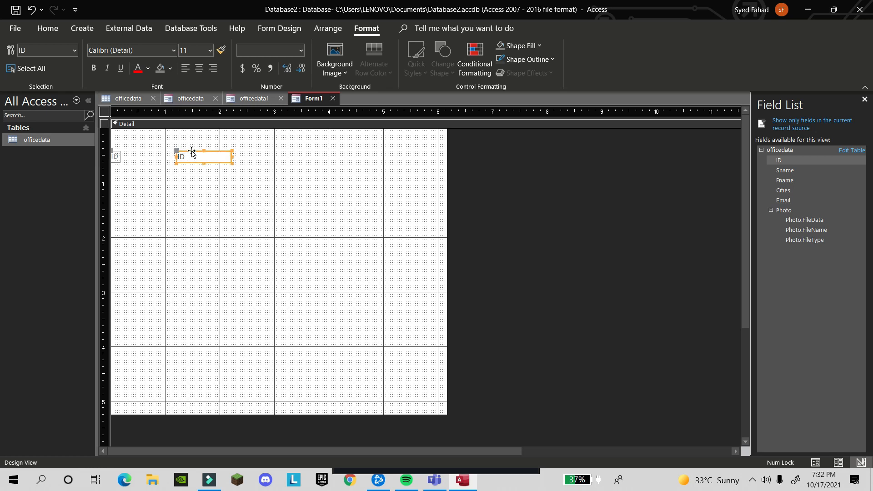
pyautogui.click(118, 154)
pyautogui.moveTo(117, 154)
pyautogui.mouseDown()
pyautogui.moveTo(154, 150)
pyautogui.moveTo(120, 152)
pyautogui.mouseUp()
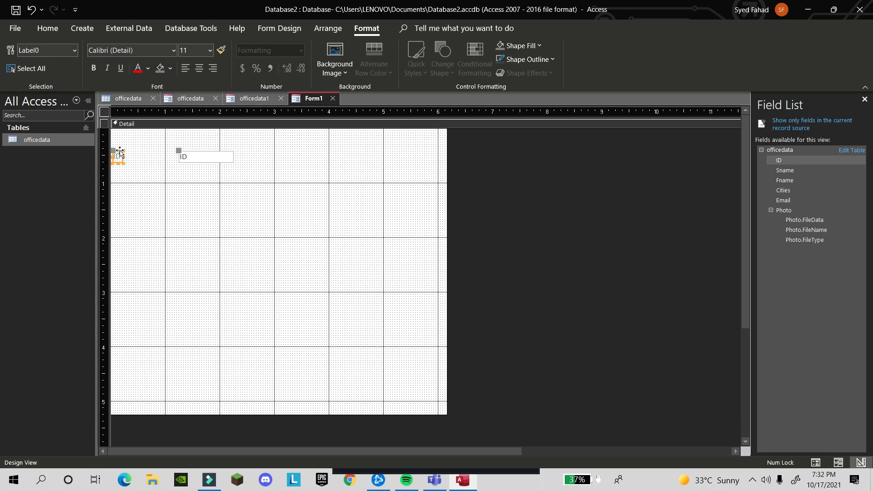
pyautogui.click(200, 154)
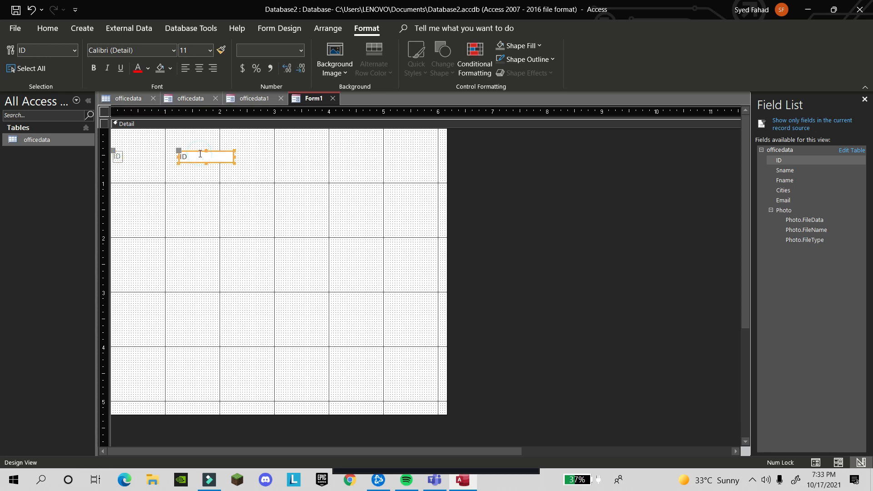
pyautogui.moveTo(201, 151); pyautogui.dragTo(203, 156)
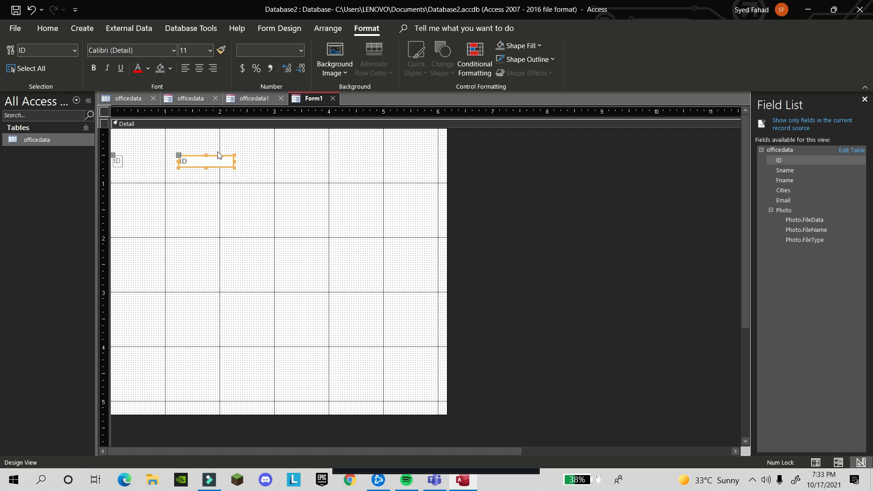
# Add the Sname, Fname, Cities, Email and Photo fields to Form1
pyautogui.doubleClick(784, 172)
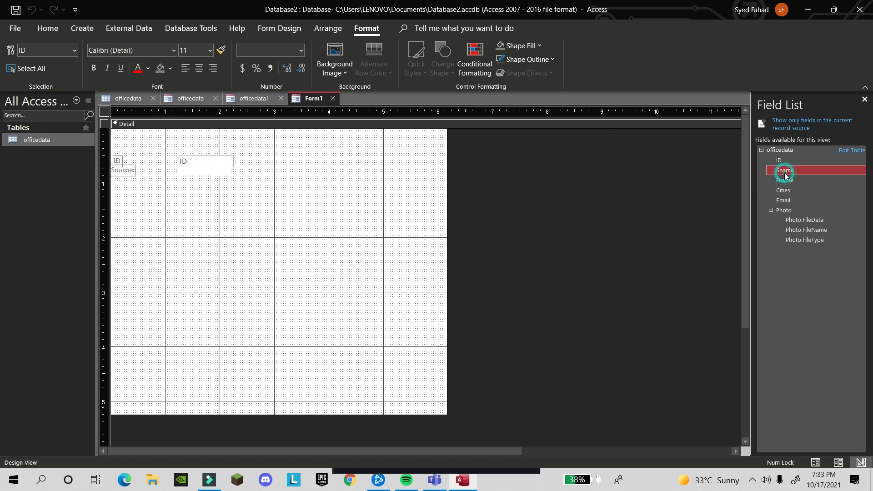
pyautogui.click(789, 179)
pyautogui.doubleClick(789, 180)
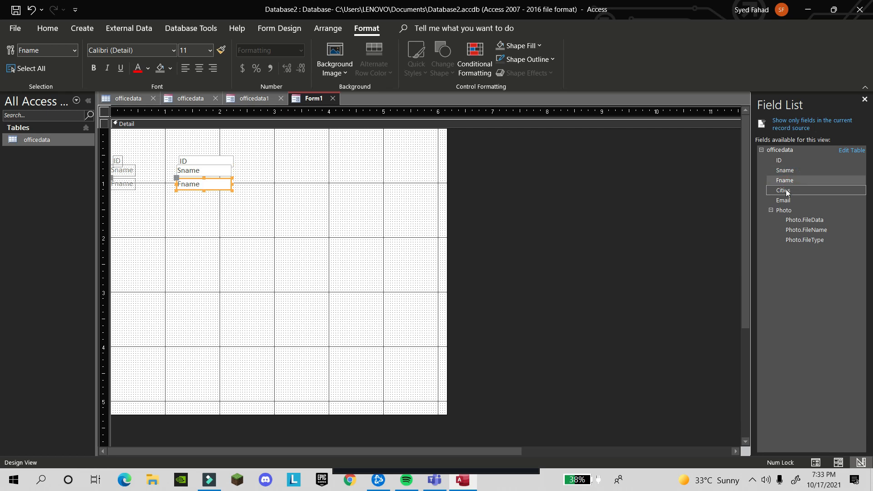
pyautogui.doubleClick(785, 190)
pyautogui.doubleClick(785, 200)
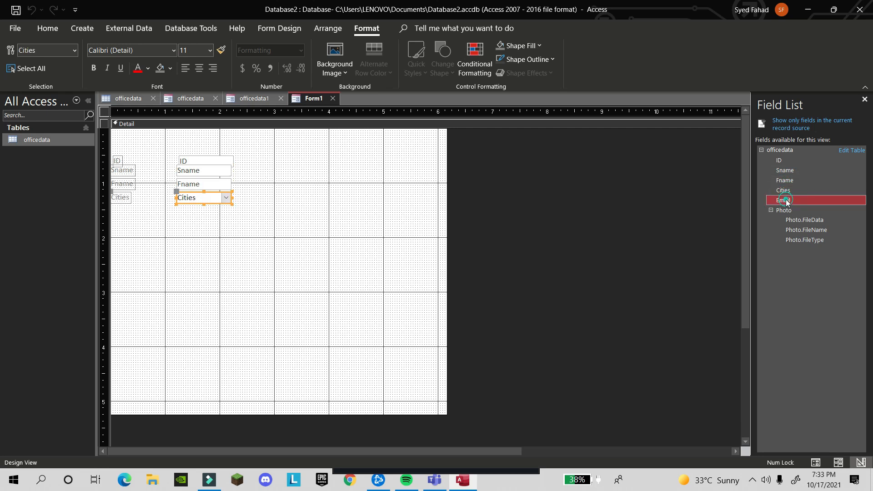
pyautogui.click(786, 210)
pyautogui.doubleClick(787, 211)
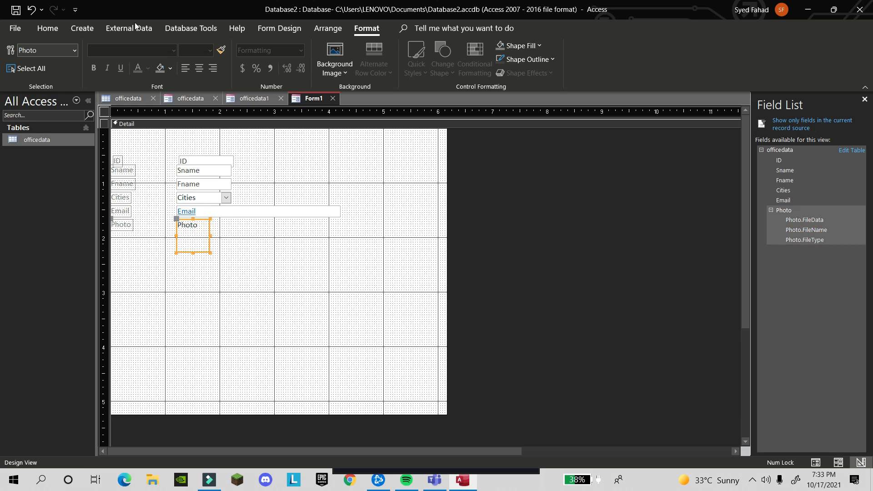
pyautogui.click(83, 32)
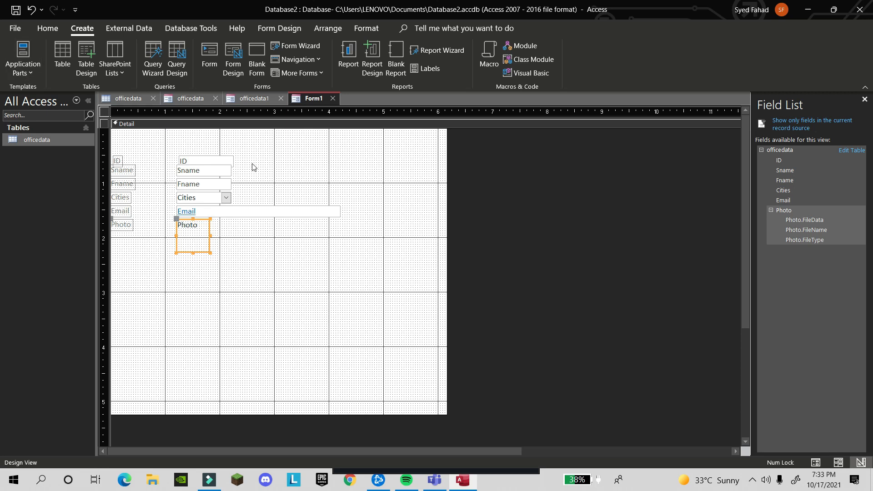
# Close Form1 without saving its changes and create a fresh blank form
pyautogui.click(334, 99)
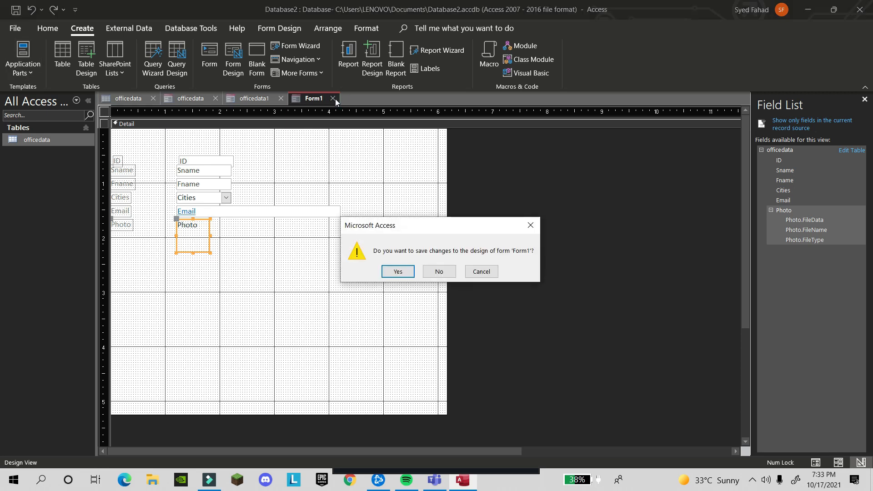
pyautogui.click(440, 272)
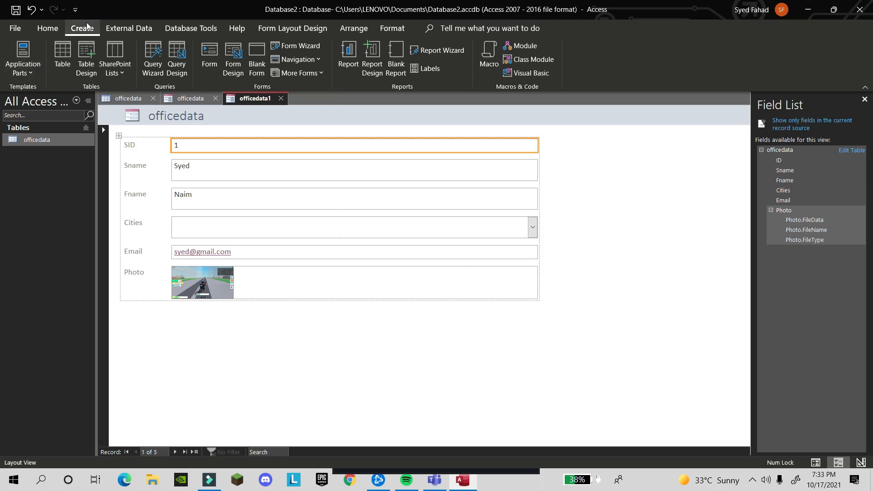
pyautogui.click(257, 67)
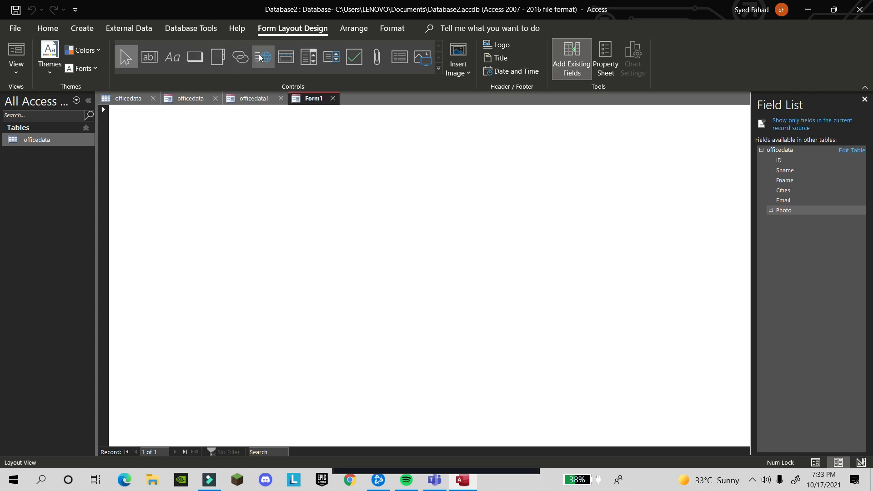
# In Design View, add the ID, Sname, Fname, Cities, Email and Photo fields to Form1
pyautogui.click(10, 71)
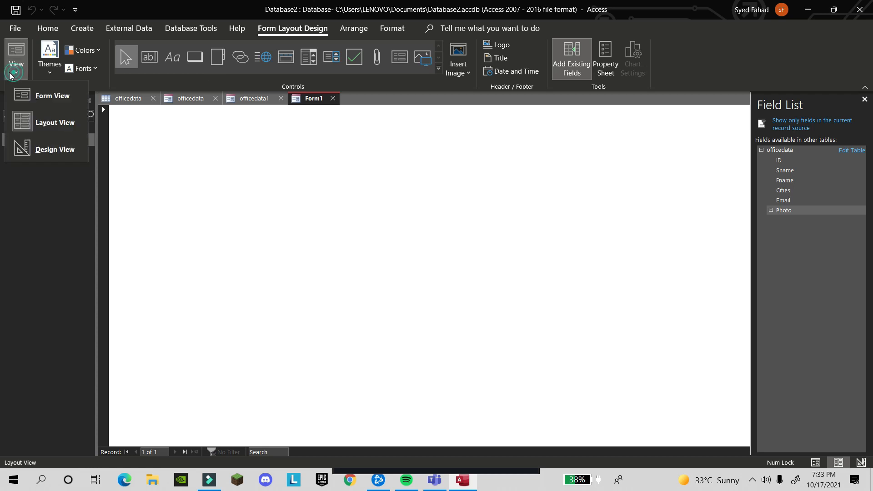
pyautogui.click(51, 145)
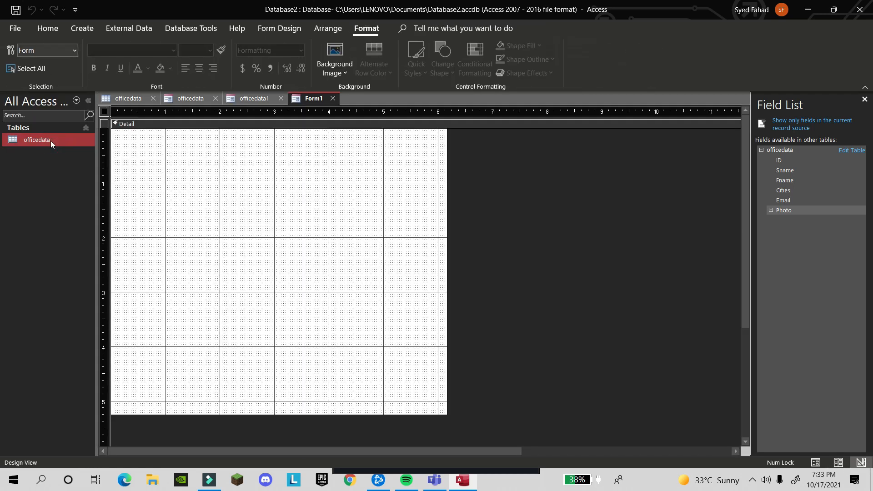
pyautogui.click(789, 160)
pyautogui.doubleClick(790, 161)
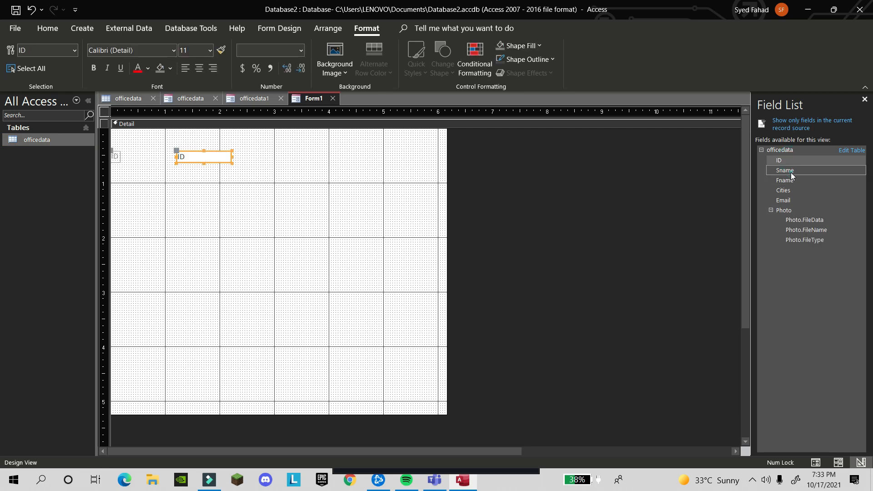
pyautogui.doubleClick(790, 173)
pyautogui.doubleClick(790, 180)
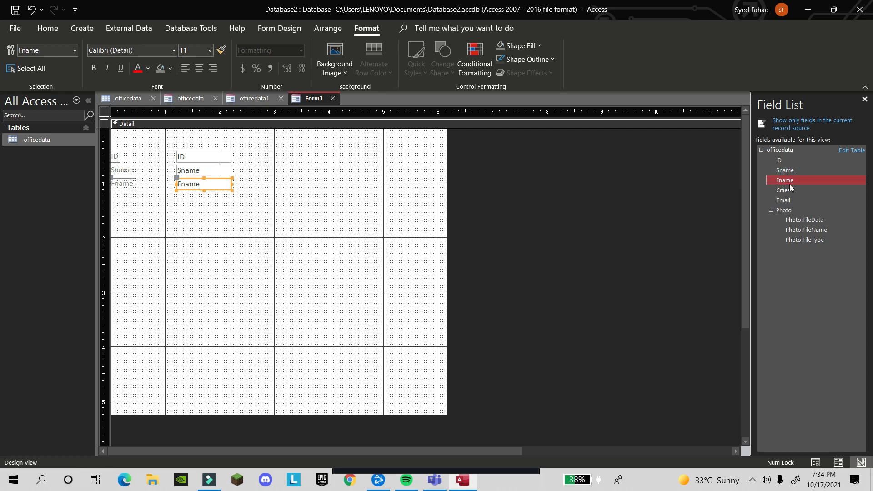
pyautogui.doubleClick(790, 189)
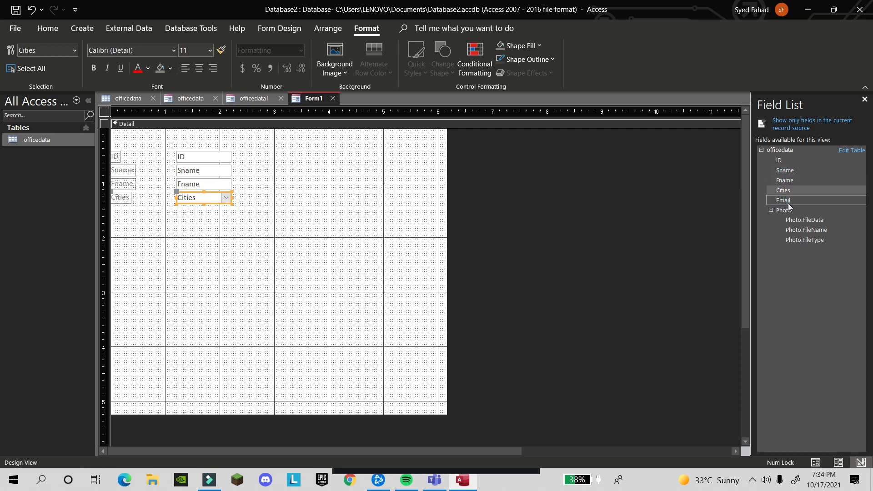
pyautogui.doubleClick(787, 203)
pyautogui.doubleClick(789, 212)
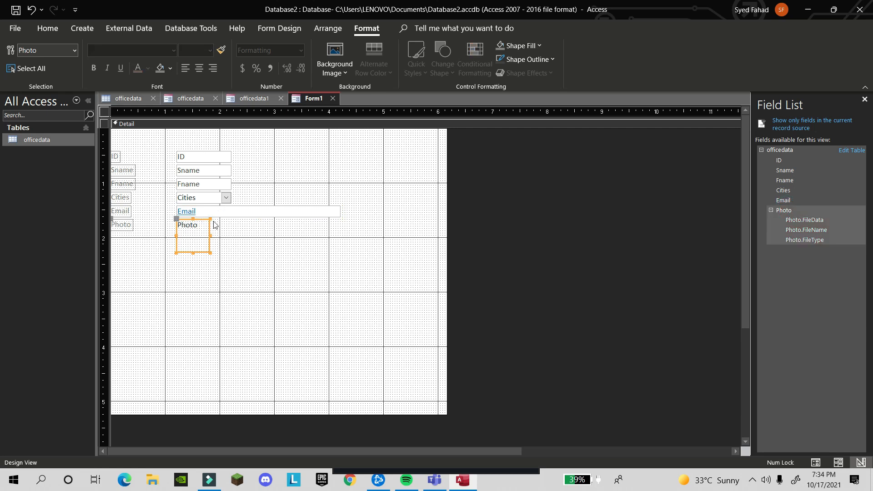
# Select all the fields and labels, centre their text, and shift the group right
pyautogui.moveTo(315, 267); pyautogui.dragTo(116, 150)
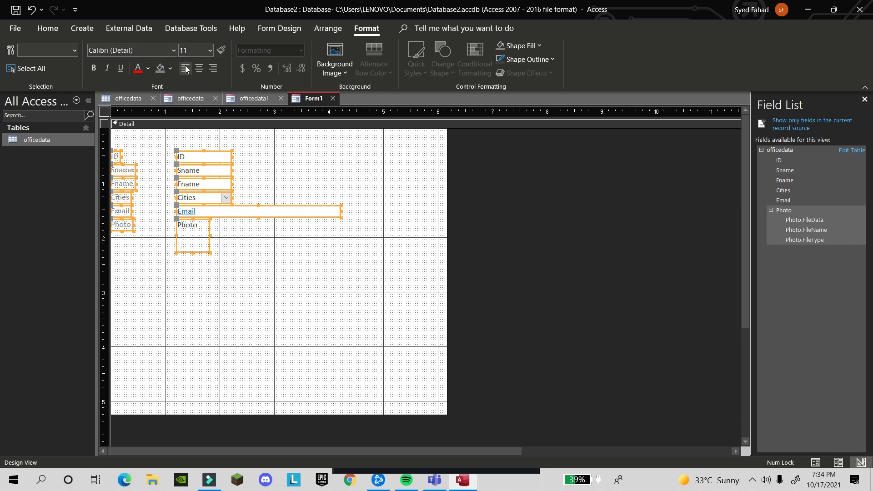
pyautogui.click(200, 69)
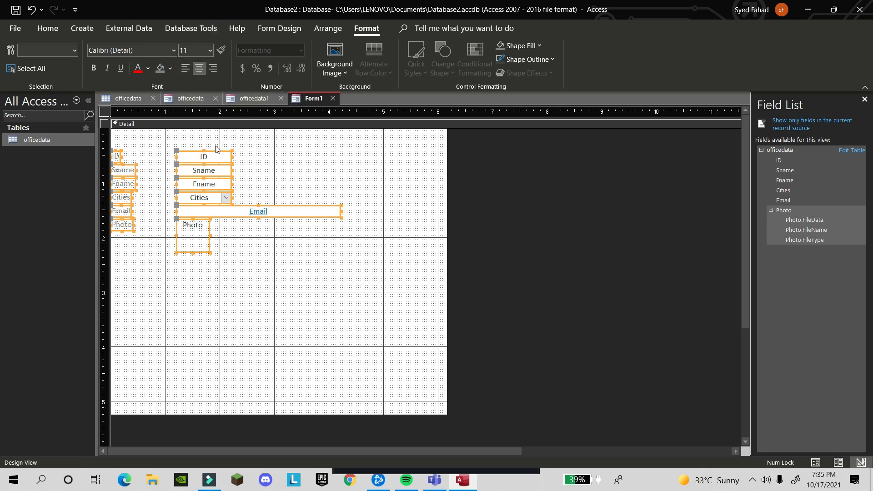
pyautogui.moveTo(219, 151); pyautogui.dragTo(240, 151)
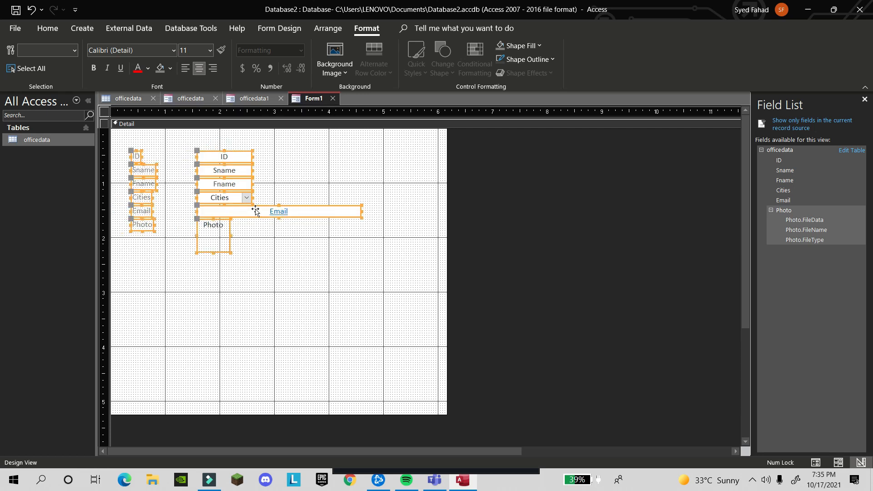
pyautogui.click(274, 28)
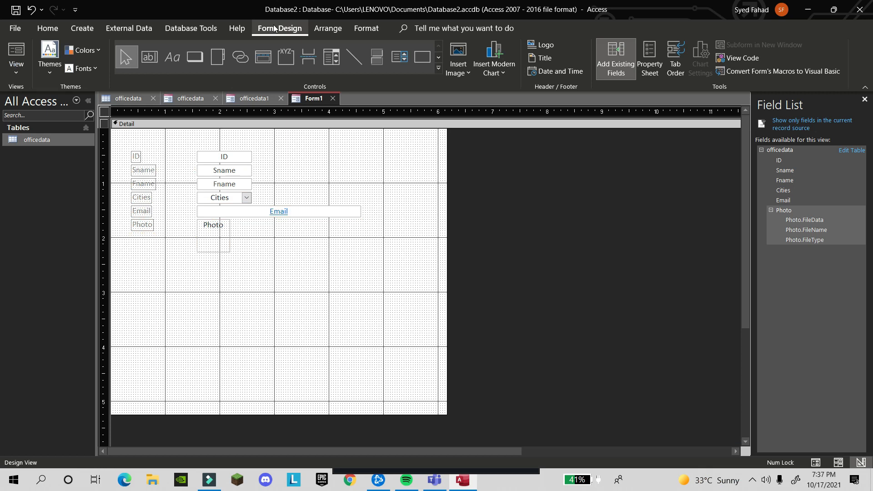
# Draw a command button below the fields, launching the Command Button Wizard
pyautogui.click(192, 65)
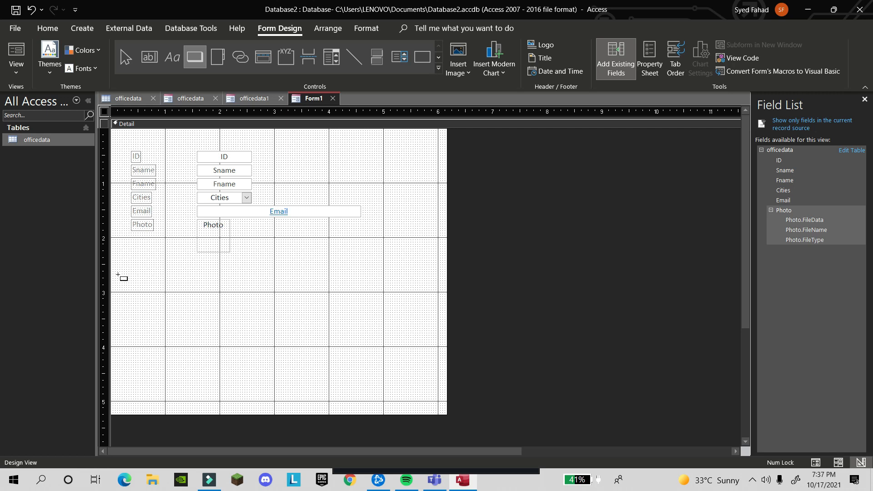
pyautogui.moveTo(130, 271); pyautogui.dragTo(197, 290)
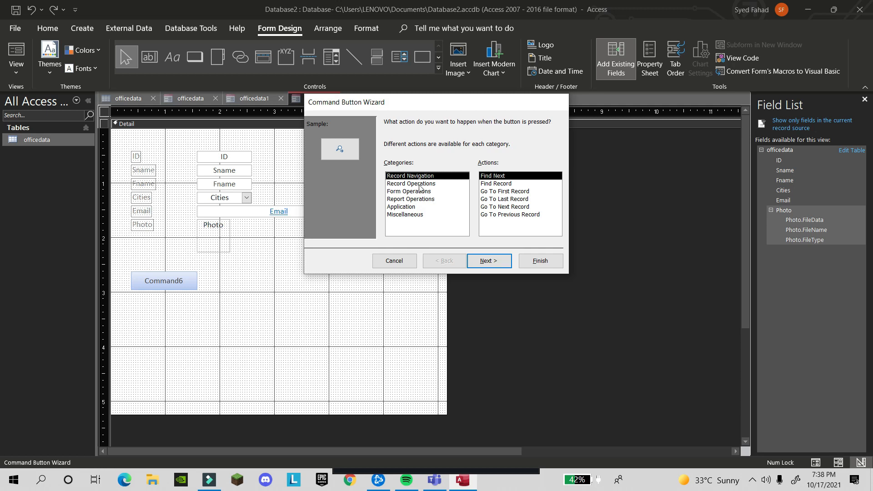
# Browse the wizard's action categories, then choose Record Navigation > Go To First Record
pyautogui.click(420, 183)
pyautogui.click(419, 200)
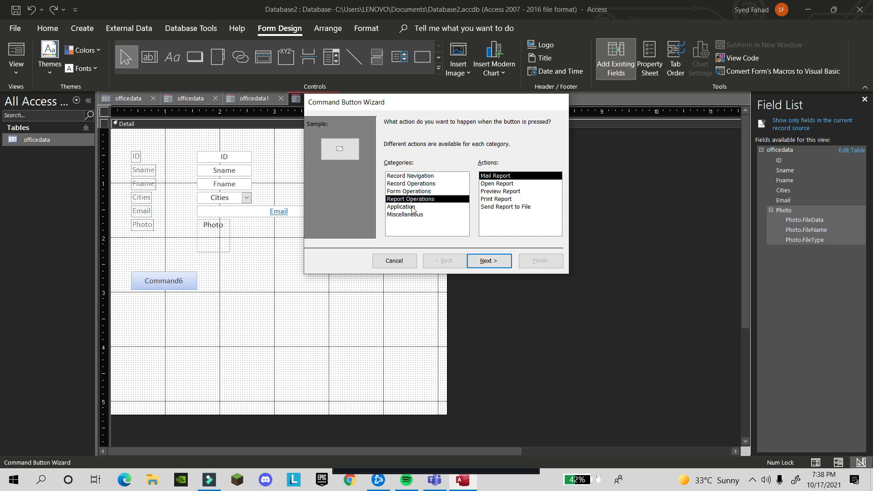
pyautogui.click(414, 207)
pyautogui.click(412, 215)
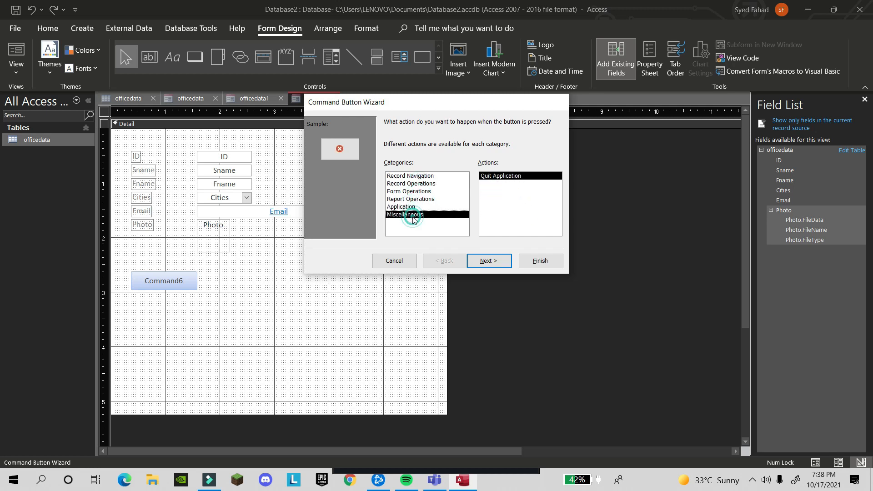
pyautogui.click(417, 176)
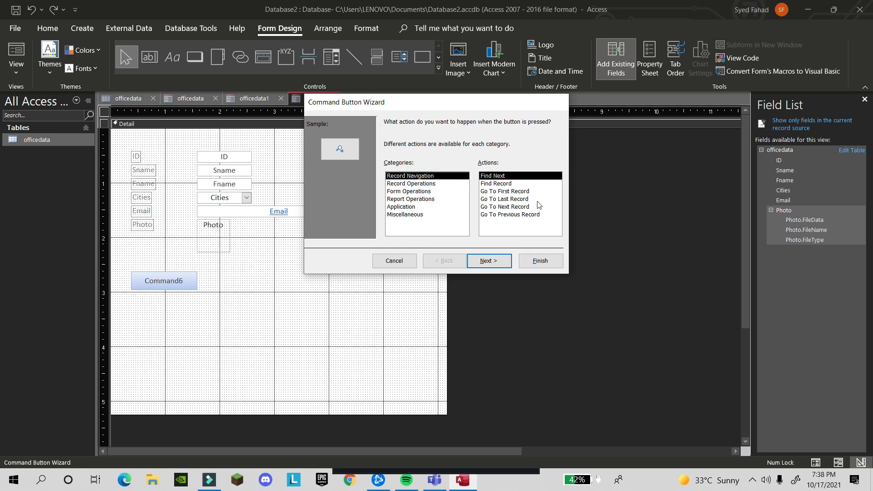
pyautogui.click(498, 184)
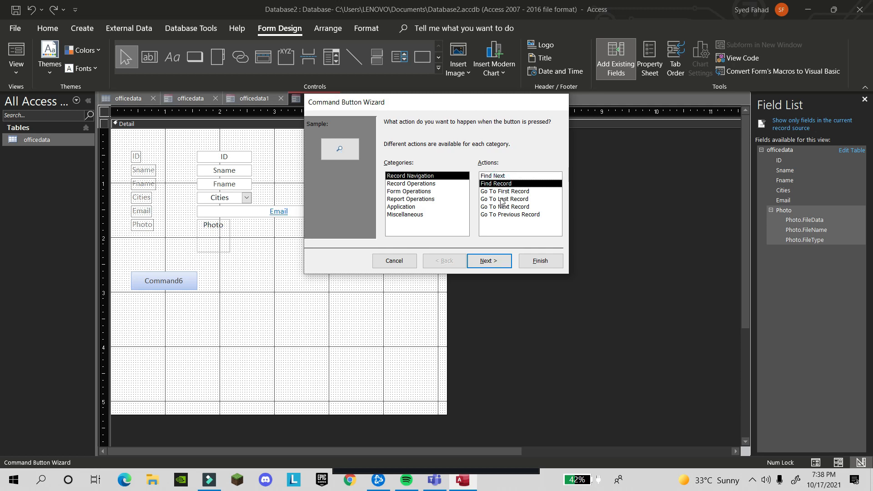
pyautogui.doubleClick(501, 193)
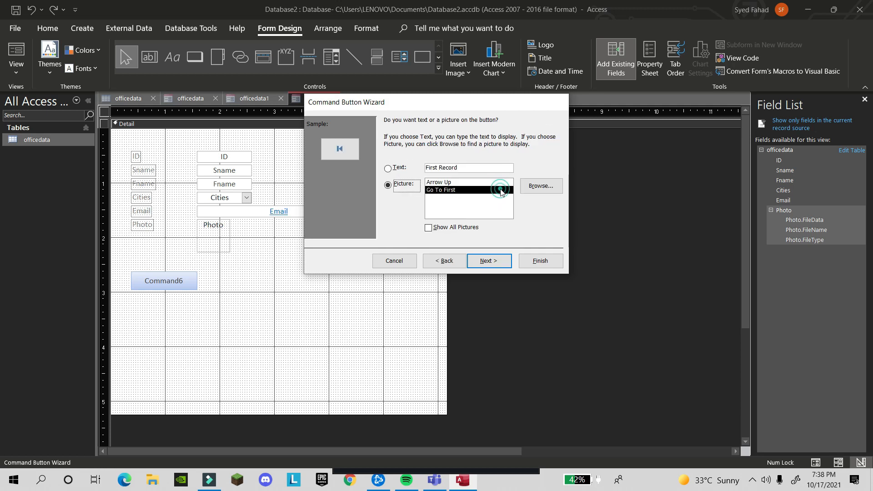
# Give the button the Arrow Up picture and finish the wizard
pyautogui.doubleClick(480, 165)
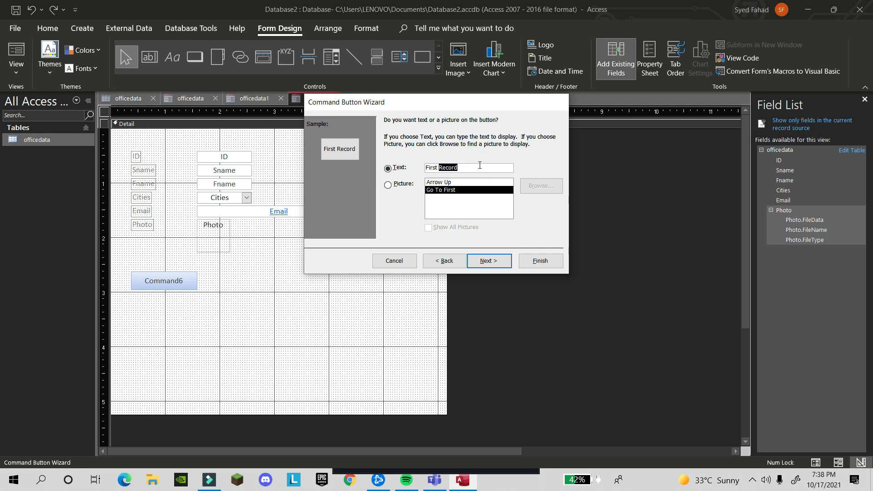
pyautogui.press('BackSpace')
pyautogui.press('BackSpace')
pyautogui.press('BackSpace')
pyautogui.press('BackSpace')
pyautogui.press('BackSpace')
pyautogui.write('irst  Record')
pyautogui.click(467, 183)
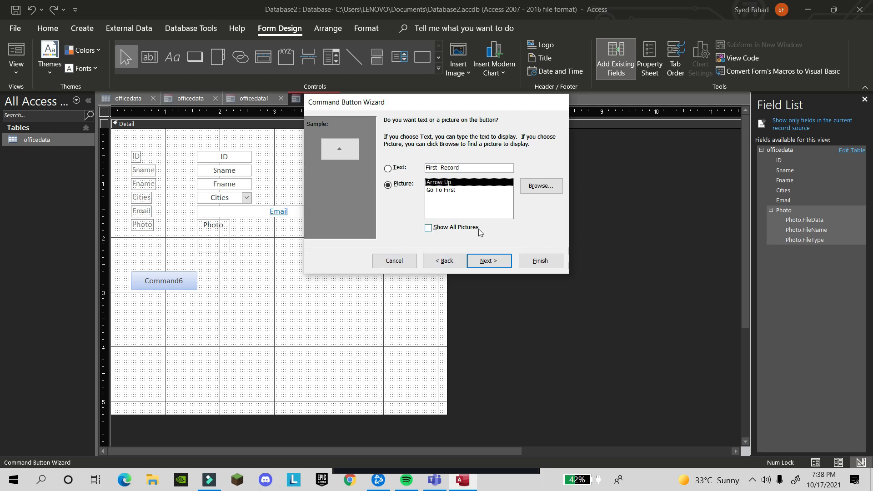
pyautogui.click(490, 263)
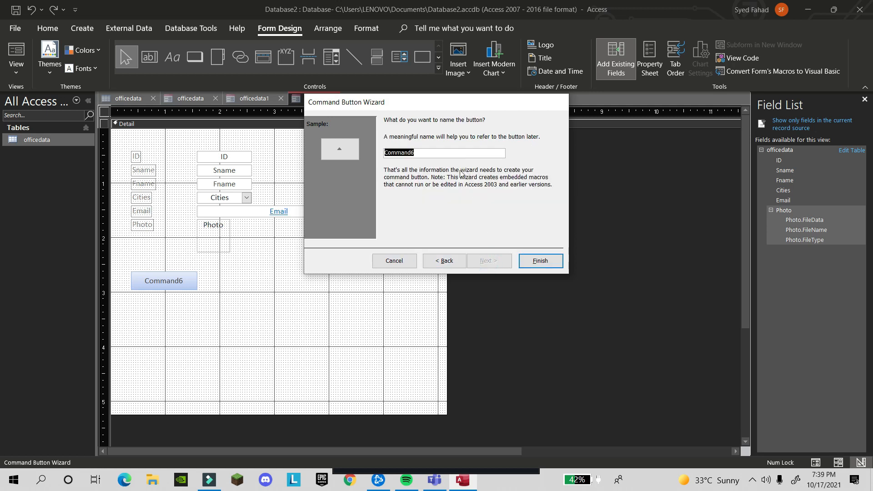
pyautogui.click(550, 262)
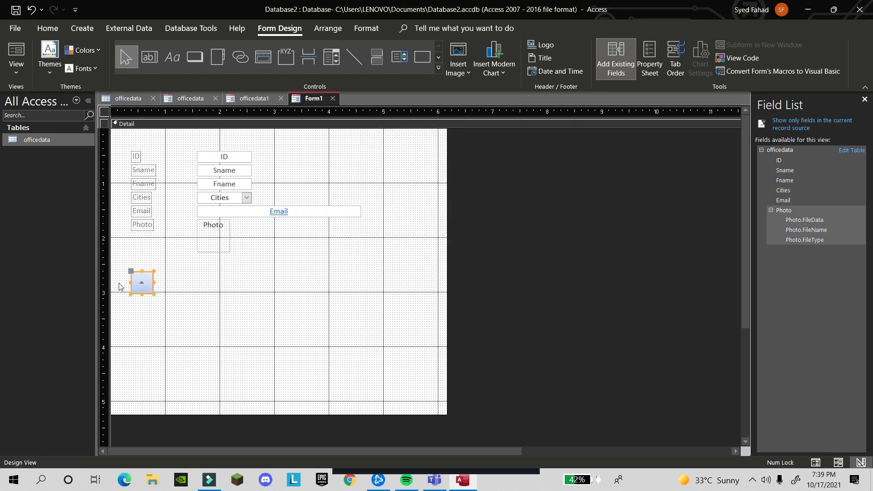
# Resize the first-record button to 0.666" wide and open its Property Sheet
pyautogui.rightClick(152, 283)
pyautogui.click(152, 282)
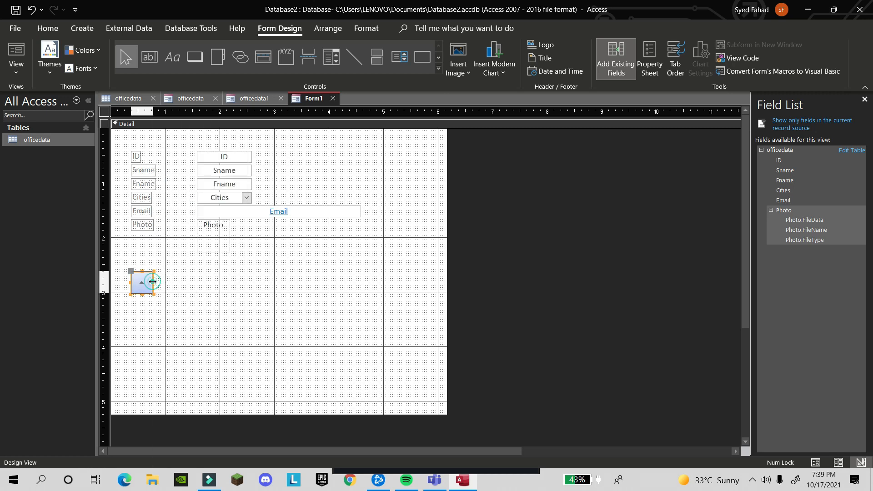
pyautogui.moveTo(153, 282); pyautogui.dragTo(200, 287)
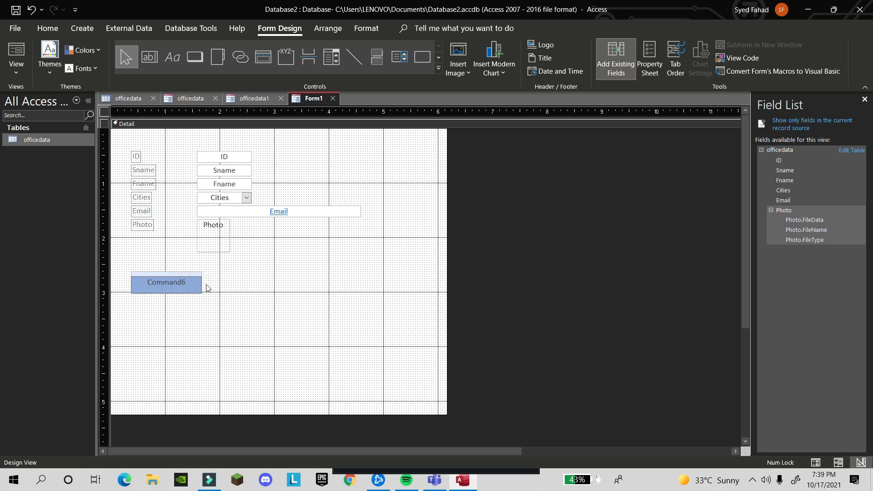
pyautogui.click(210, 285)
pyautogui.click(180, 288)
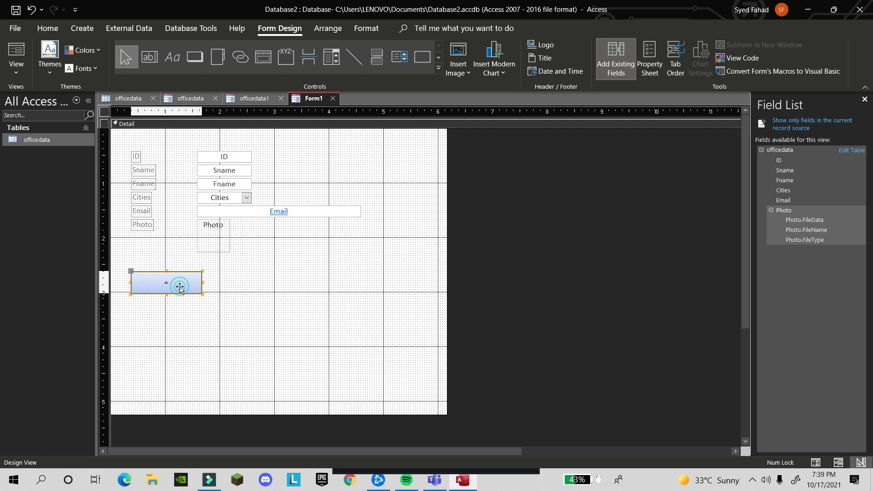
pyautogui.moveTo(201, 283); pyautogui.dragTo(168, 285)
pyautogui.click(149, 288)
pyautogui.click(176, 297)
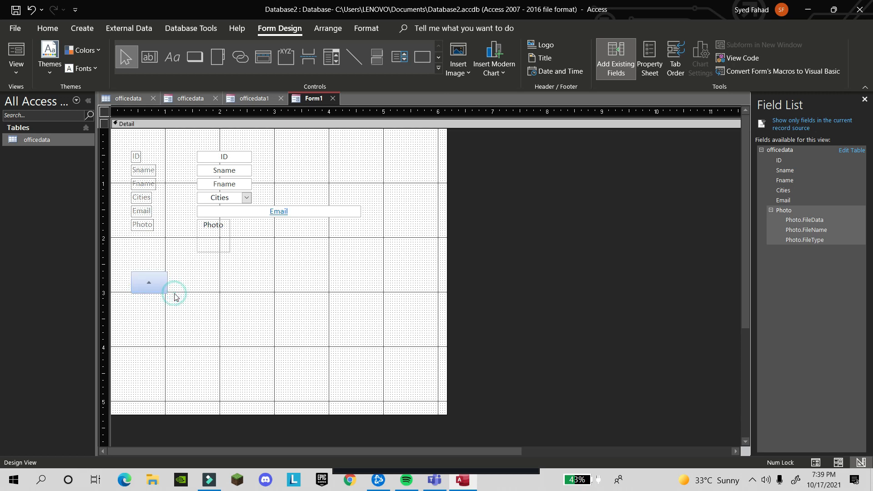
pyautogui.doubleClick(145, 281)
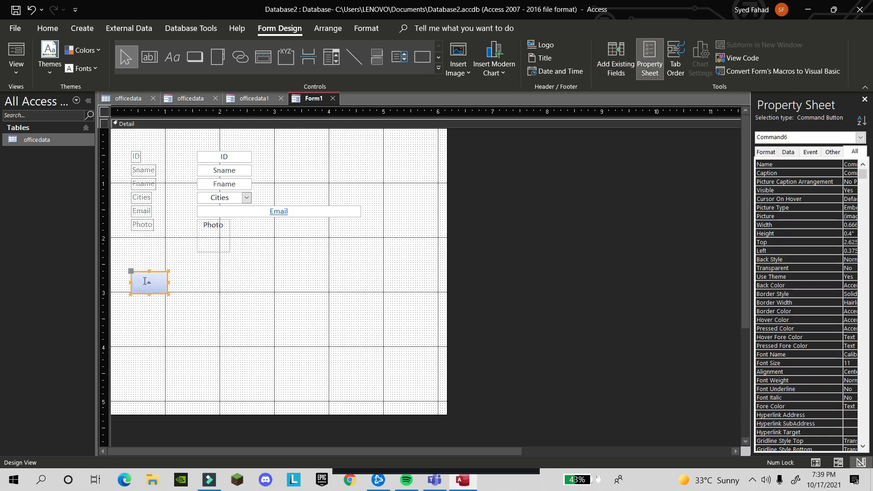
pyautogui.click(148, 278)
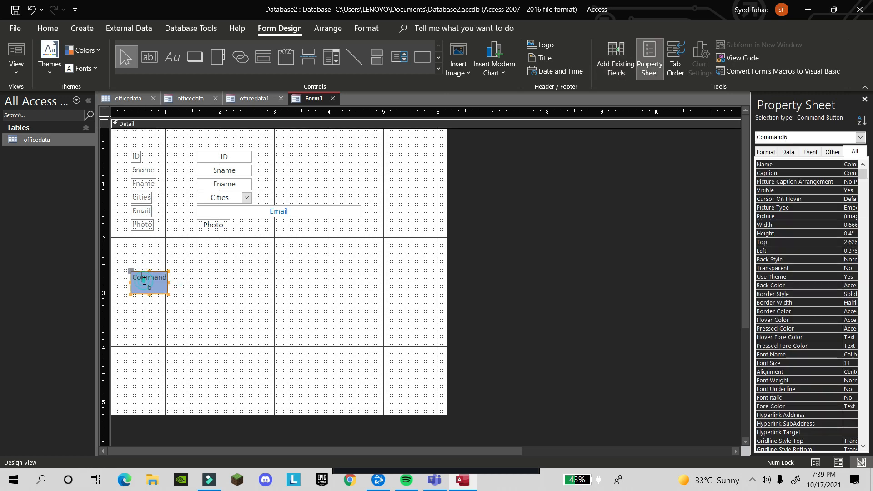
pyautogui.click(201, 263)
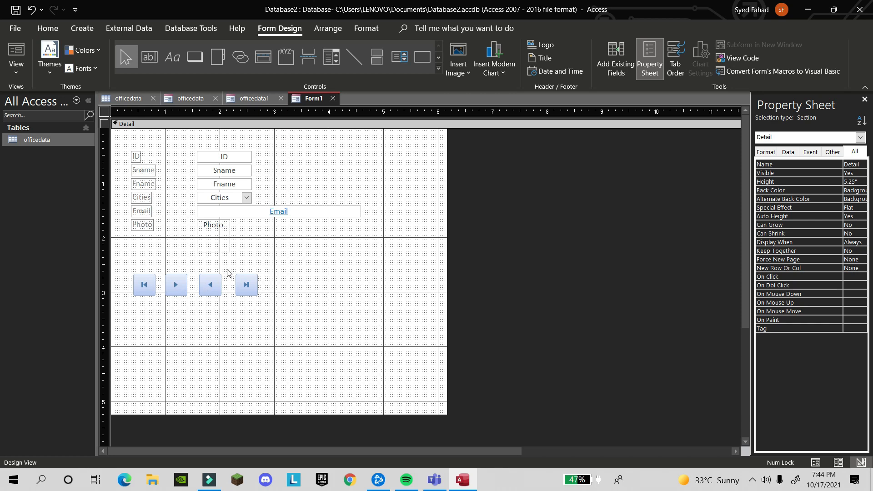
# Draw an 'Add Record' text button using Record Operations > Add New Record, then nudge it right
pyautogui.click(200, 66)
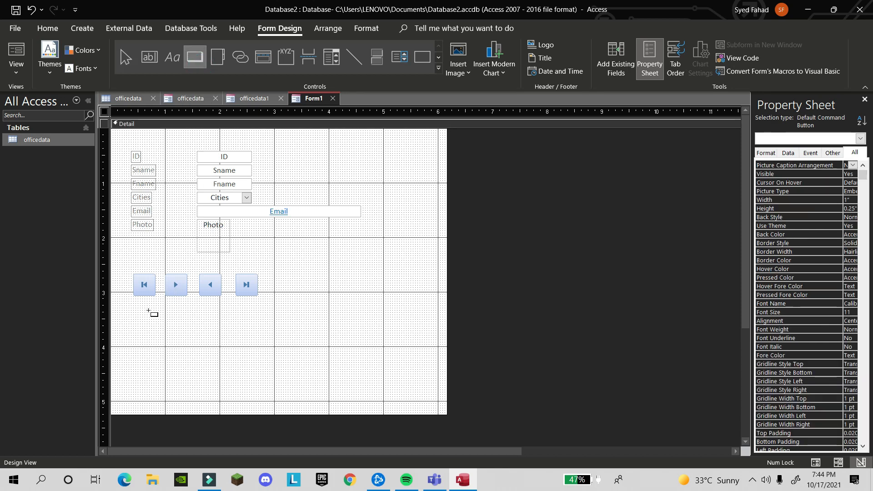
pyautogui.moveTo(147, 308); pyautogui.dragTo(238, 327)
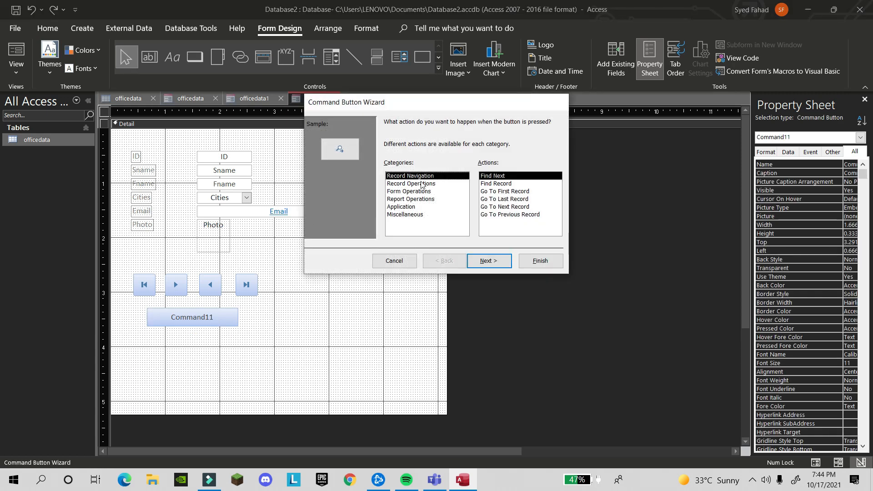
pyautogui.click(421, 183)
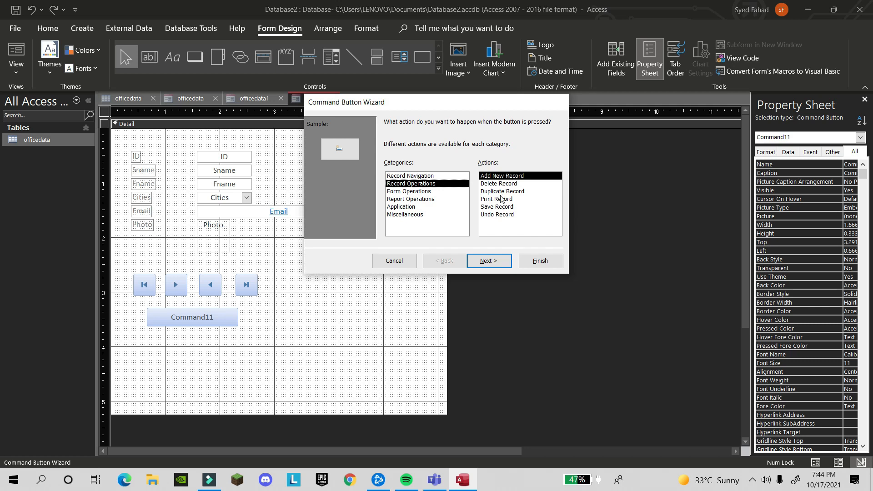
pyautogui.doubleClick(515, 177)
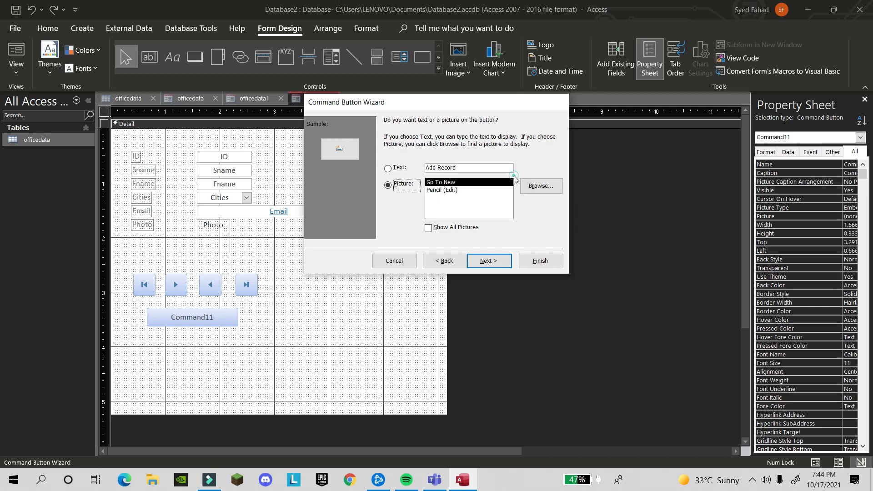
pyautogui.click(485, 169)
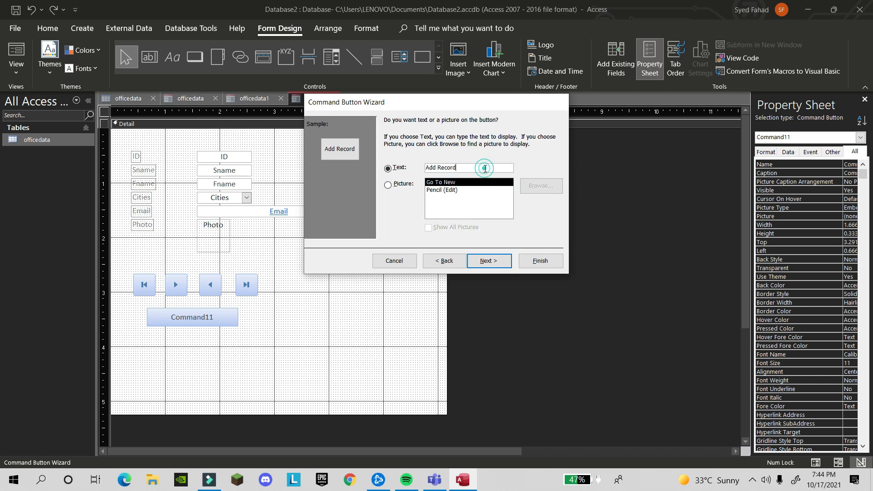
pyautogui.click(482, 261)
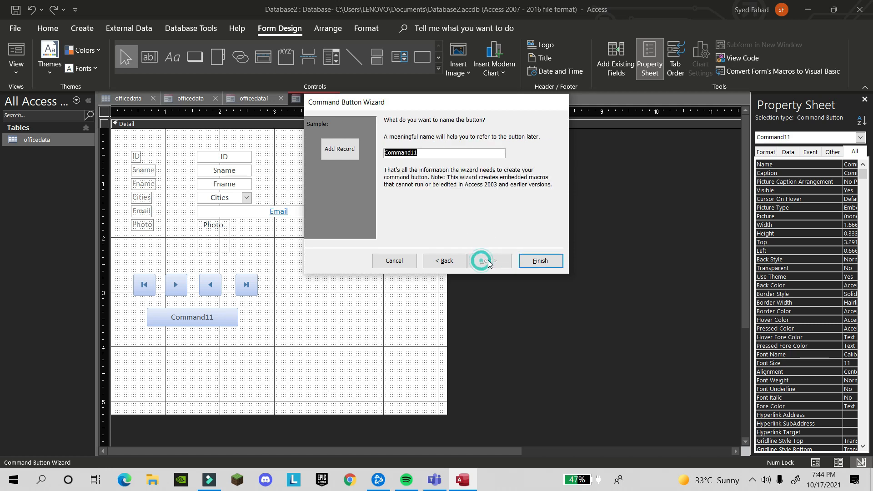
pyautogui.click(532, 261)
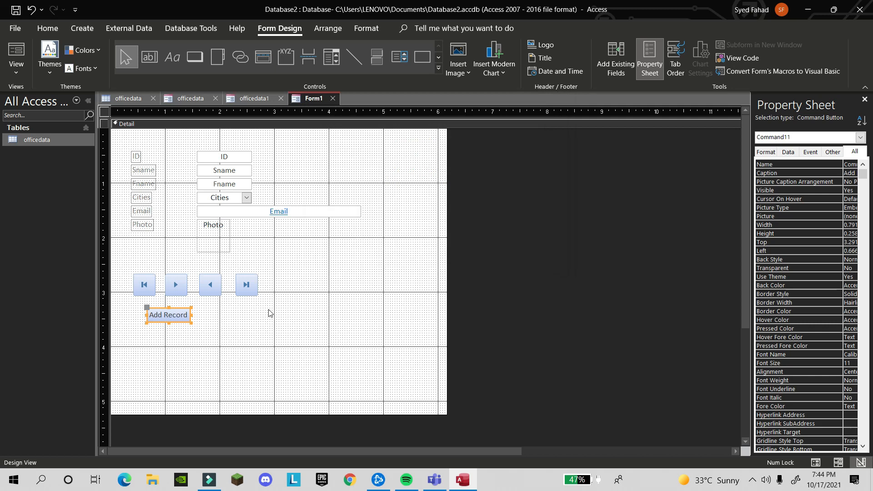
pyautogui.moveTo(181, 313); pyautogui.dragTo(203, 308)
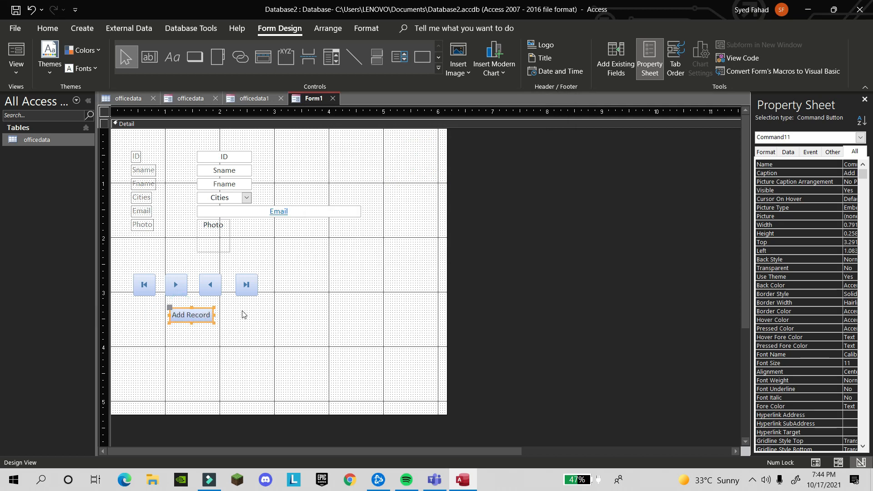
pyautogui.click(242, 311)
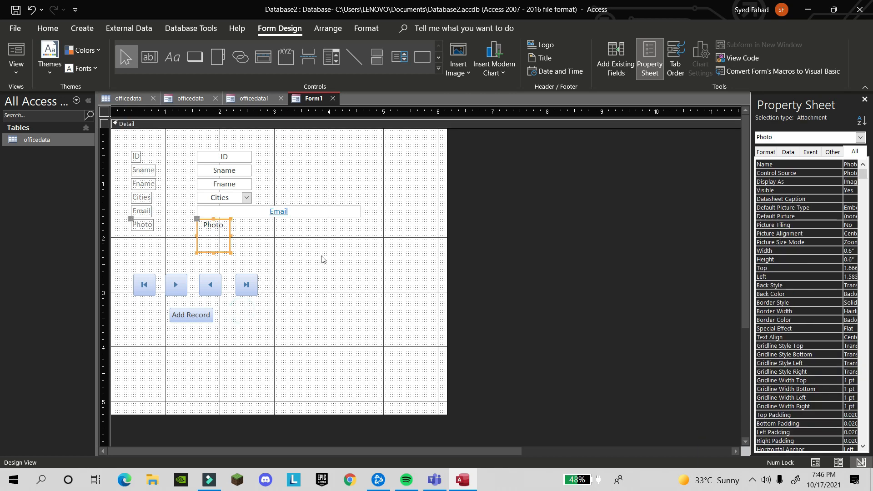
# Move Add Record beside the navigation buttons and drag the Photo field to the top right
pyautogui.moveTo(189, 315); pyautogui.dragTo(294, 285)
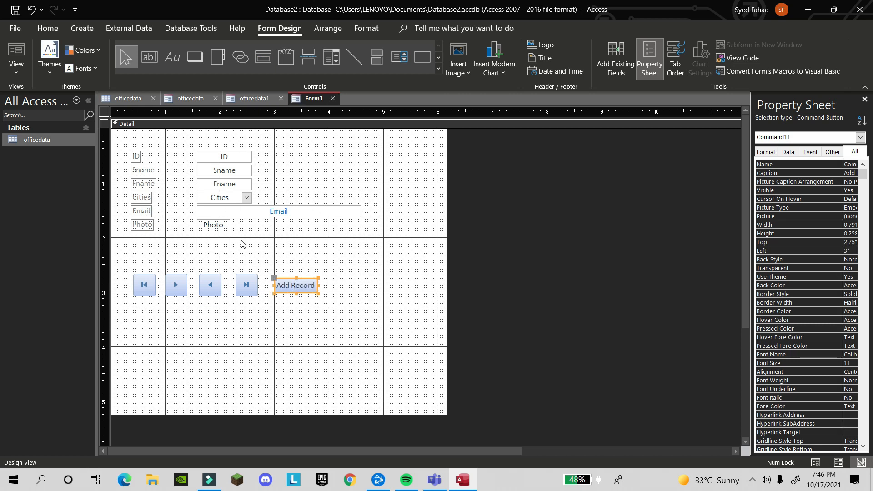
pyautogui.click(219, 239)
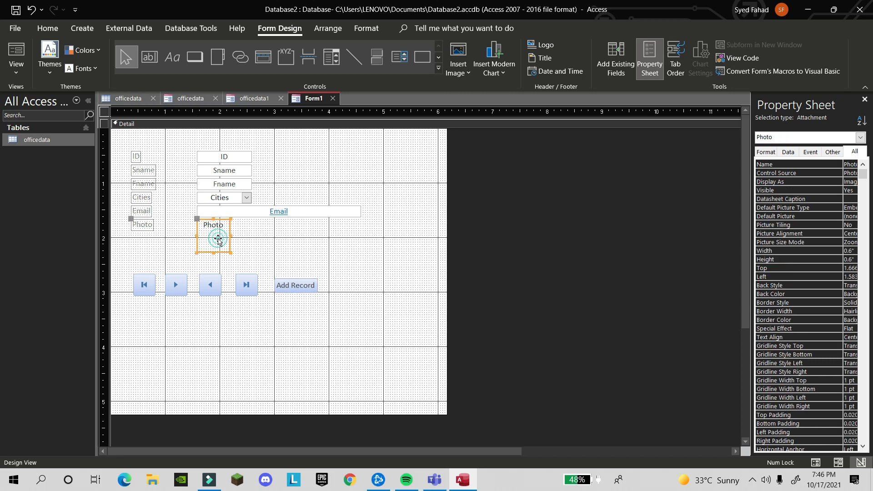
pyautogui.moveTo(217, 238); pyautogui.dragTo(430, 184)
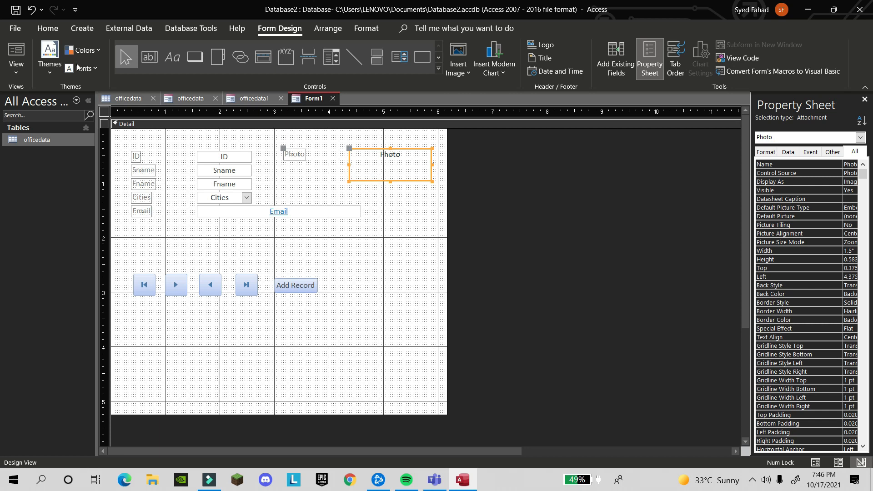
# In Form View, test the Previous and Next buttons, stepping past the last record
pyautogui.click(29, 72)
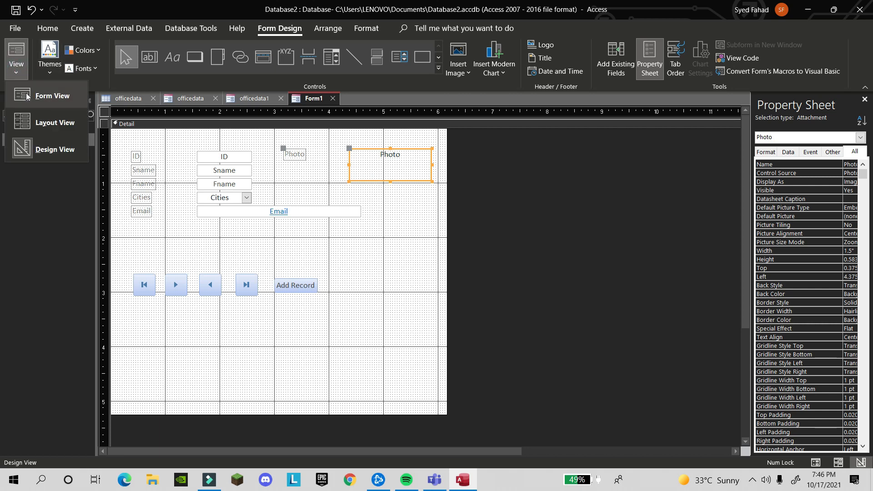
pyautogui.click(29, 96)
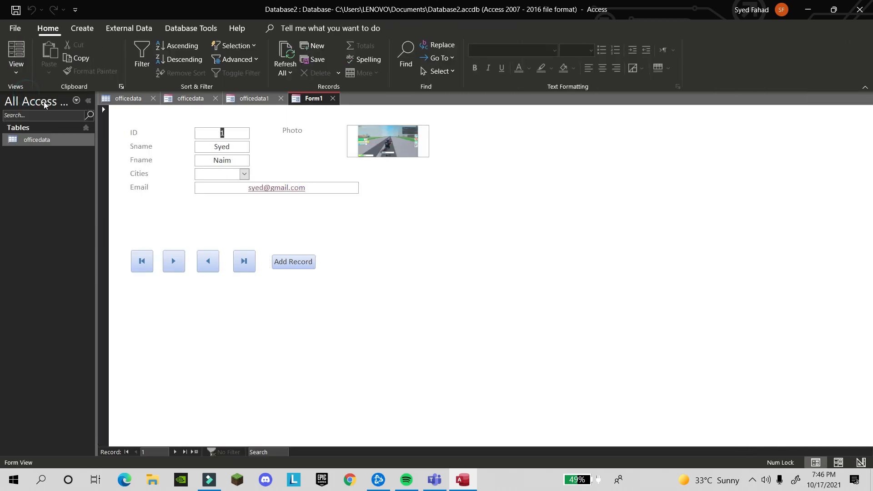
pyautogui.click(215, 260)
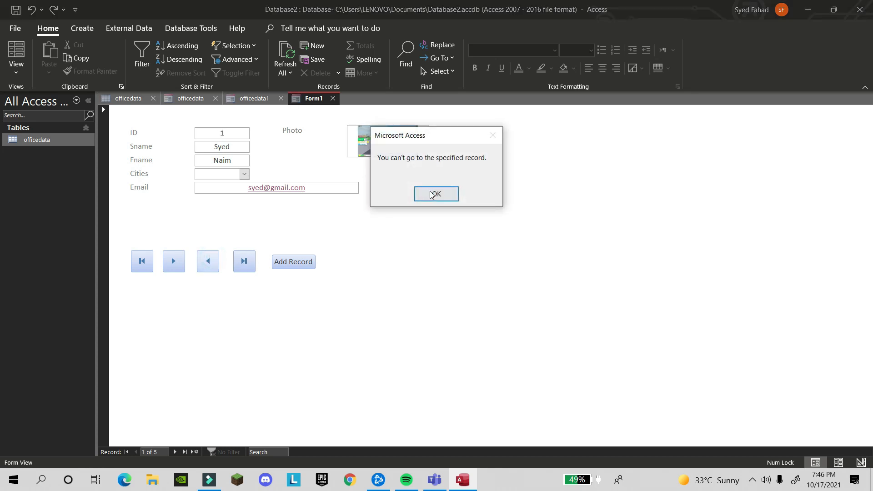
pyautogui.click(437, 193)
pyautogui.click(174, 257)
pyautogui.click(174, 257)
pyautogui.click(174, 260)
pyautogui.click(175, 261)
pyautogui.click(175, 261)
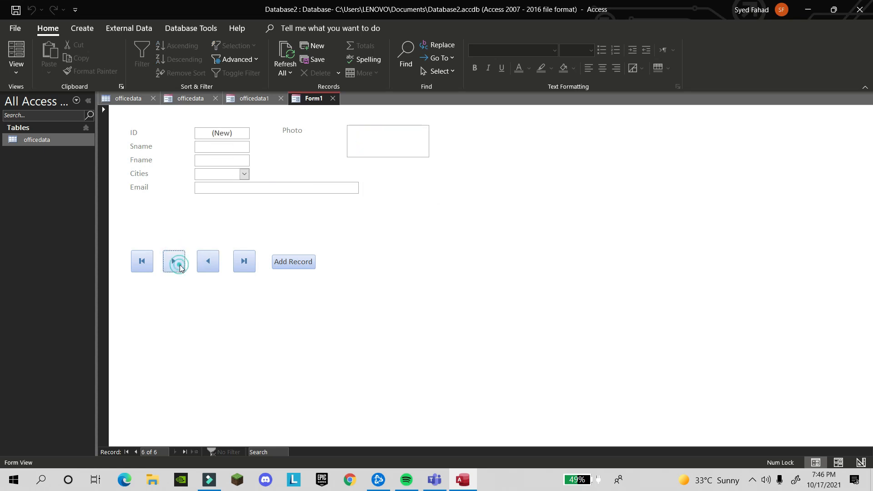
# Jump to the first record, then start a new blank record (6 of 6)
pyautogui.click(145, 266)
pyautogui.click(287, 262)
pyautogui.click(390, 146)
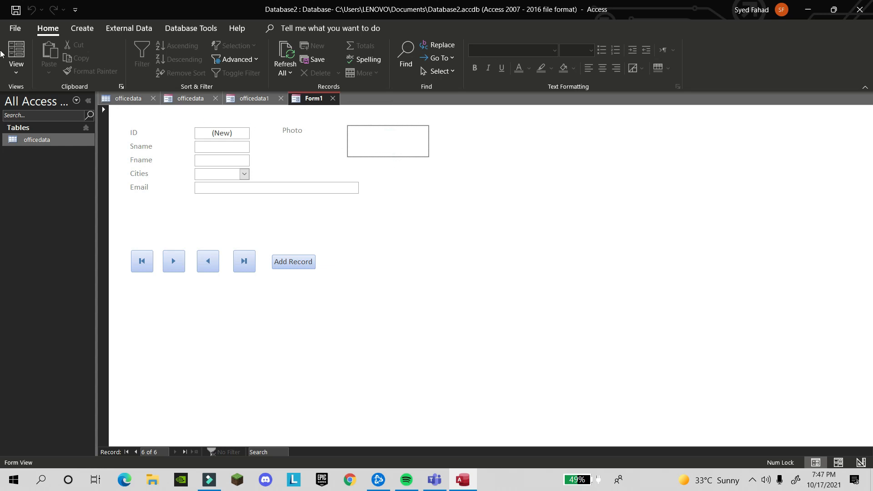
# In Layout View, enlarge the Photo attachment box by dragging its edges
pyautogui.click(16, 62)
pyautogui.click(55, 122)
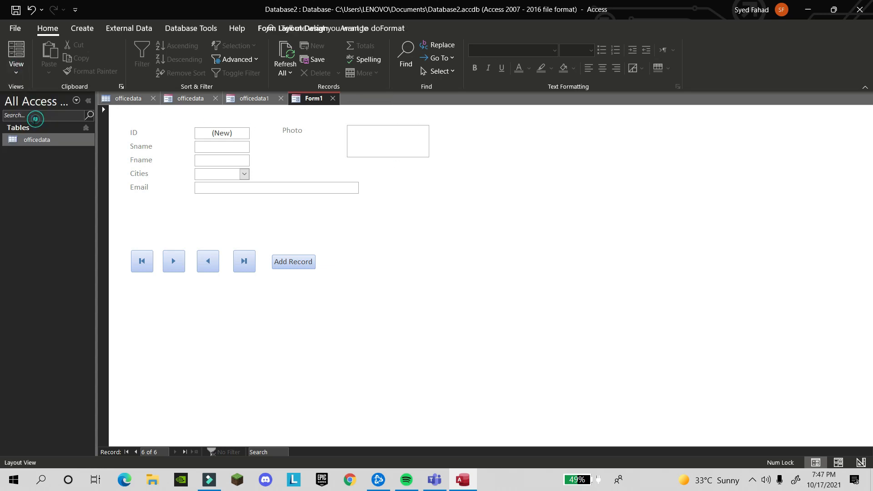
pyautogui.click(388, 146)
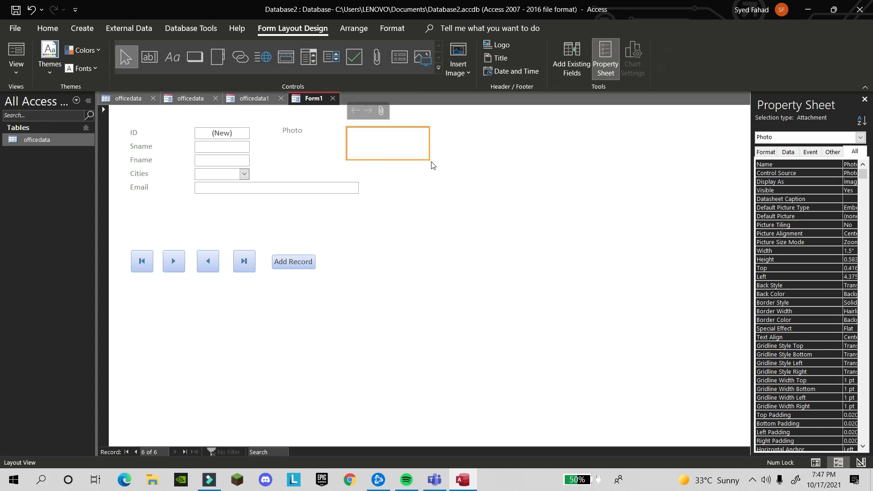
pyautogui.moveTo(429, 158); pyautogui.dragTo(487, 163)
pyautogui.moveTo(418, 127); pyautogui.dragTo(423, 111)
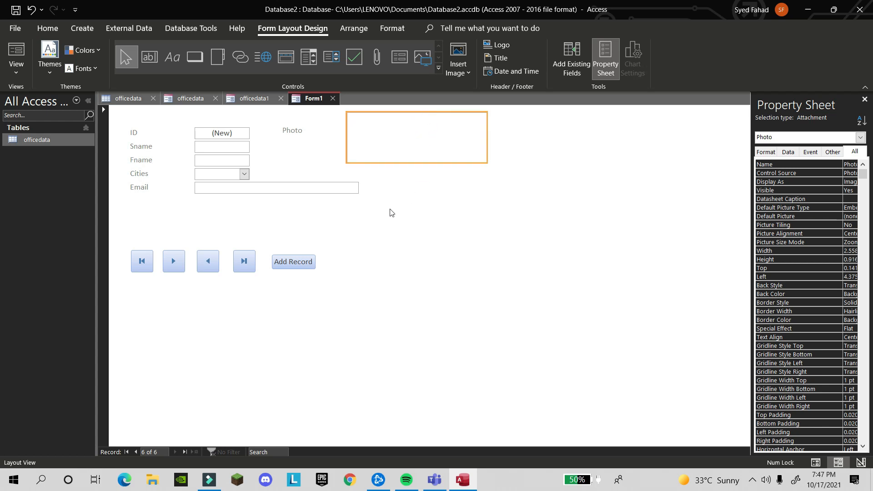
# Close Form1, saving its design under the name Form1
pyautogui.hotkey('ctrl', 'w')
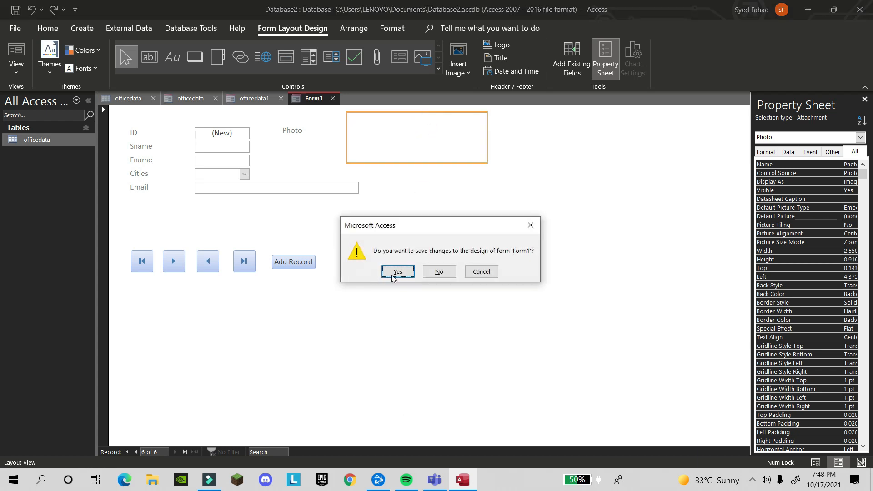
pyautogui.click(490, 276)
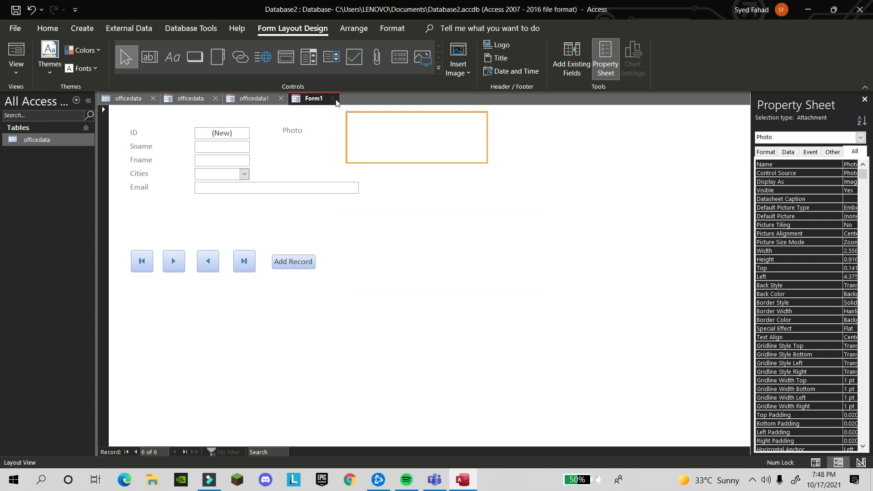
pyautogui.click(335, 100)
pyautogui.click(406, 272)
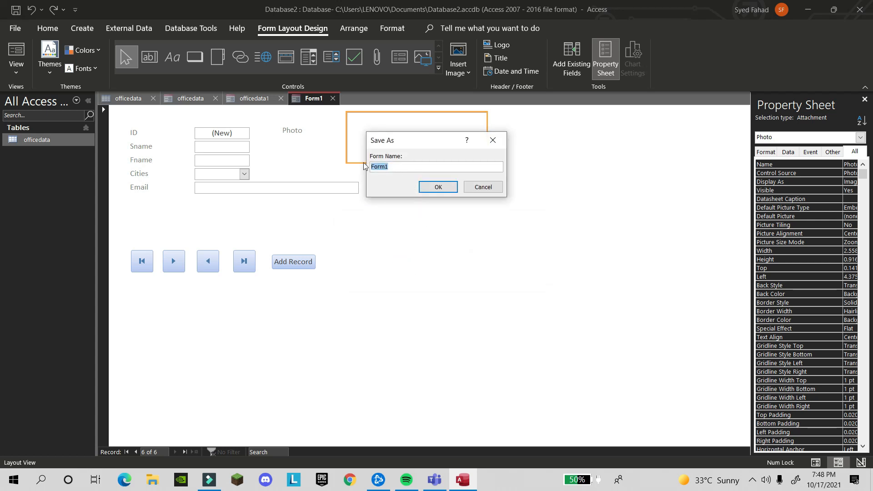
pyautogui.click(444, 189)
pyautogui.click(572, 250)
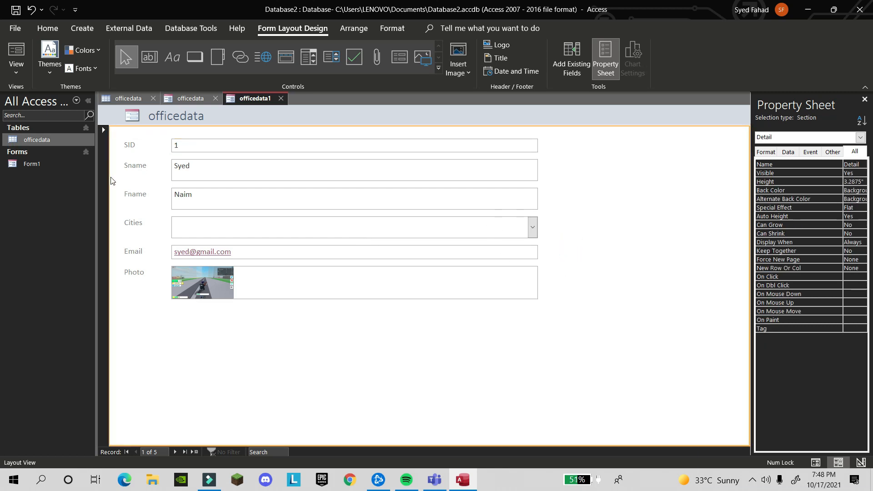
# Rename Form1 to Table-1 in the navigation pane and switch officedata1 to Form View
pyautogui.click(43, 163)
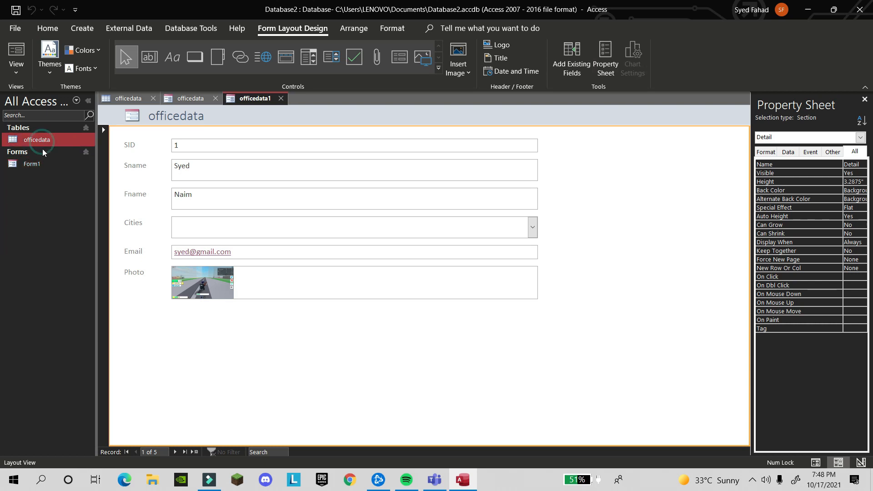
pyautogui.click(43, 163)
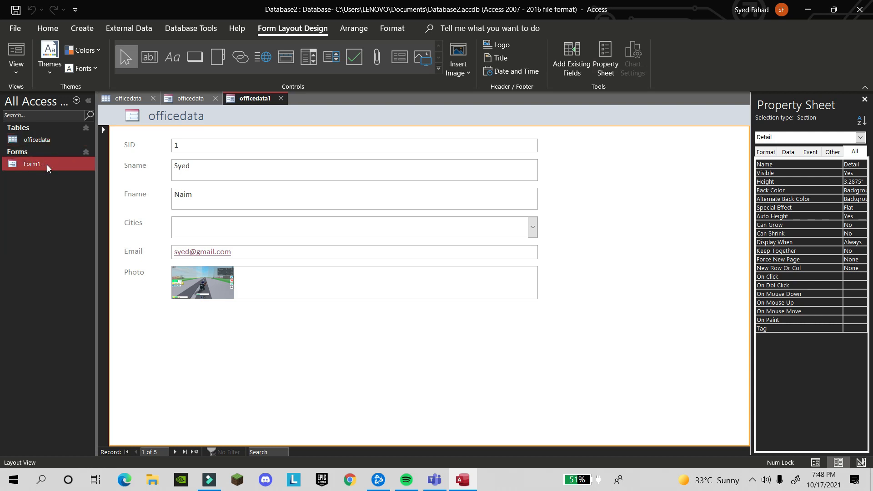
pyautogui.rightClick(51, 163)
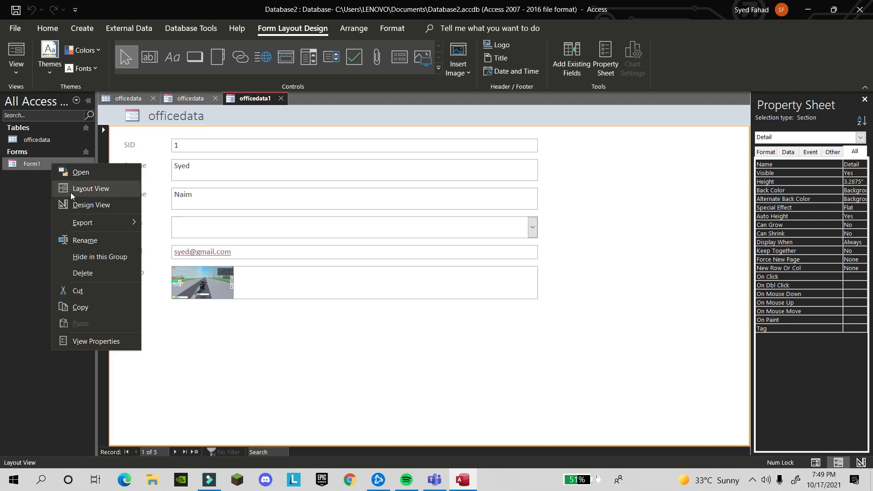
pyautogui.click(86, 240)
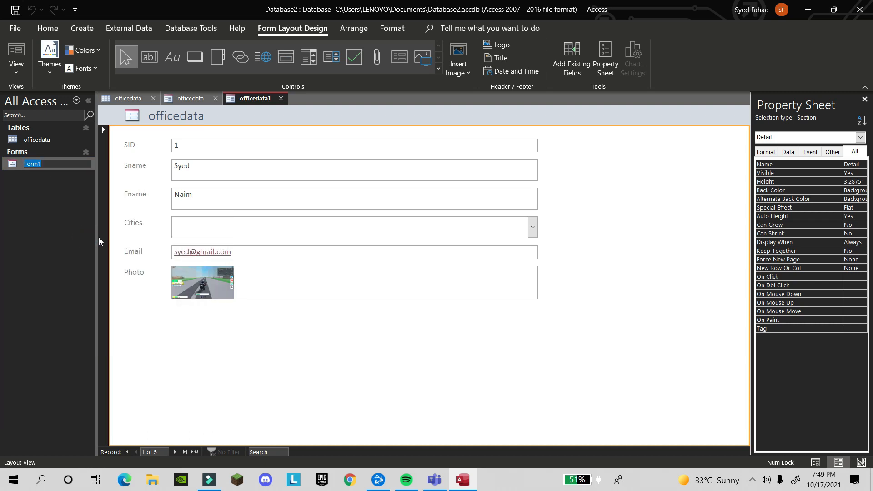
pyautogui.write('Ta')
pyautogui.press('Return')
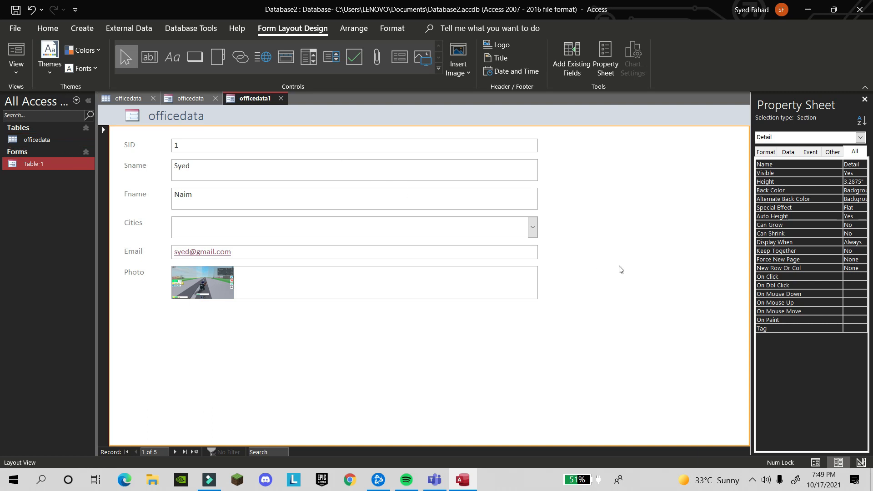
pyautogui.click(16, 64)
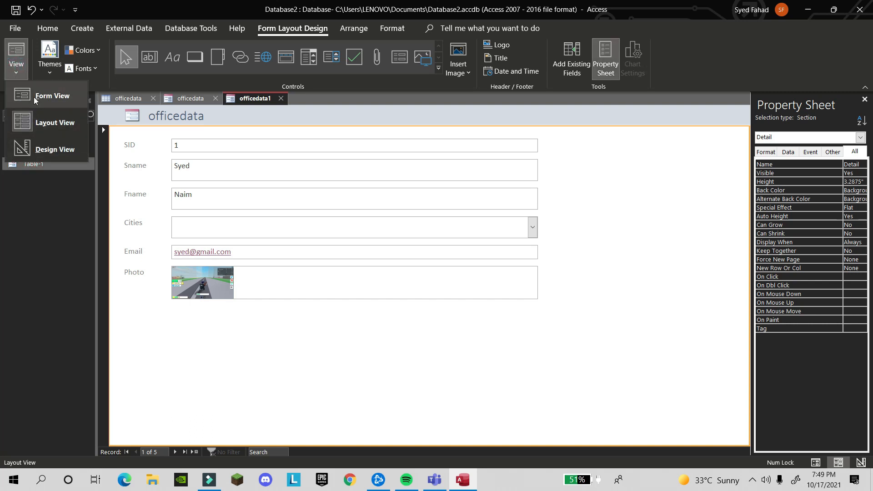
pyautogui.click(34, 97)
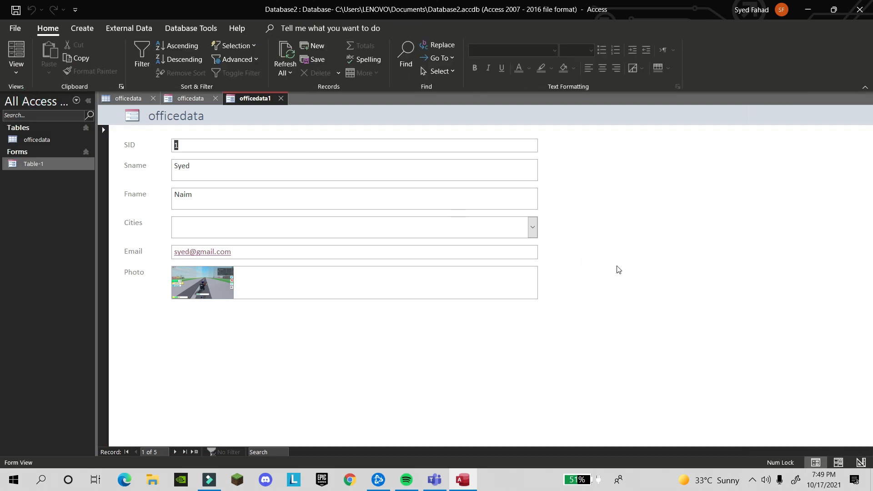
# Open Table-1 in Form View and jump to the last and first records
pyautogui.click(532, 228)
pyautogui.click(533, 230)
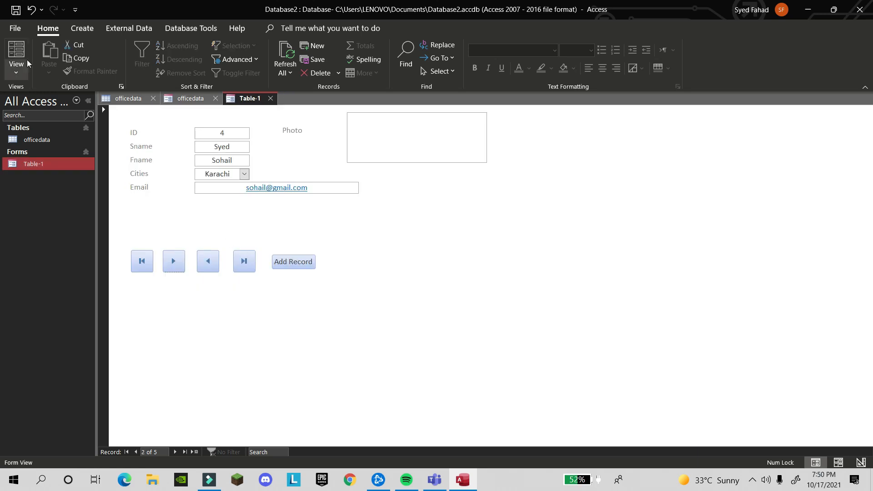
pyautogui.click(17, 59)
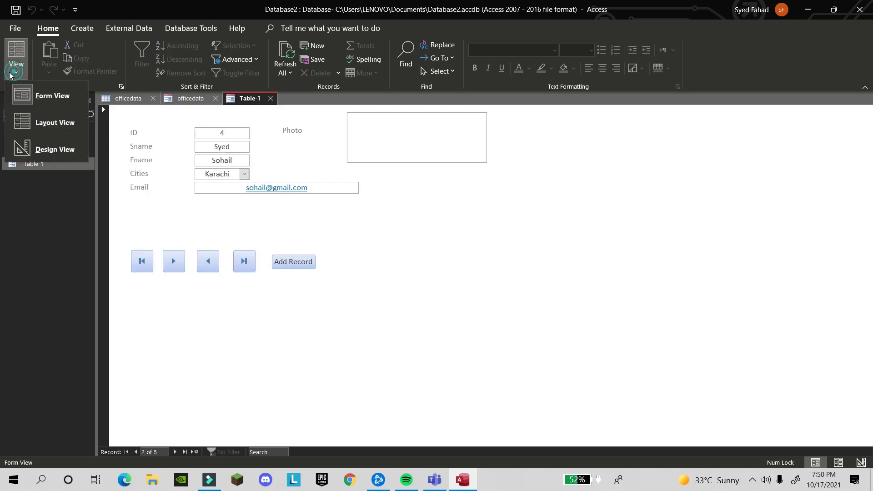
pyautogui.click(28, 87)
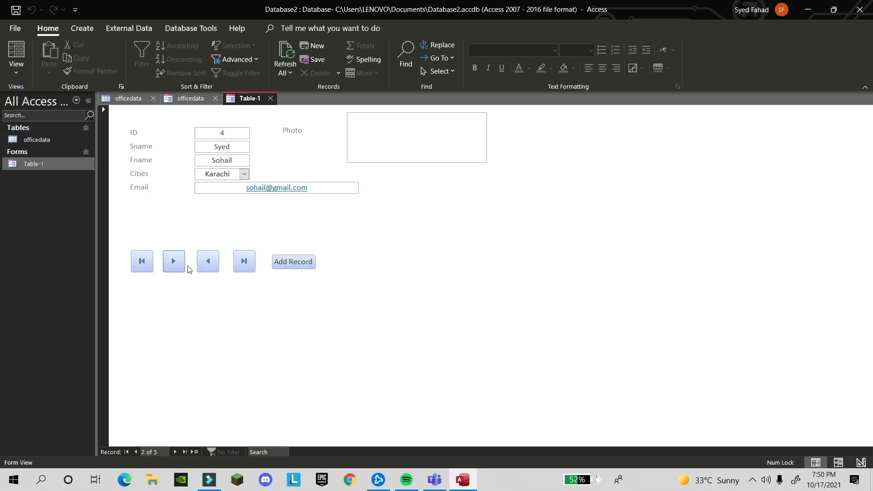
pyautogui.click(244, 263)
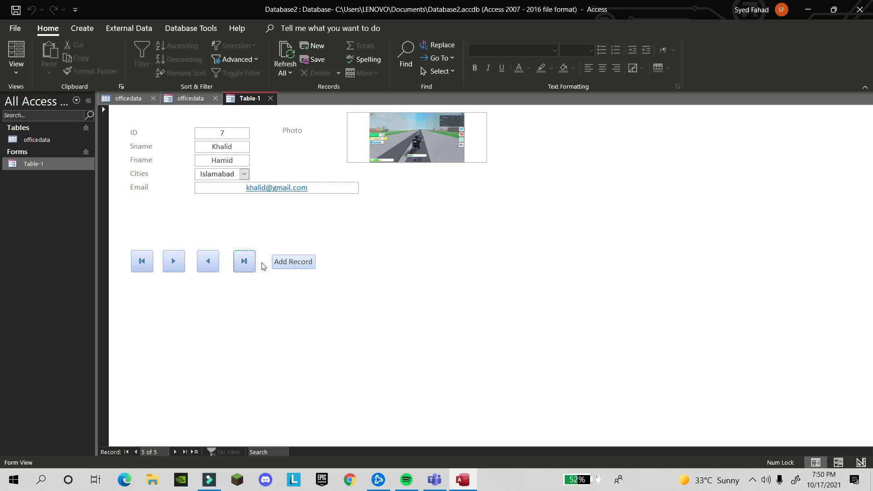
pyautogui.click(143, 258)
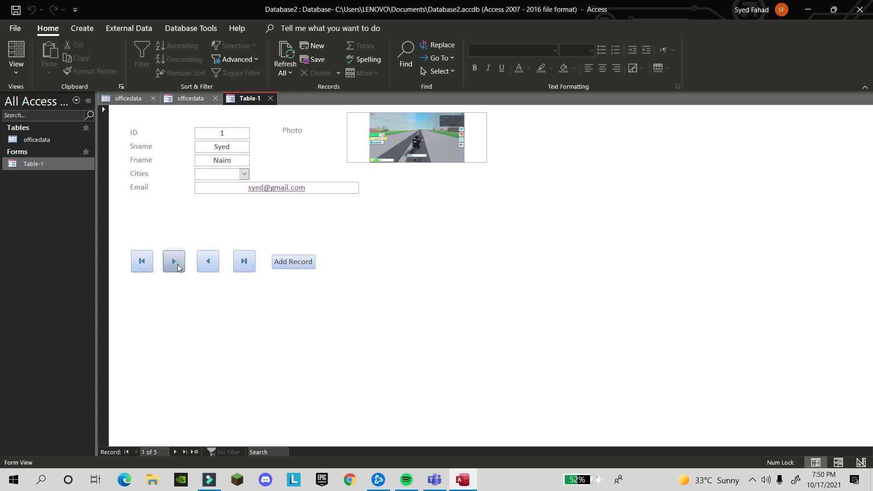
# Step through Next and Previous records, dismissing the error, ending on record 2 of 5
pyautogui.click(175, 263)
pyautogui.click(175, 264)
pyautogui.click(177, 265)
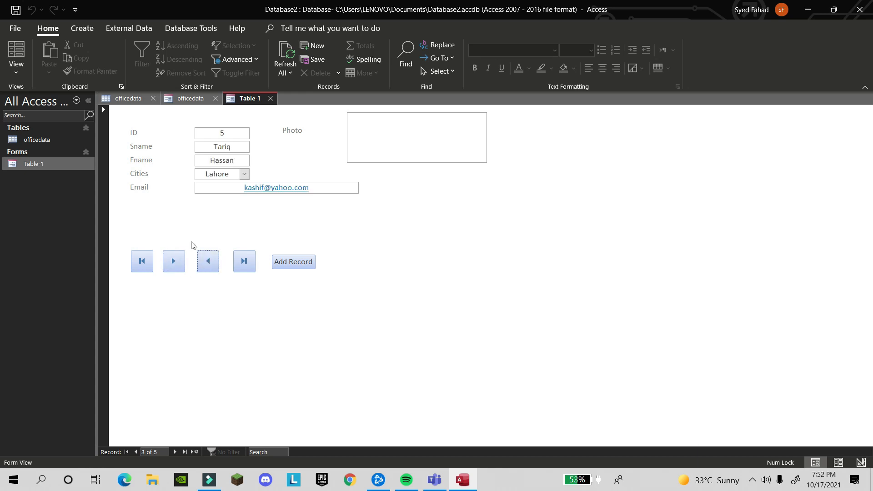
pyautogui.click(172, 268)
pyautogui.click(207, 264)
pyautogui.click(207, 264)
pyautogui.click(207, 263)
pyautogui.click(206, 264)
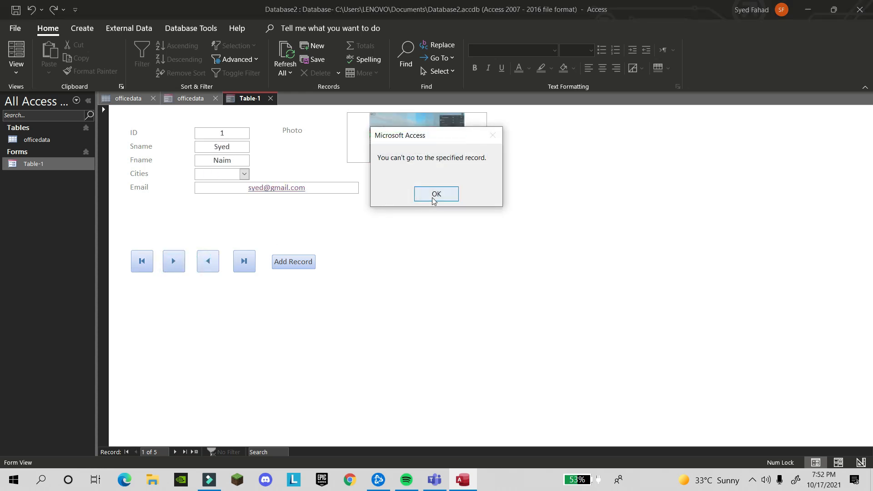
pyautogui.click(436, 196)
pyautogui.click(176, 261)
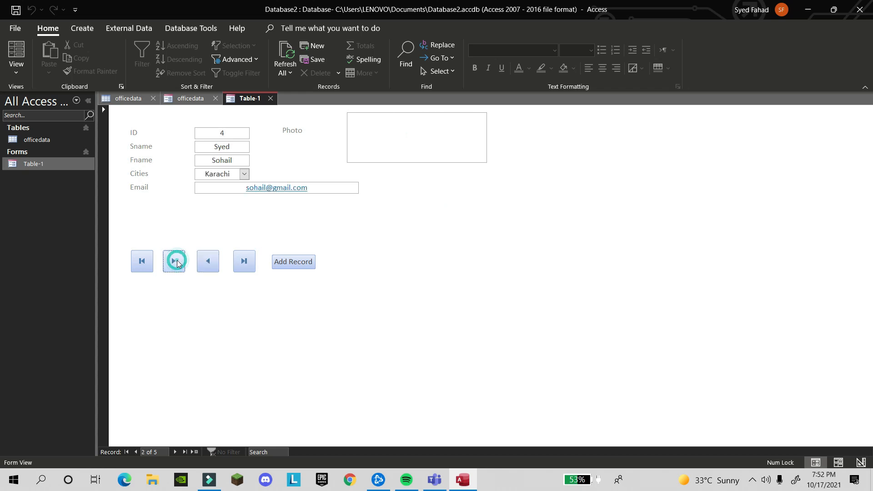
# Attach the first JPG from the Pictures\MARVEL folder to record 2's Photo field
pyautogui.doubleClick(377, 152)
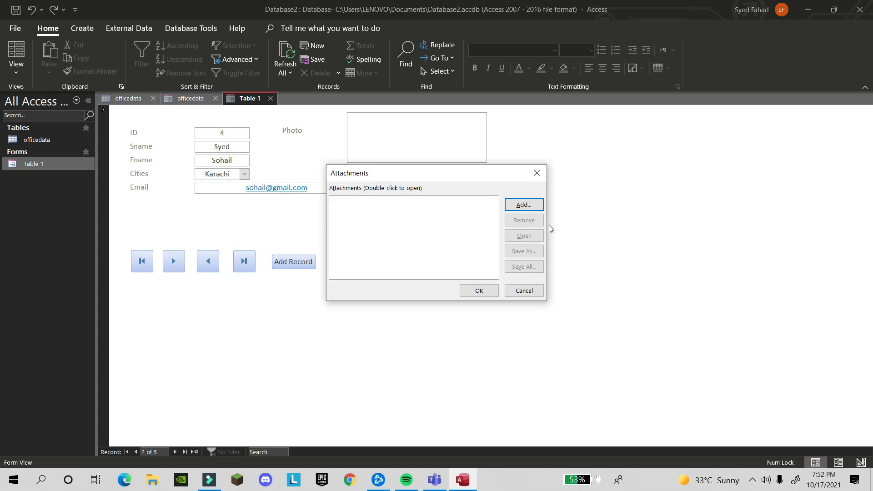
pyautogui.click(523, 205)
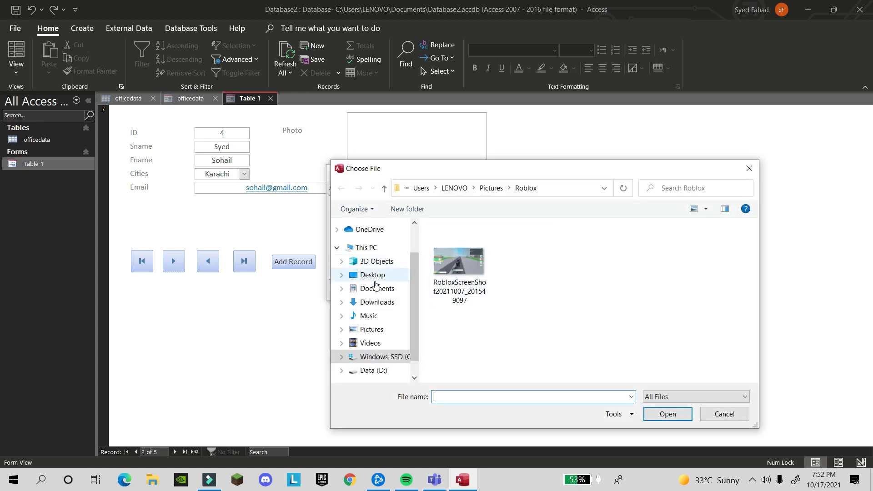
pyautogui.click(384, 189)
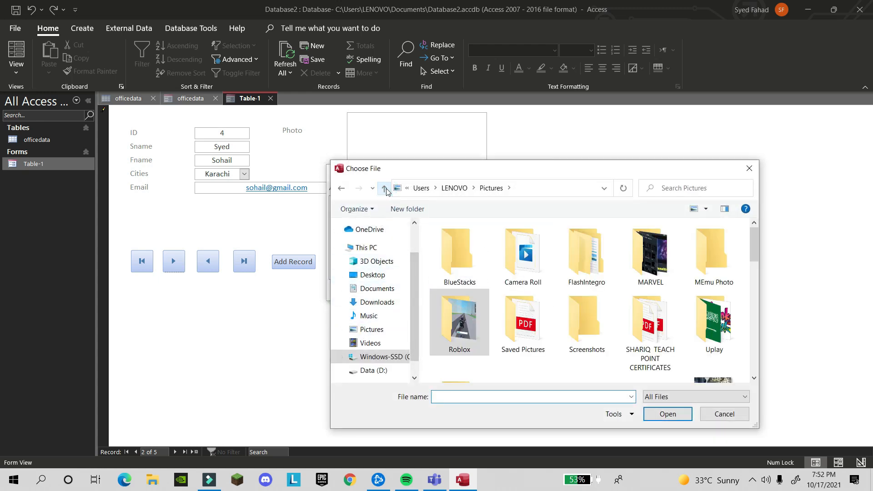
pyautogui.doubleClick(643, 273)
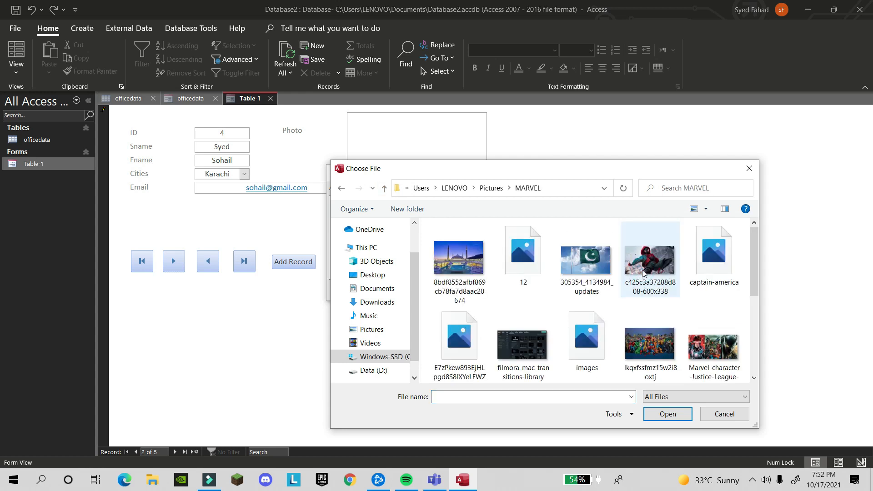
pyautogui.doubleClick(474, 272)
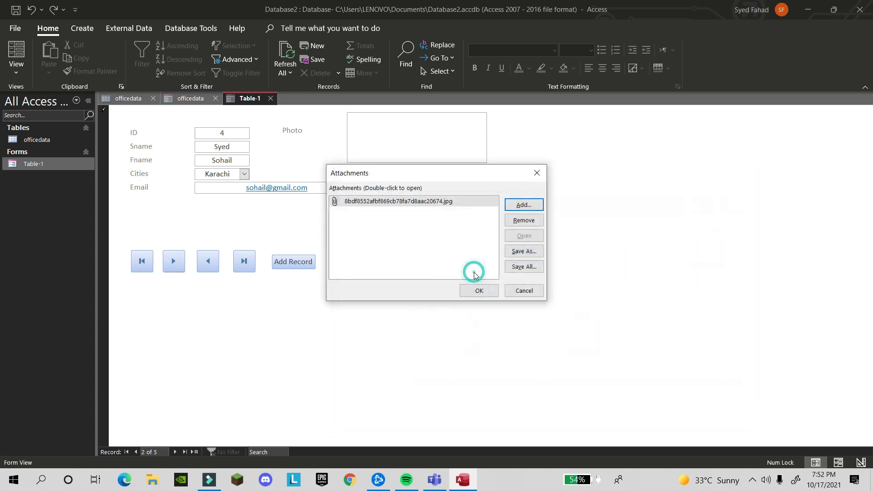
pyautogui.click(491, 291)
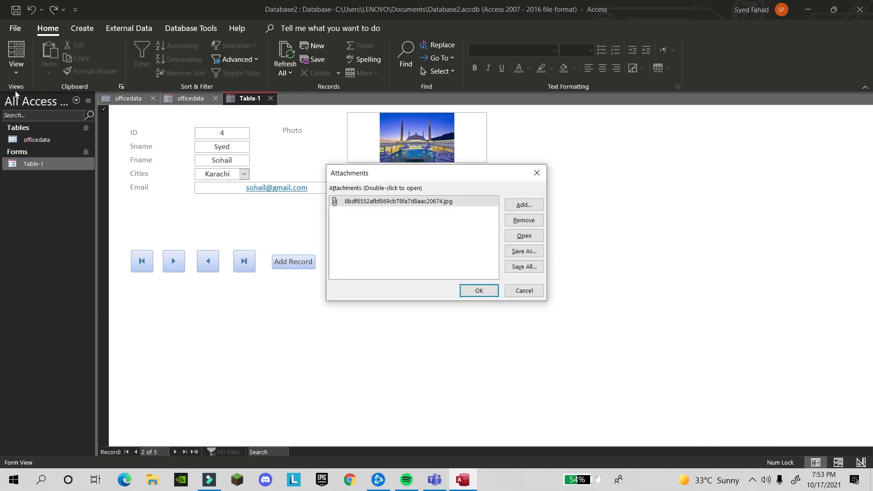
pyautogui.click(537, 173)
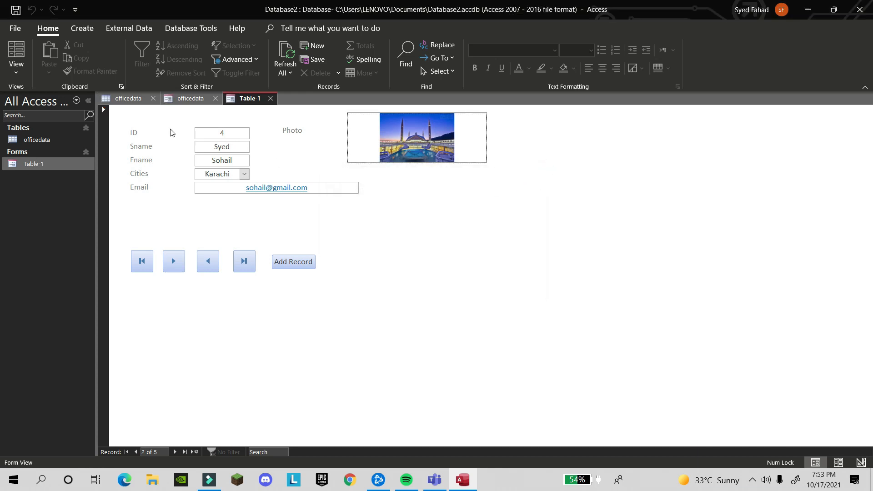
pyautogui.click(21, 66)
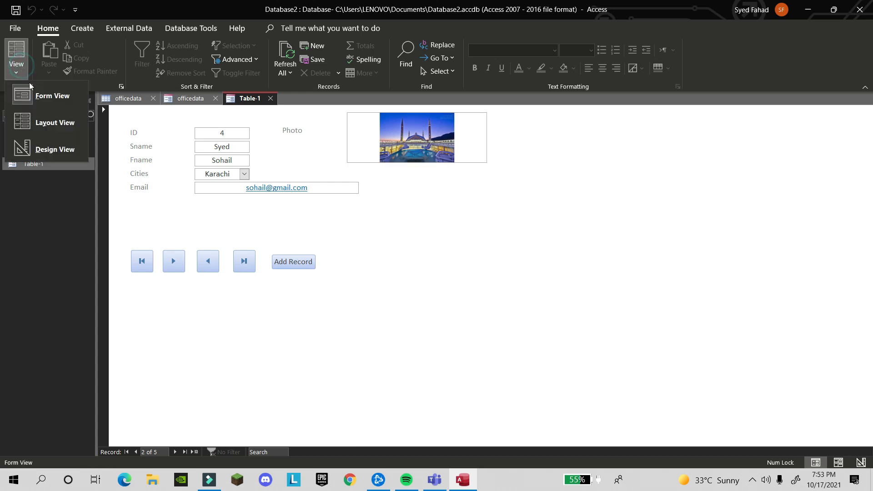
# Switch Table-1 to Layout View and apply the Wisp theme with Orange Red colours
pyautogui.click(37, 119)
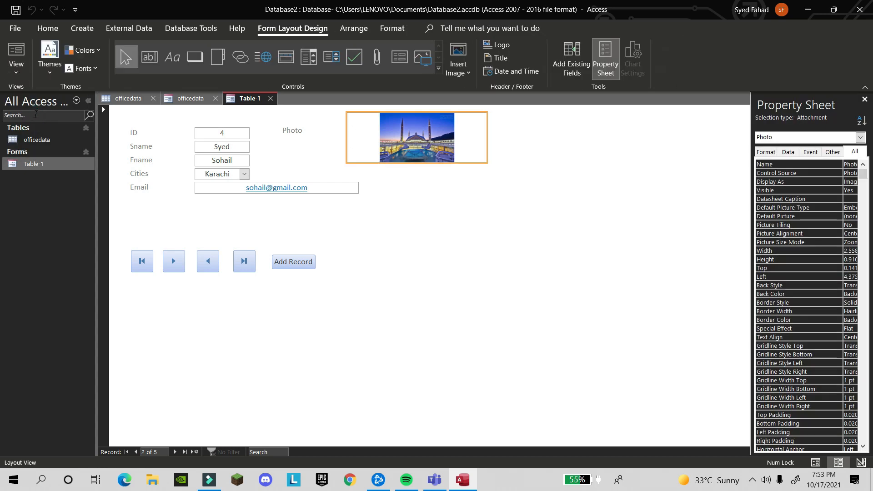
pyautogui.click(46, 72)
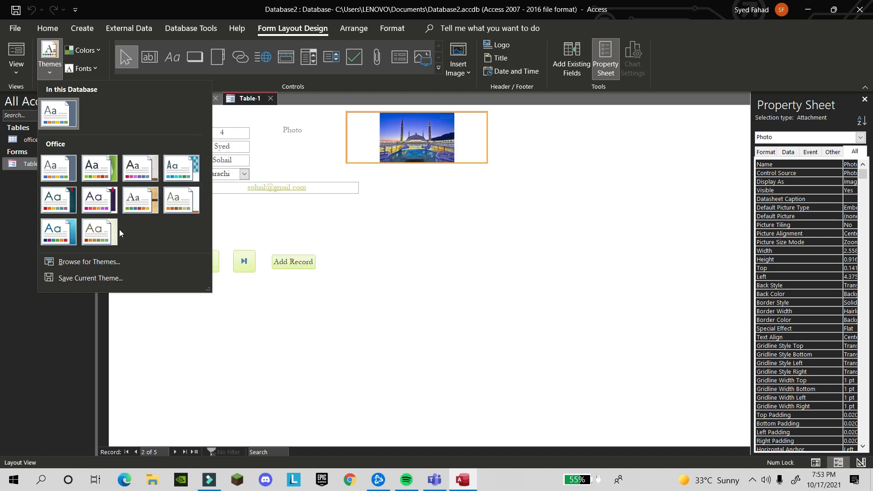
pyautogui.click(99, 242)
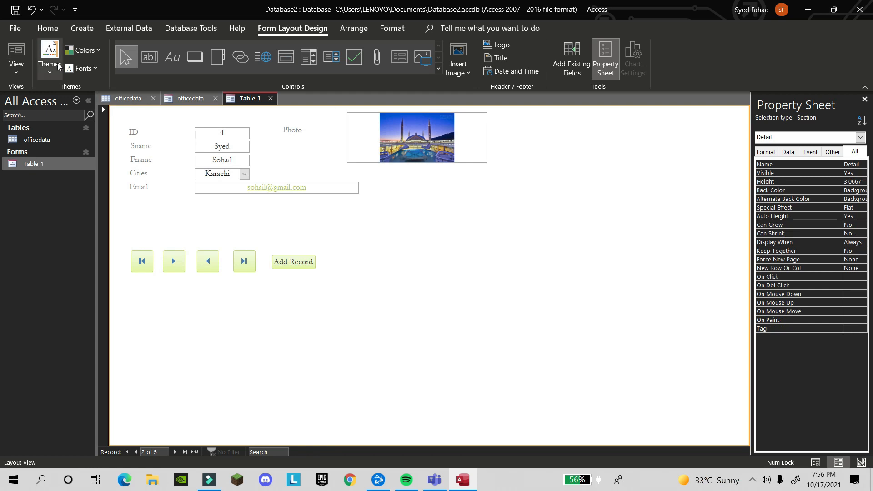
pyautogui.click(93, 52)
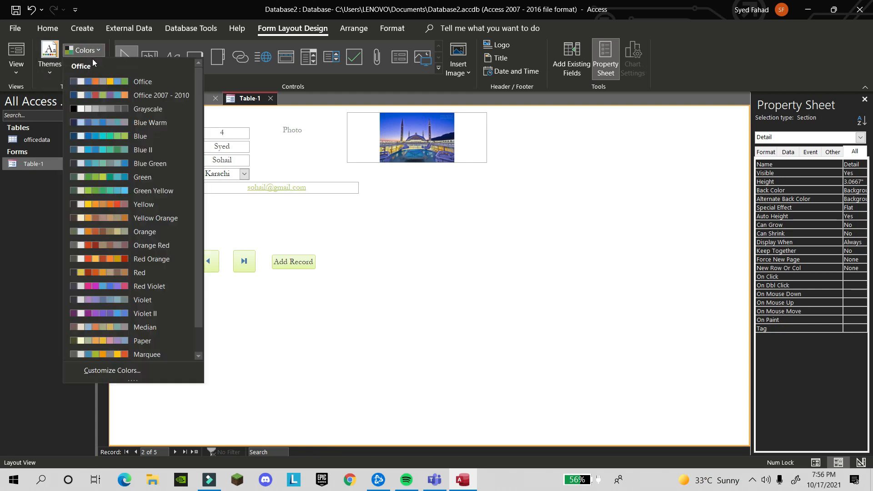
pyautogui.click(108, 245)
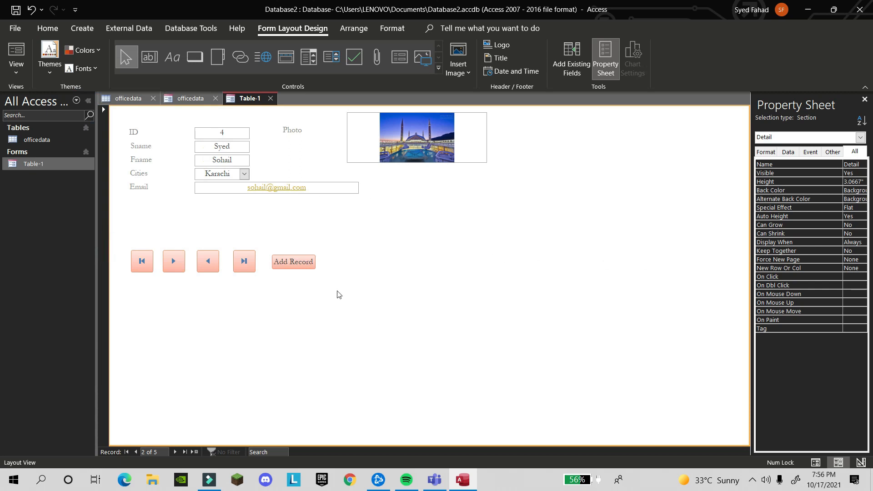
pyautogui.click(83, 38)
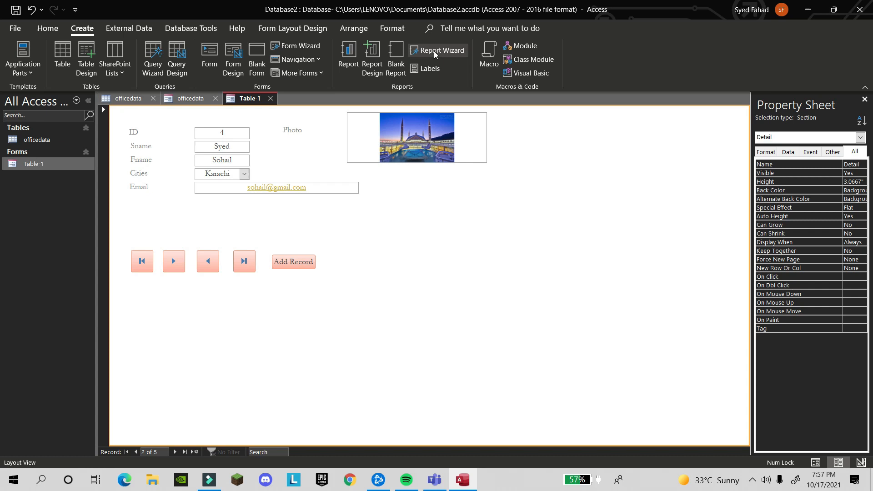
pyautogui.click(347, 67)
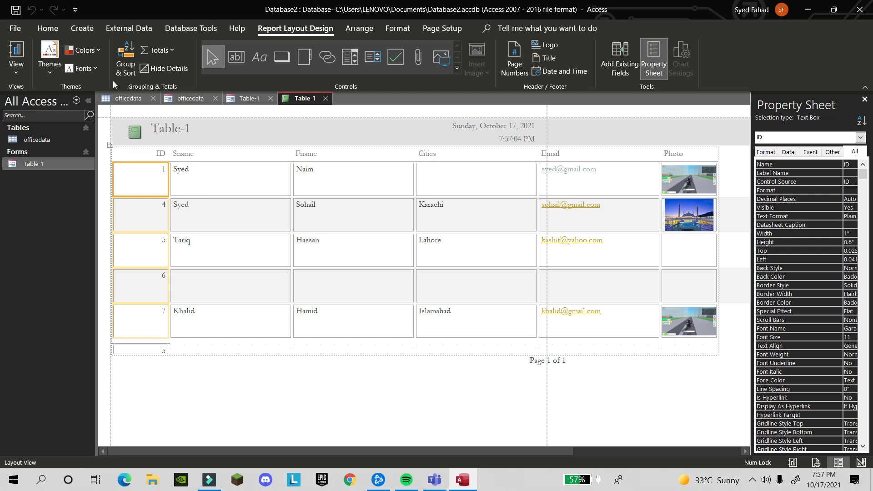
pyautogui.click(327, 98)
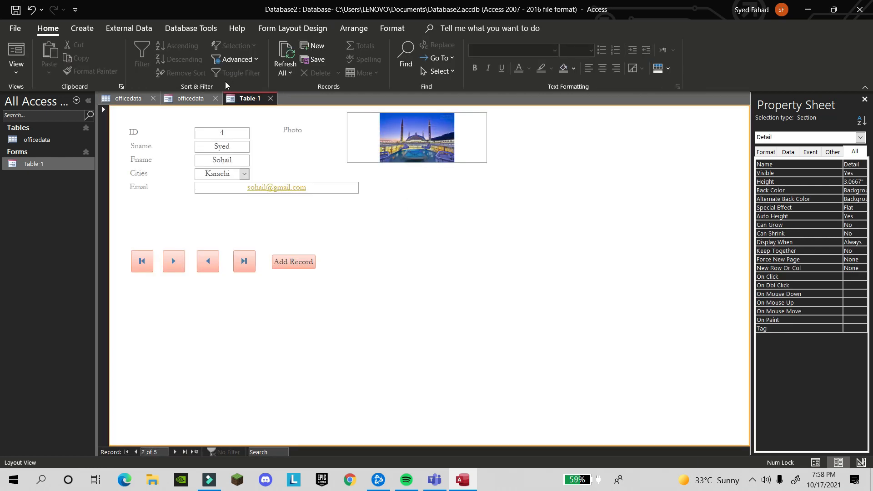
pyautogui.click(78, 28)
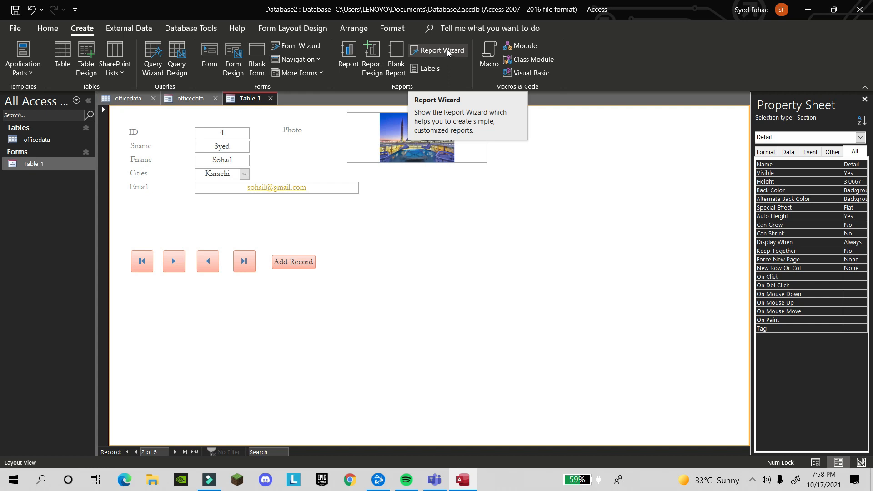
# Start the Report Wizard with the officedata table as its source
pyautogui.click(448, 53)
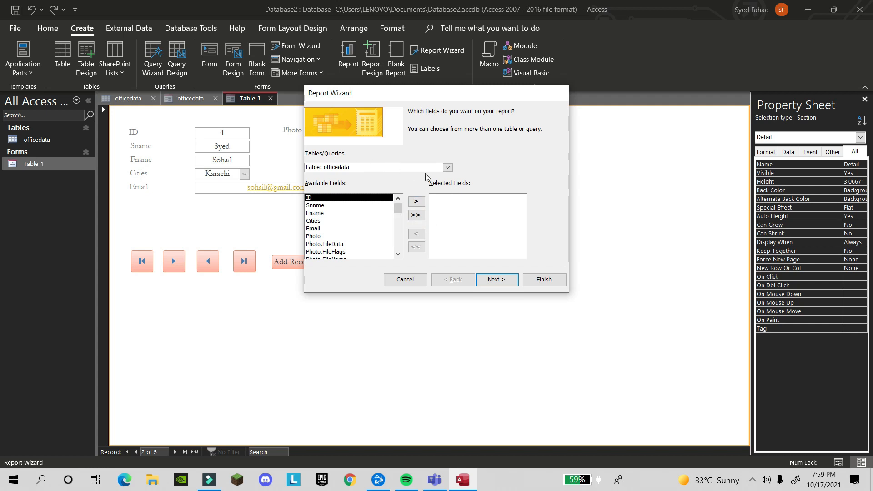
pyautogui.click(448, 168)
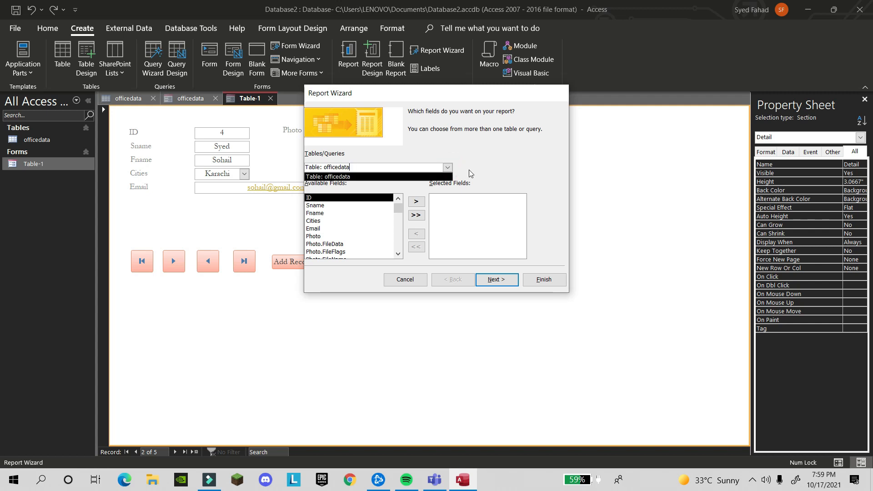
pyautogui.click(468, 172)
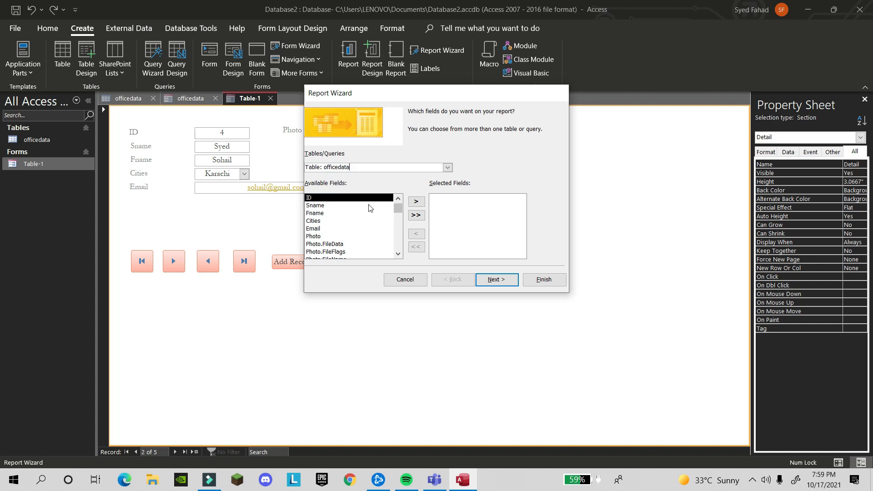
# Add ID, Sname, Fname, Cities, Email and Photo, then remove Photo.FileFlags and Photo.FileData
pyautogui.click(416, 202)
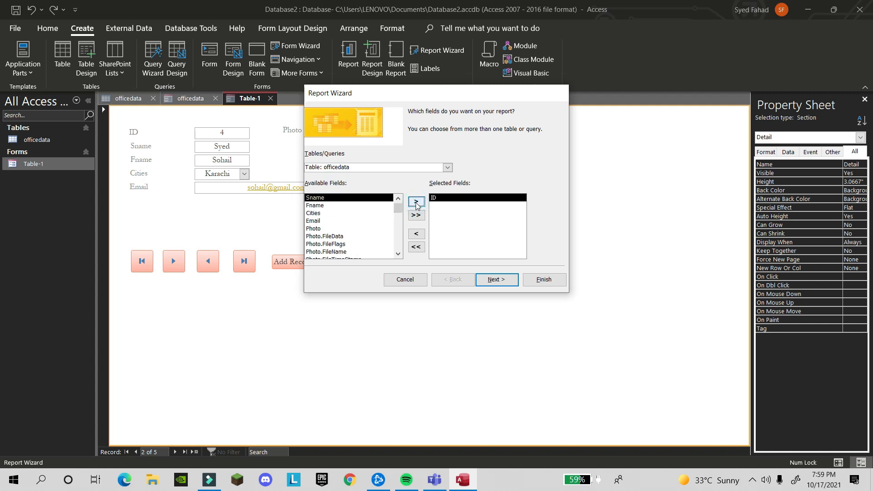
pyautogui.click(416, 202)
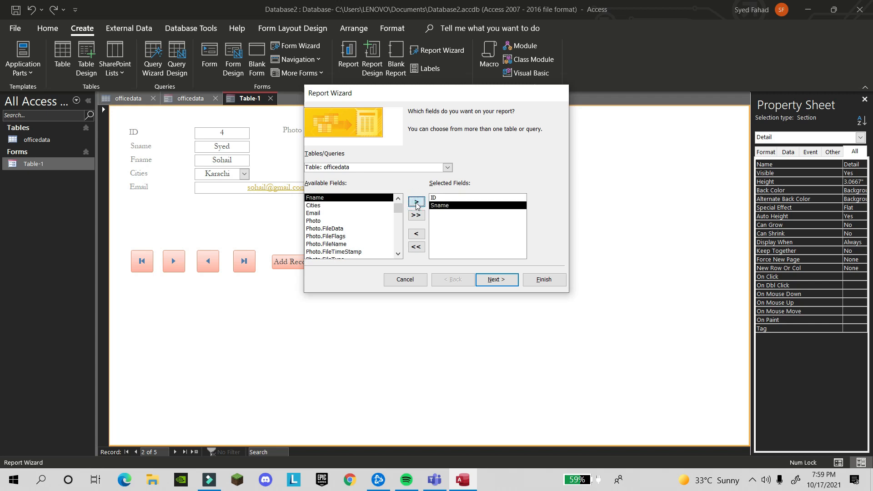
pyautogui.click(417, 203)
pyautogui.click(417, 203)
pyautogui.click(416, 202)
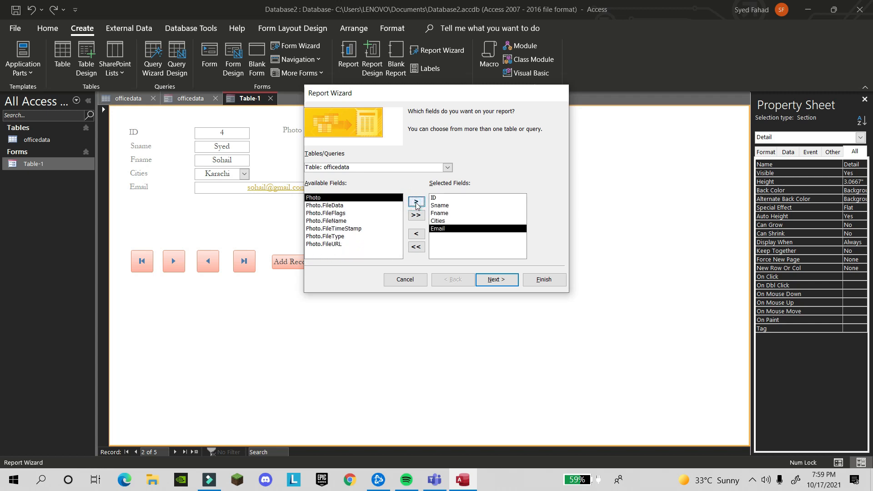
pyautogui.click(416, 202)
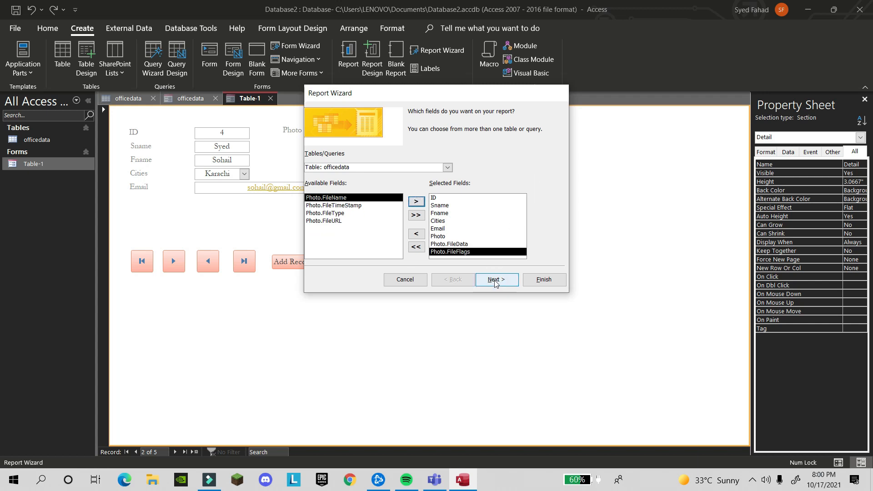
pyautogui.click(491, 252)
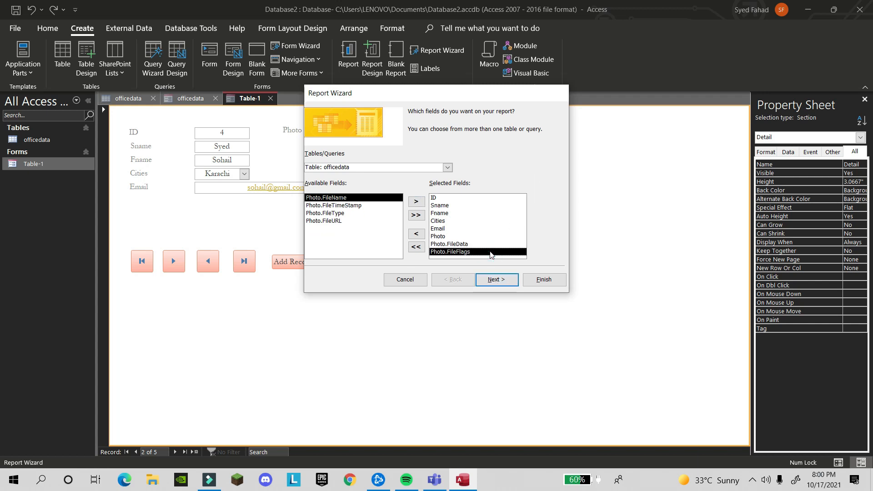
pyautogui.click(417, 233)
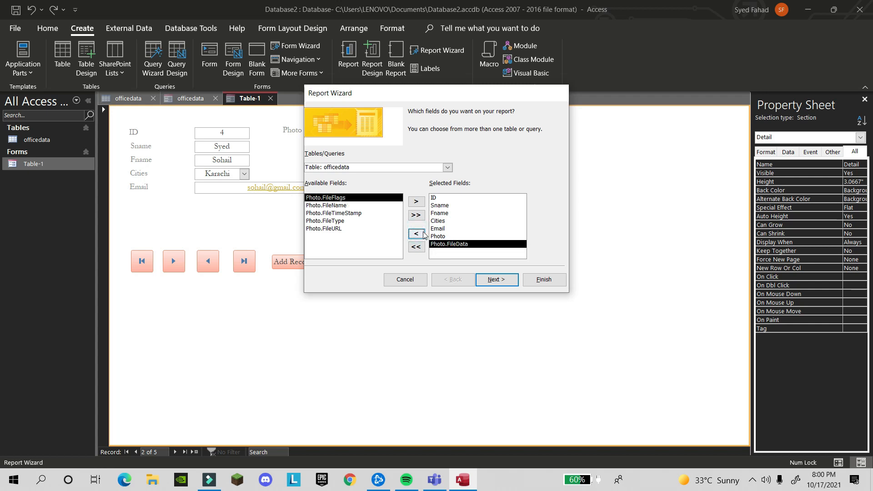
pyautogui.click(421, 235)
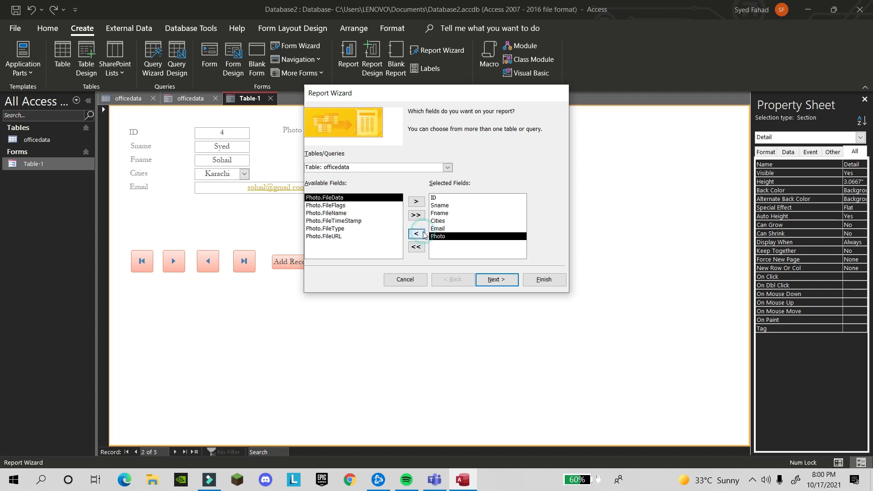
# Group the report's records by the Cities field
pyautogui.click(493, 277)
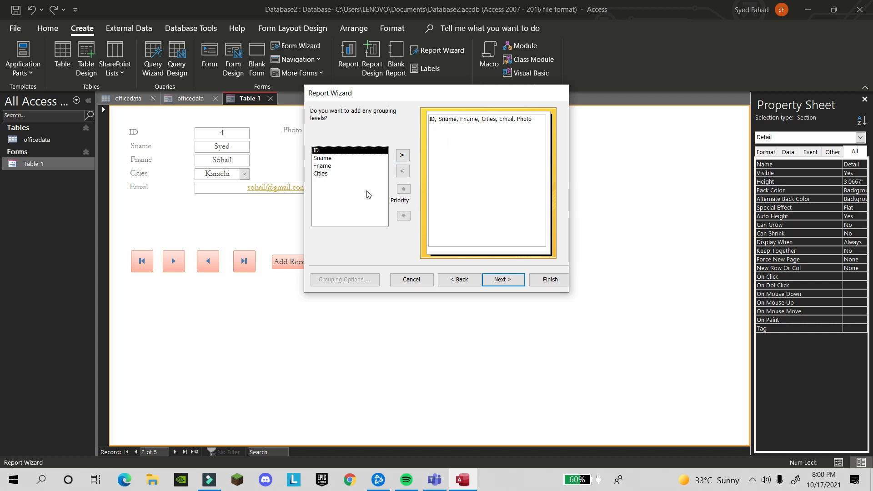
pyautogui.click(337, 160)
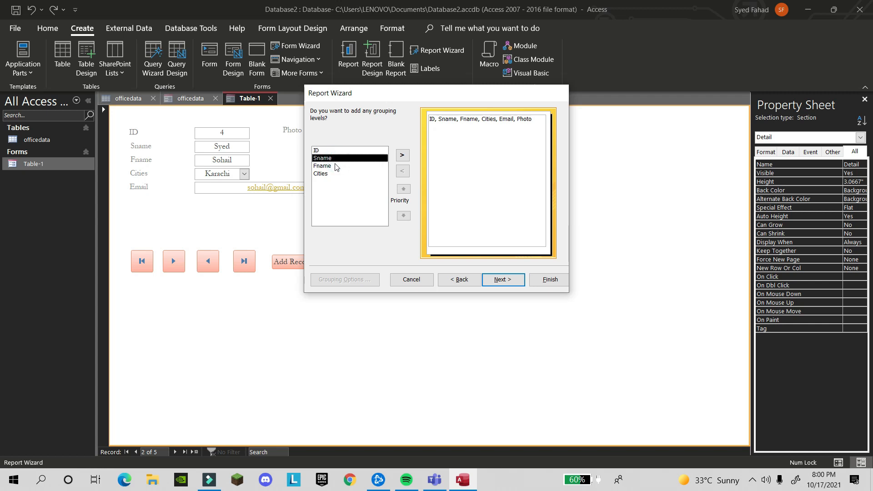
pyautogui.click(337, 166)
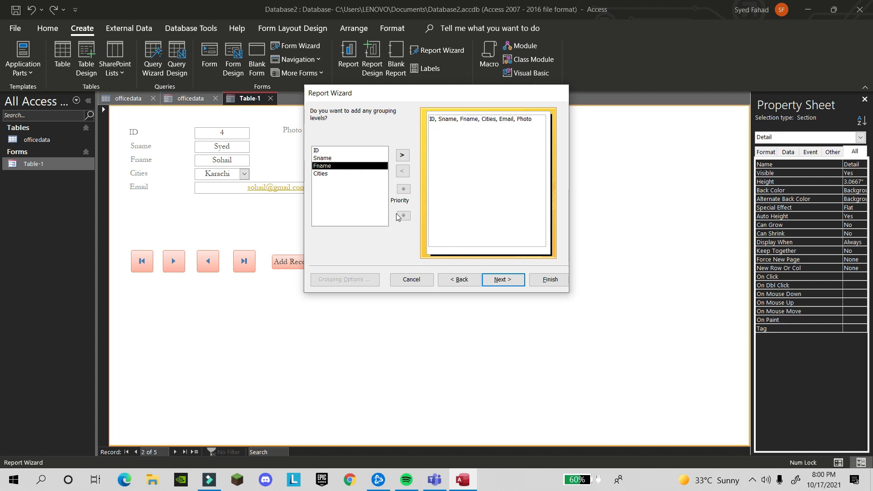
pyautogui.click(352, 150)
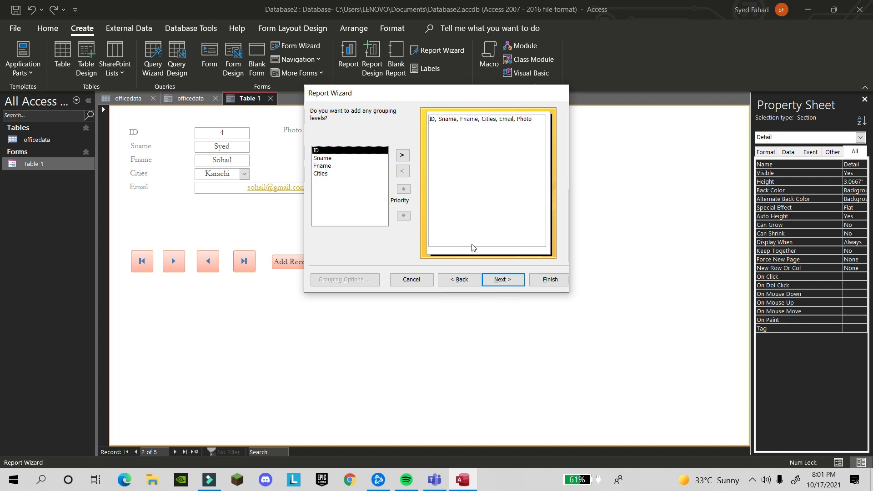
pyautogui.click(321, 159)
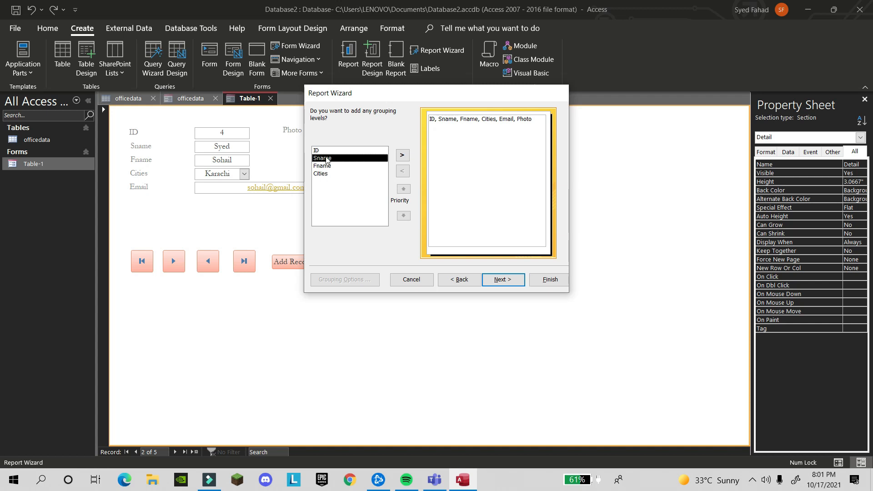
pyautogui.click(331, 174)
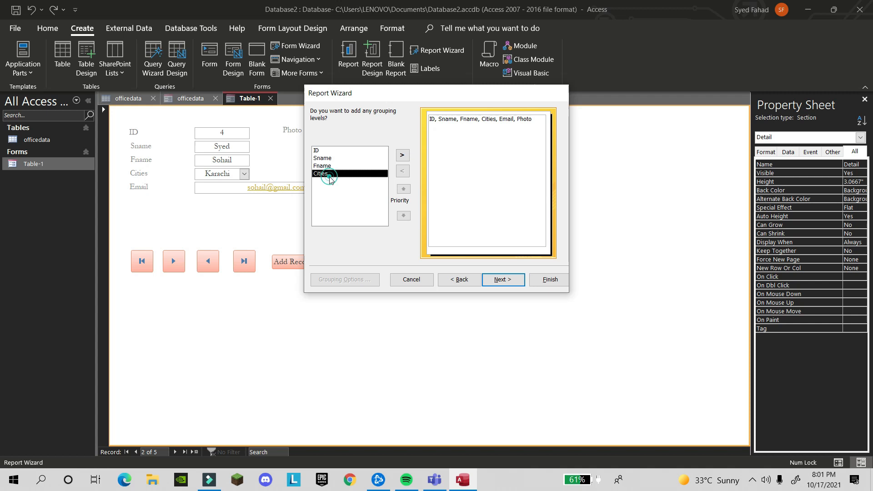
pyautogui.click(331, 150)
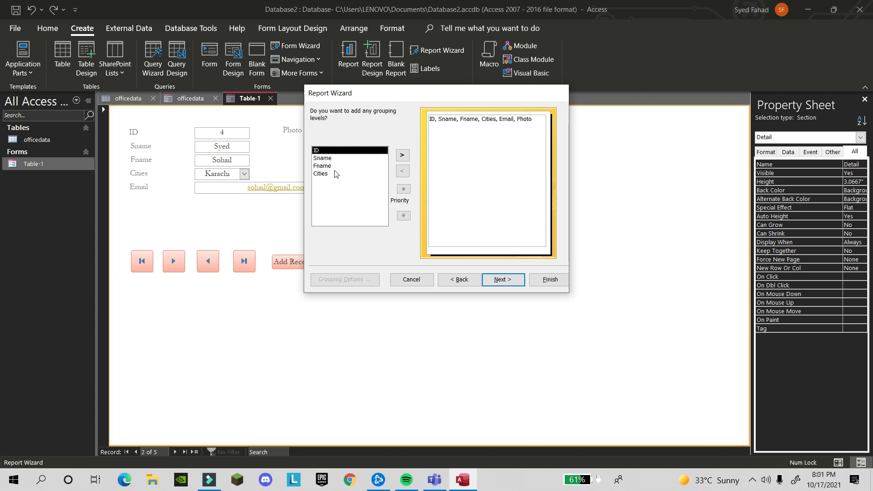
pyautogui.click(335, 173)
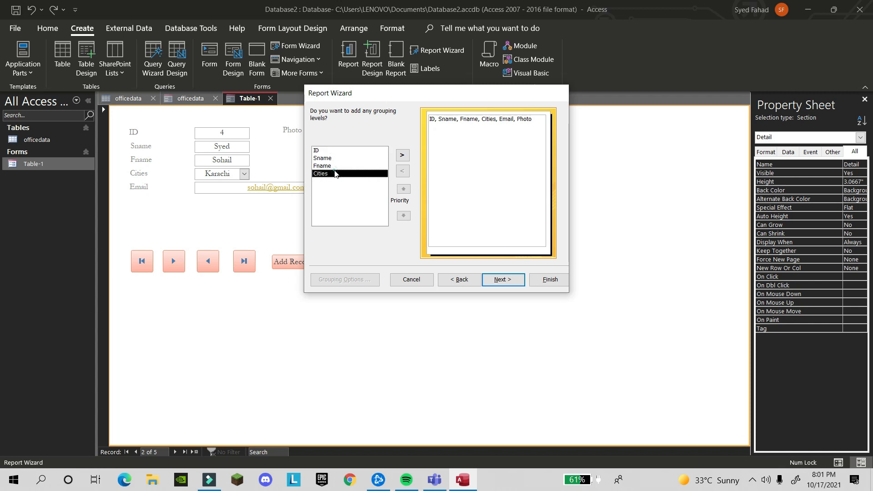
pyautogui.click(510, 280)
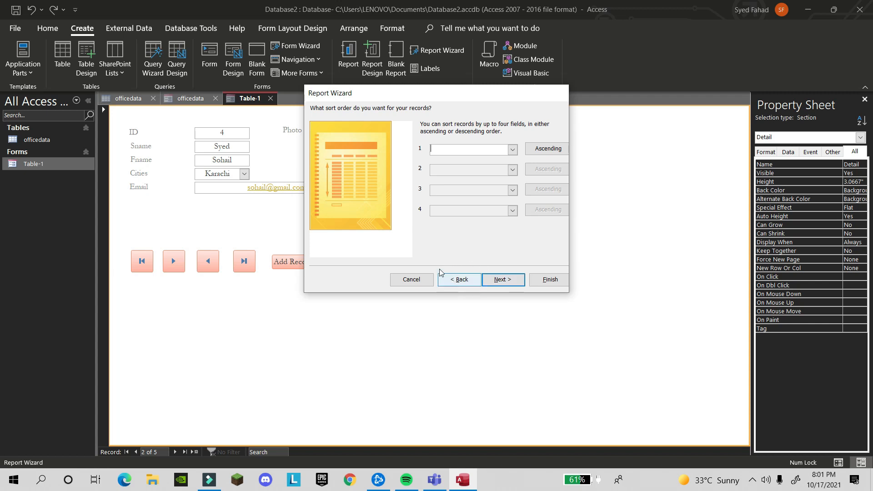
# Sort the detail records by Sname in ascending order
pyautogui.click(511, 150)
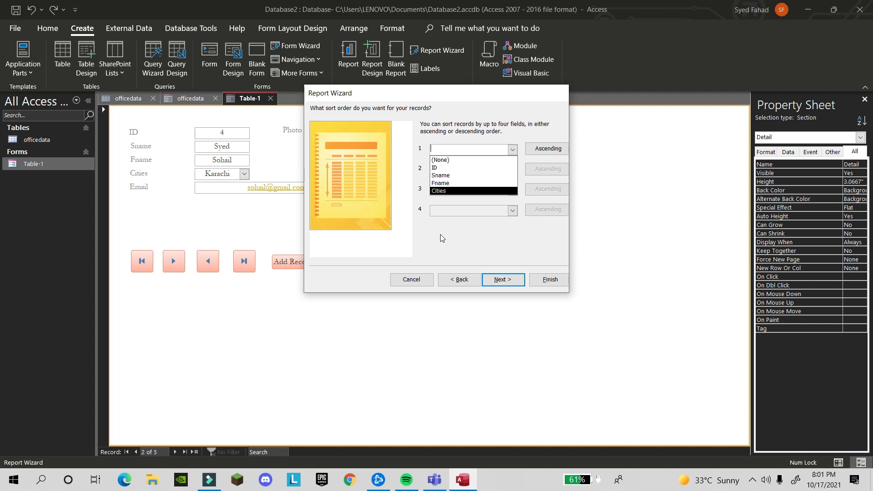
pyautogui.click(475, 282)
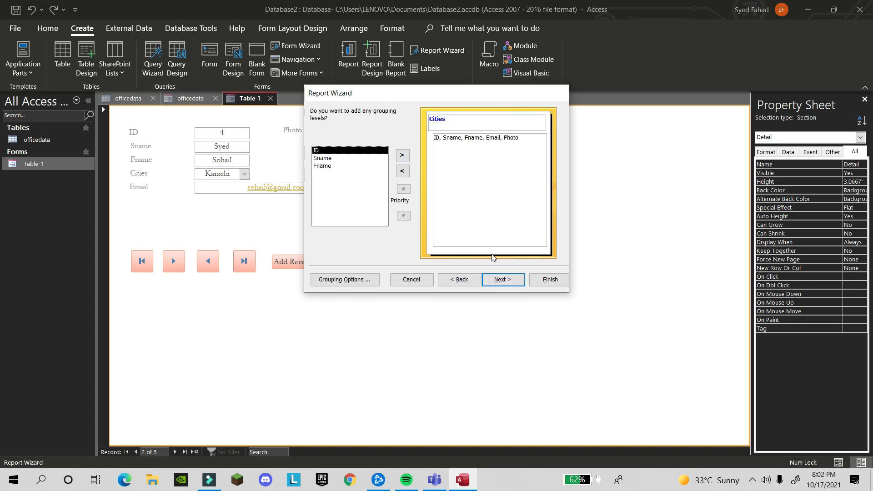
pyautogui.click(498, 281)
pyautogui.click(459, 279)
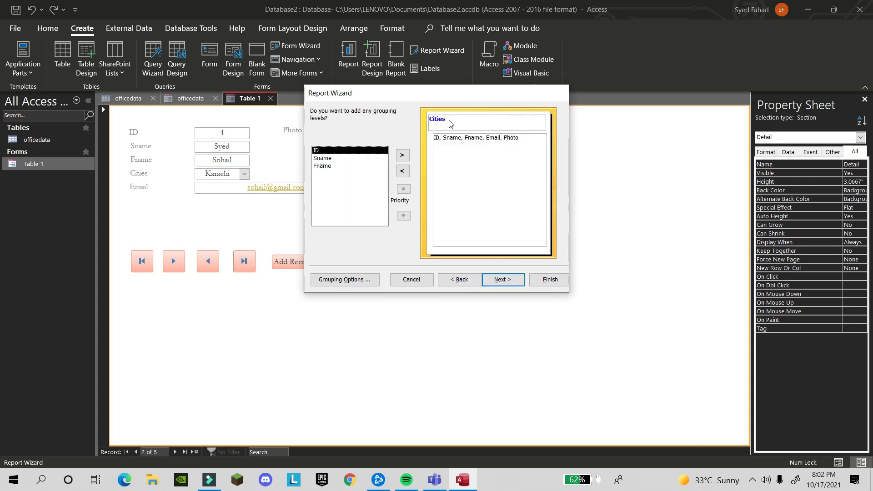
pyautogui.click(501, 280)
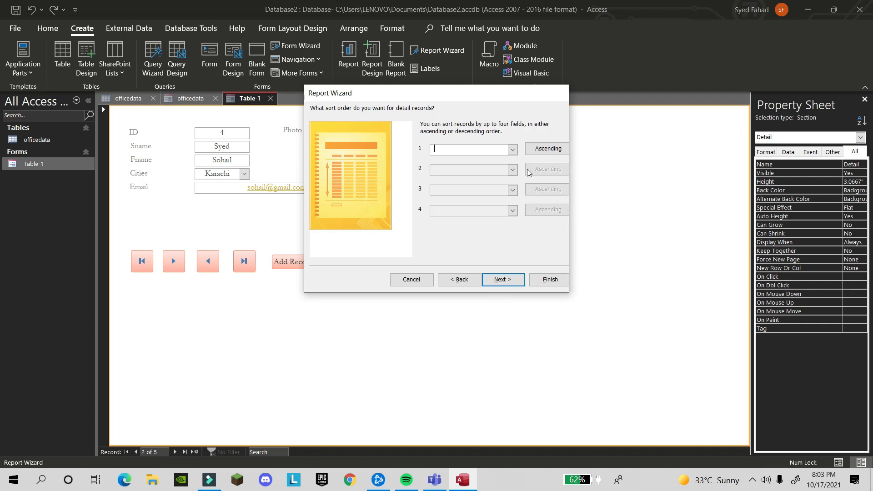
pyautogui.click(512, 150)
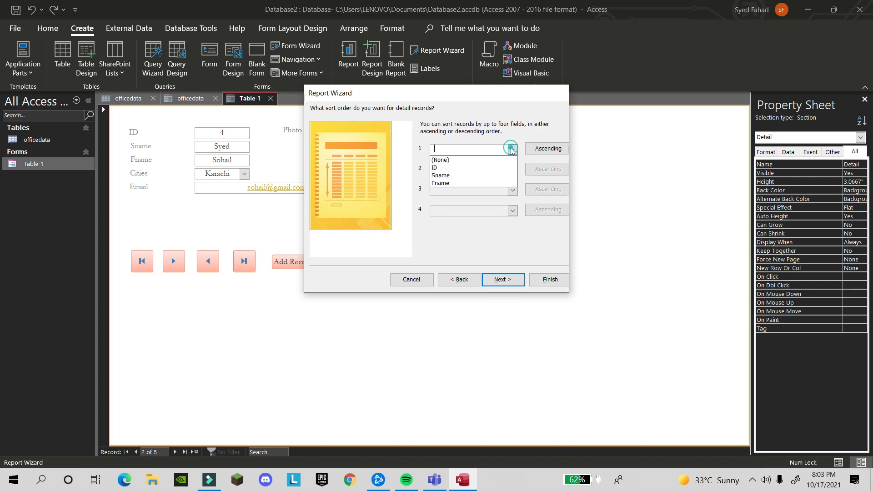
pyautogui.click(488, 180)
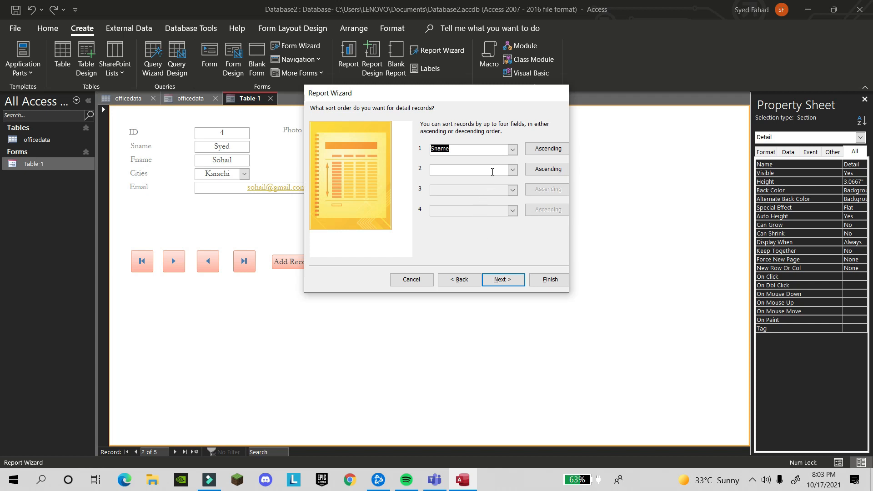
pyautogui.press('BackSpace')
pyautogui.click(512, 150)
pyautogui.click(471, 168)
pyautogui.click(502, 279)
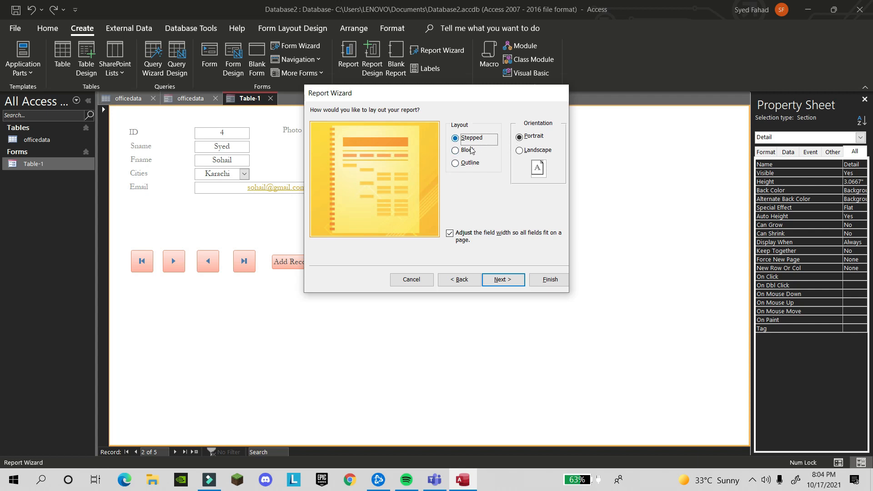
# Choose Stepped layout and Portrait orientation, with 'Adjust the field width' unchecked
pyautogui.click(456, 150)
pyautogui.click(455, 164)
pyautogui.click(456, 150)
pyautogui.click(456, 138)
pyautogui.click(455, 151)
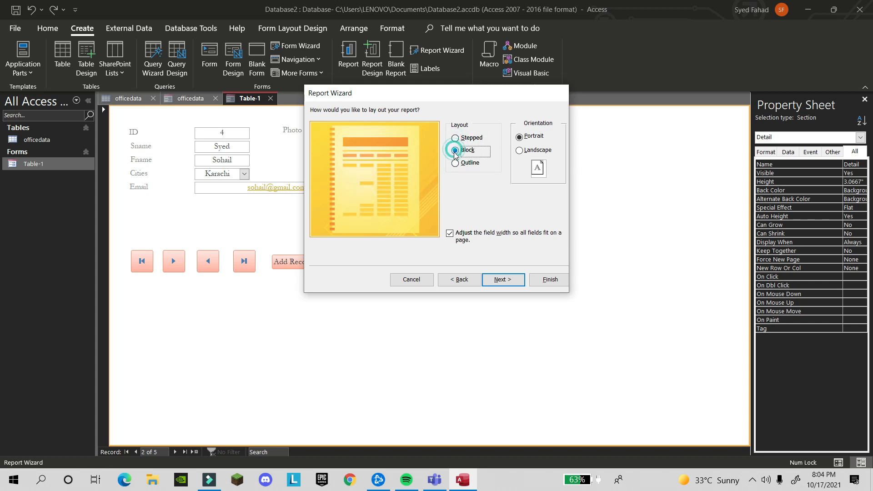
pyautogui.click(456, 164)
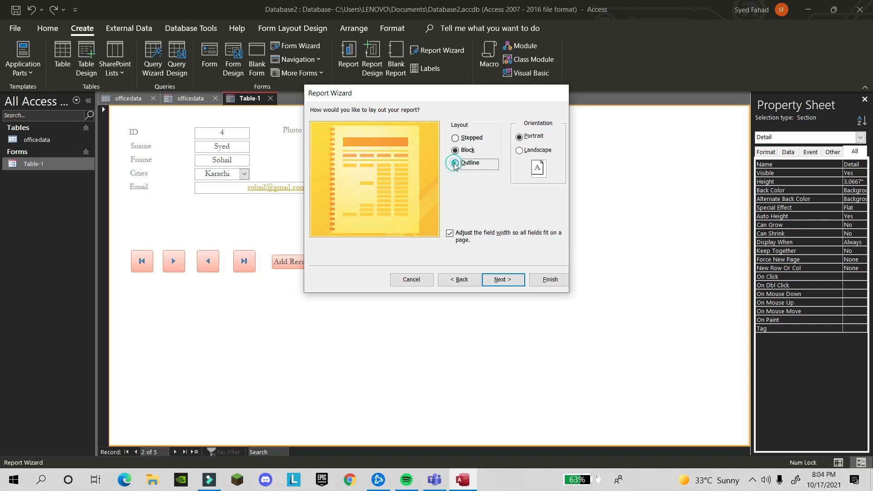
pyautogui.click(456, 139)
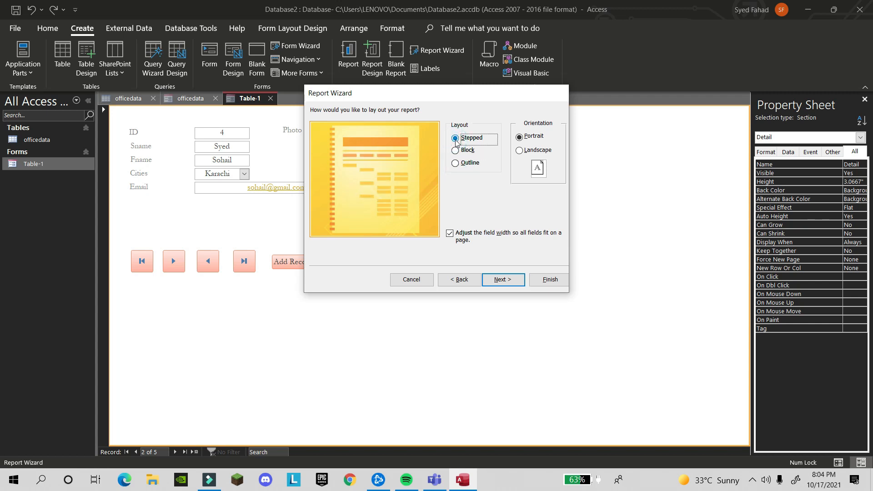
pyautogui.click(520, 152)
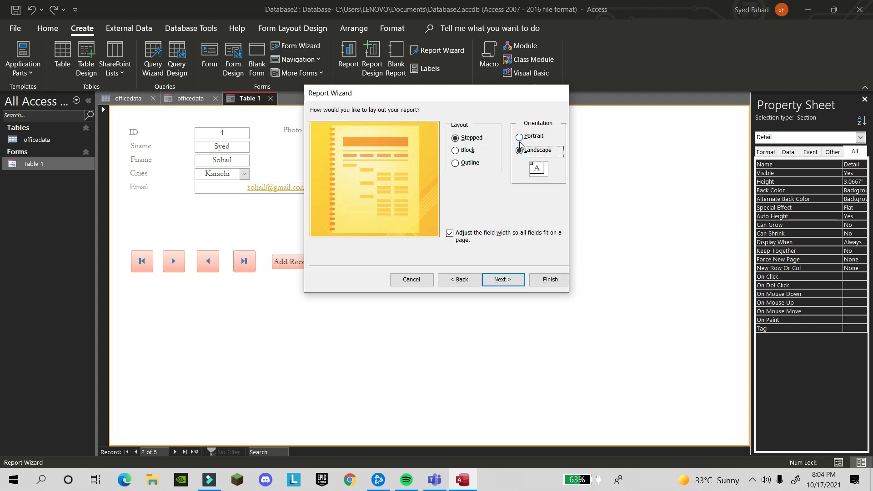
pyautogui.click(521, 138)
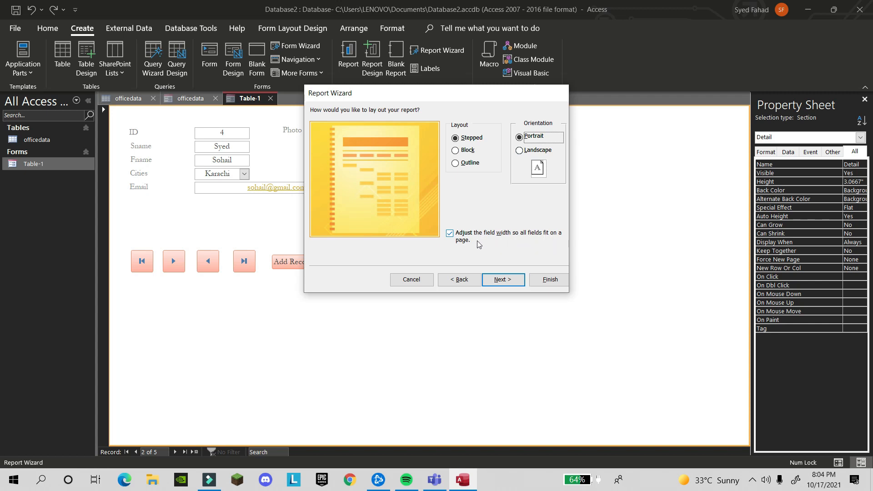
pyautogui.click(449, 233)
pyautogui.click(450, 232)
pyautogui.click(450, 234)
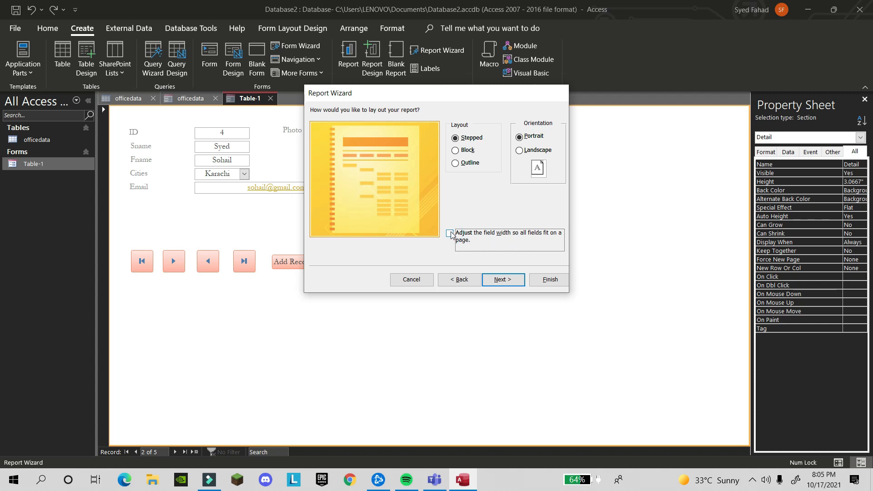
# Finish the wizard with 'Preview the report' selected
pyautogui.click(498, 280)
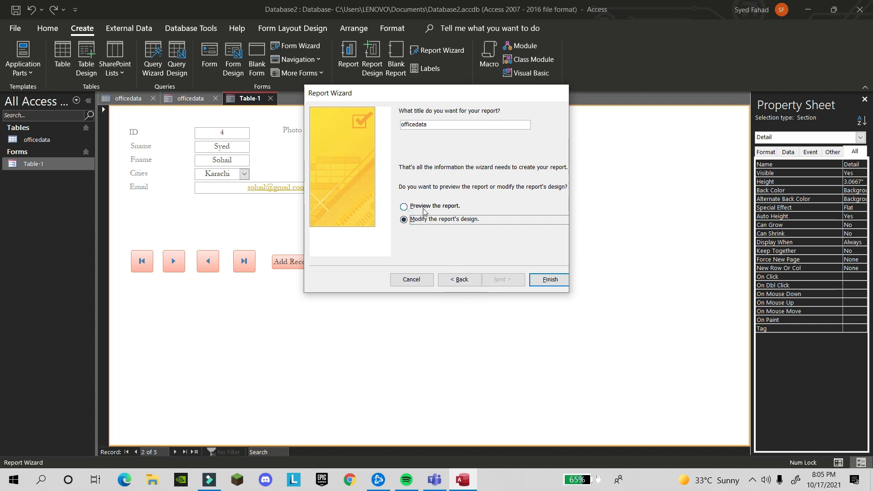
pyautogui.click(404, 207)
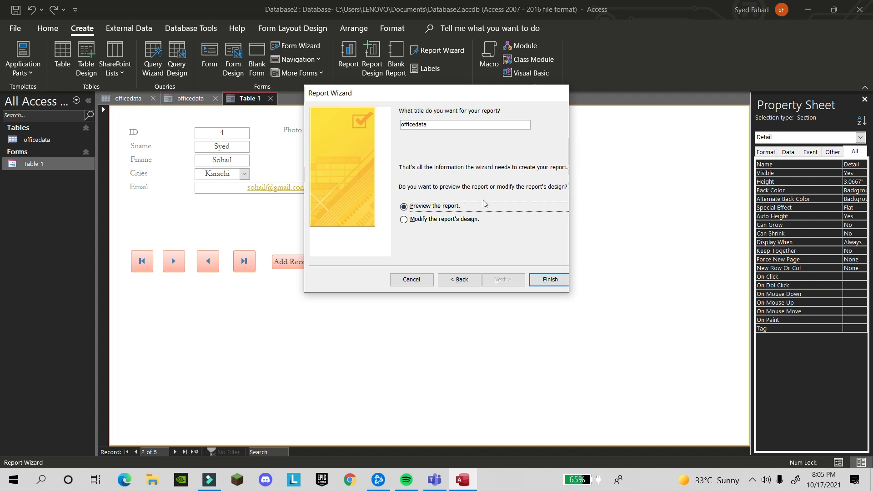
pyautogui.click(546, 284)
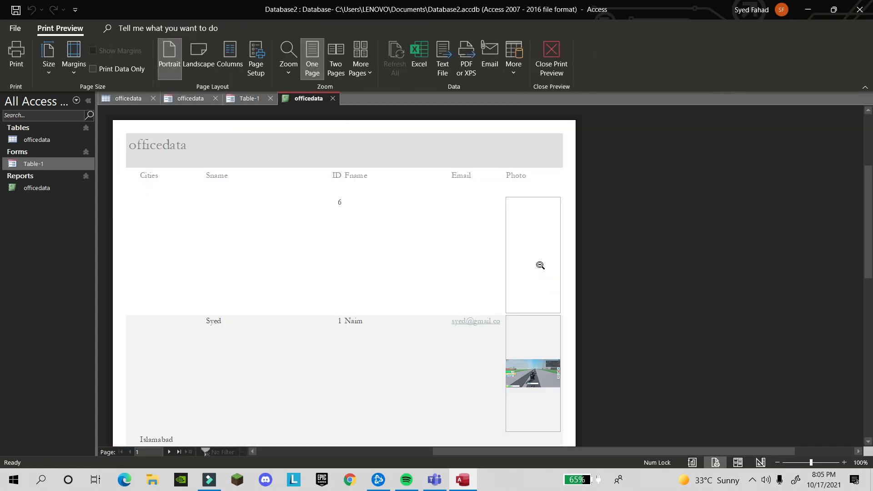
# Scroll through the previewed report's Islamabad and Karachi records
pyautogui.scroll(-5, 393, 253)
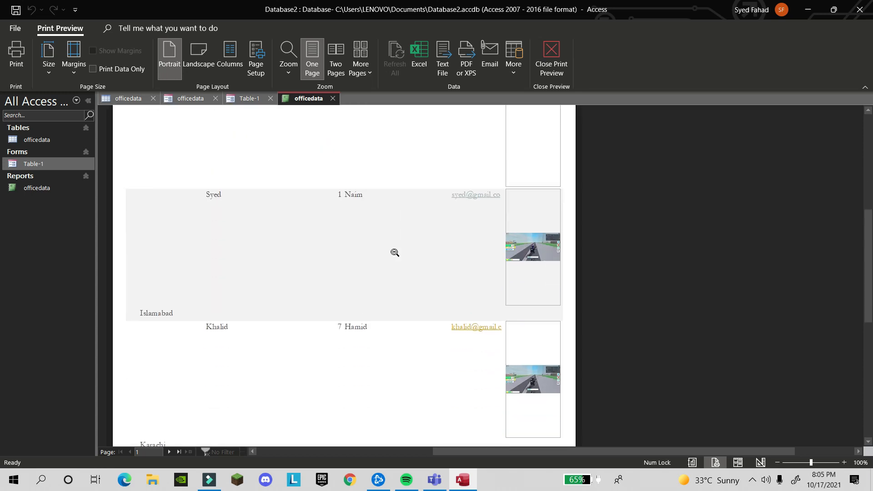
pyautogui.scroll(-2, 401, 244)
pyautogui.scroll(5, 405, 233)
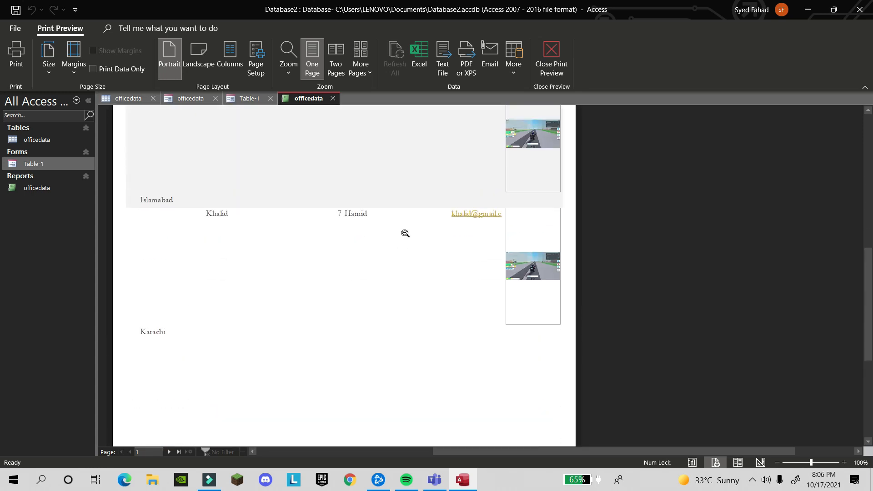
pyautogui.scroll(4, 412, 235)
pyautogui.scroll(-2, 411, 235)
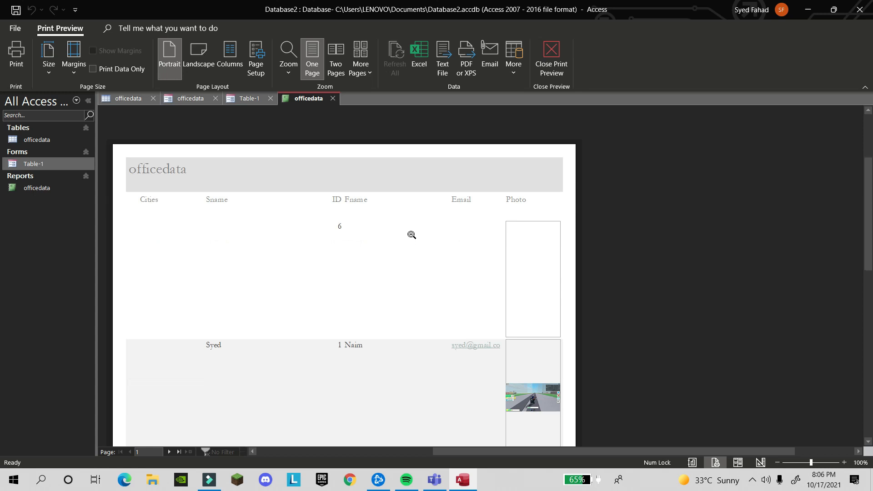
pyautogui.scroll(1, 239, 199)
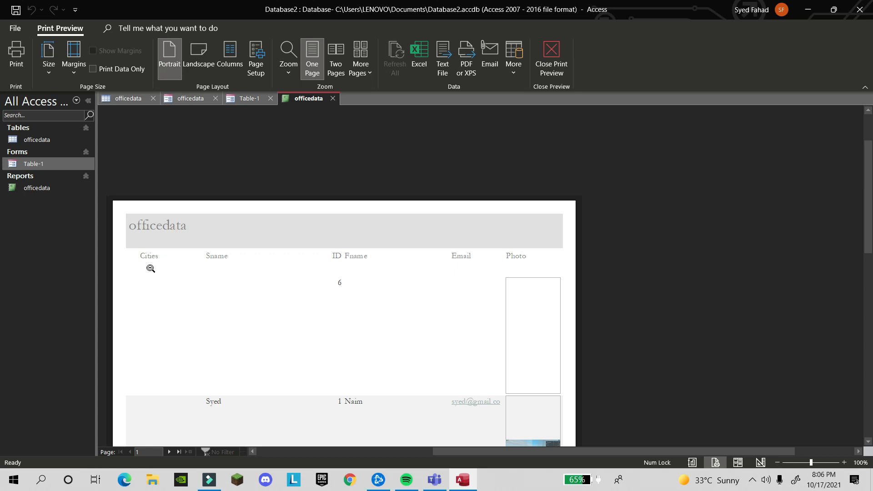
pyautogui.scroll(-10, 169, 252)
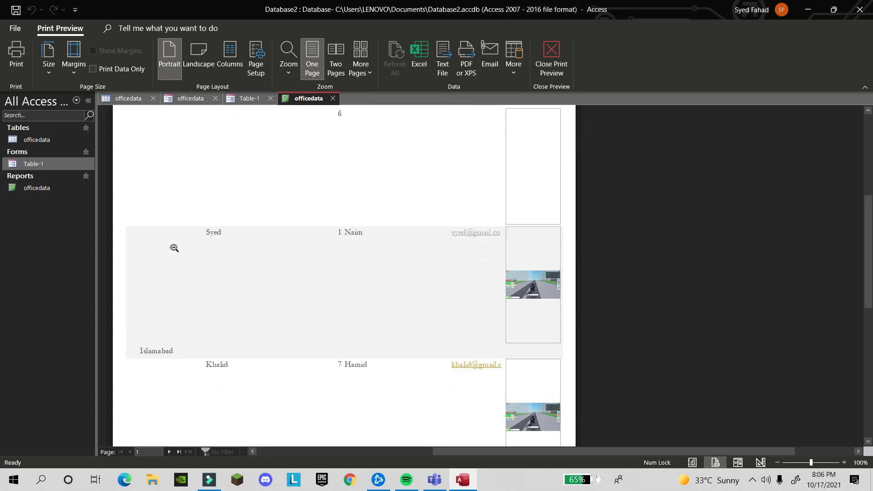
pyautogui.scroll(-3, 175, 246)
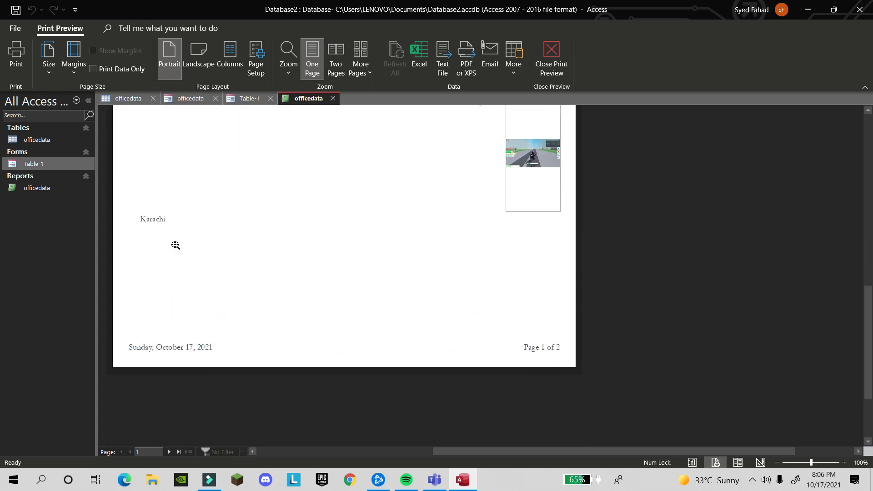
pyautogui.scroll(12, 175, 246)
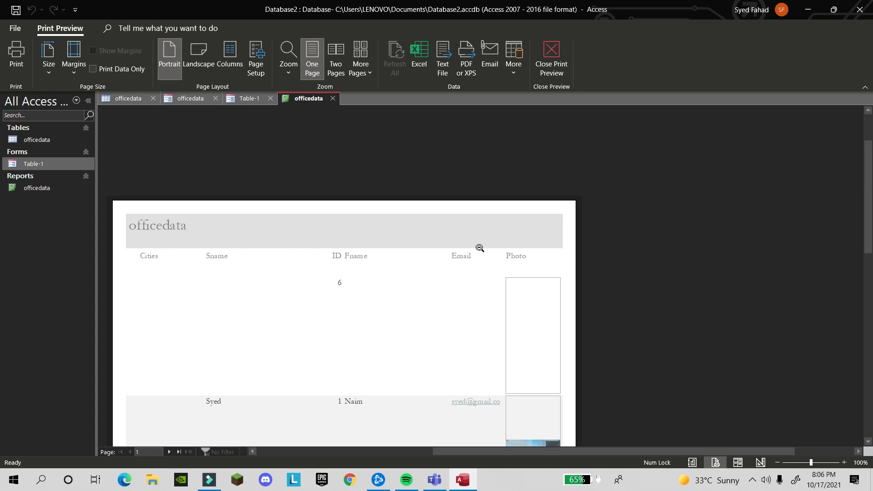
pyautogui.scroll(-3, 477, 257)
pyautogui.scroll(-5, 483, 268)
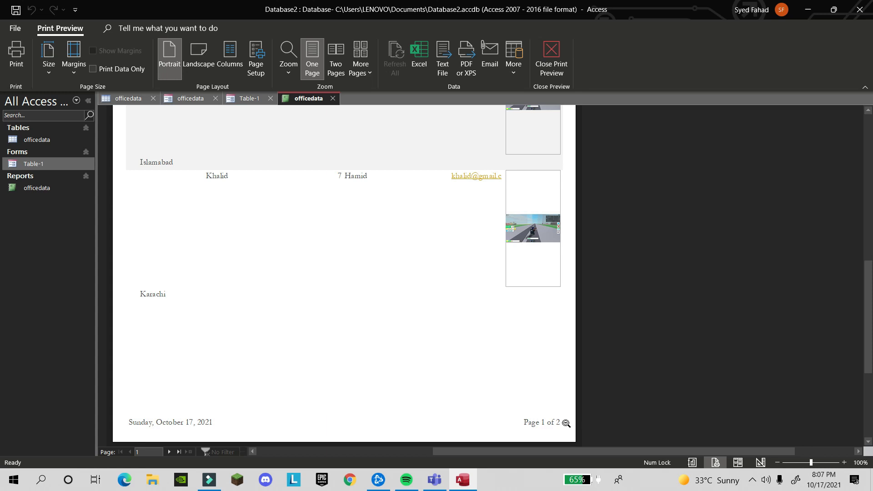
# Zoom out to the whole page and back, then select the officedata report
pyautogui.click(561, 423)
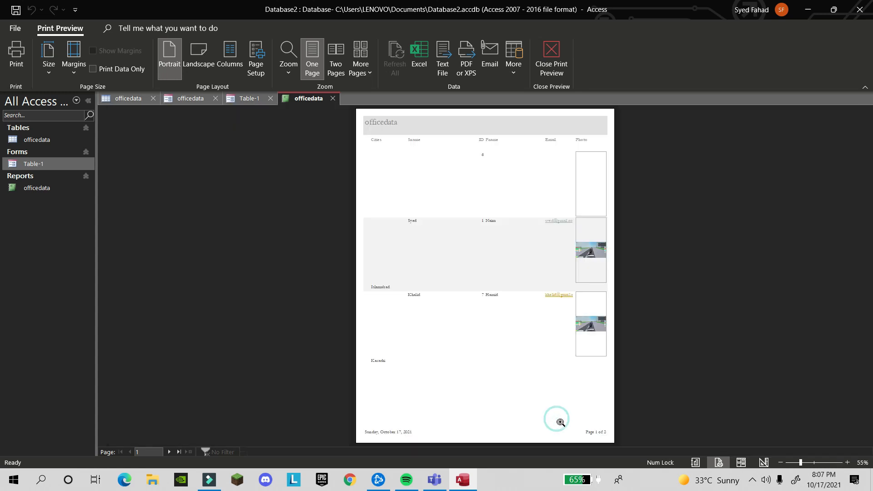
pyautogui.click(521, 330)
pyautogui.click(522, 332)
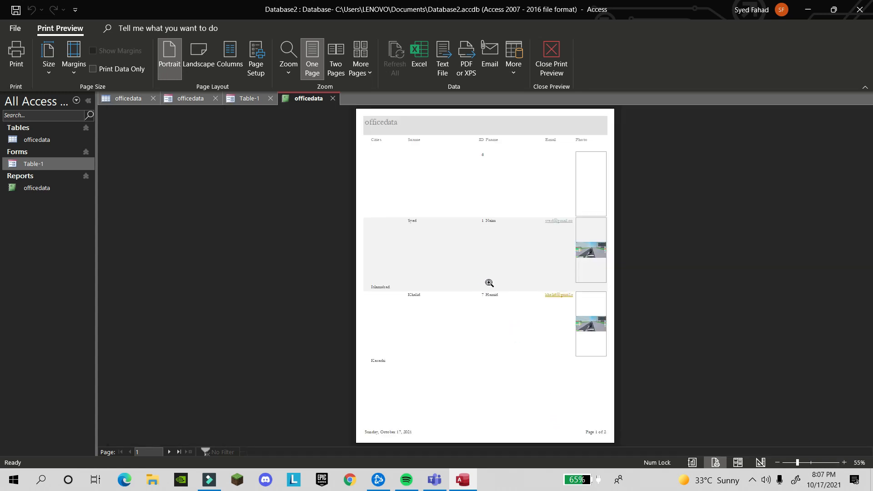
pyautogui.click(482, 254)
pyautogui.scroll(5, 499, 258)
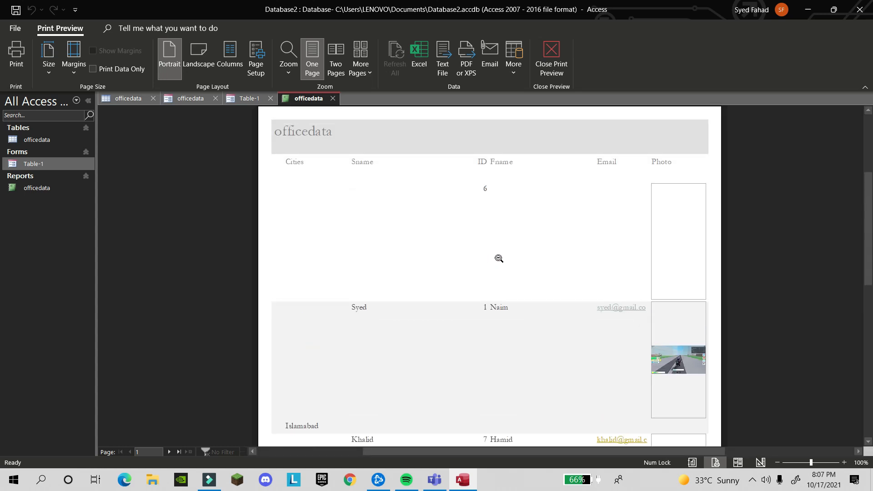
pyautogui.scroll(-3, 499, 258)
pyautogui.click(41, 190)
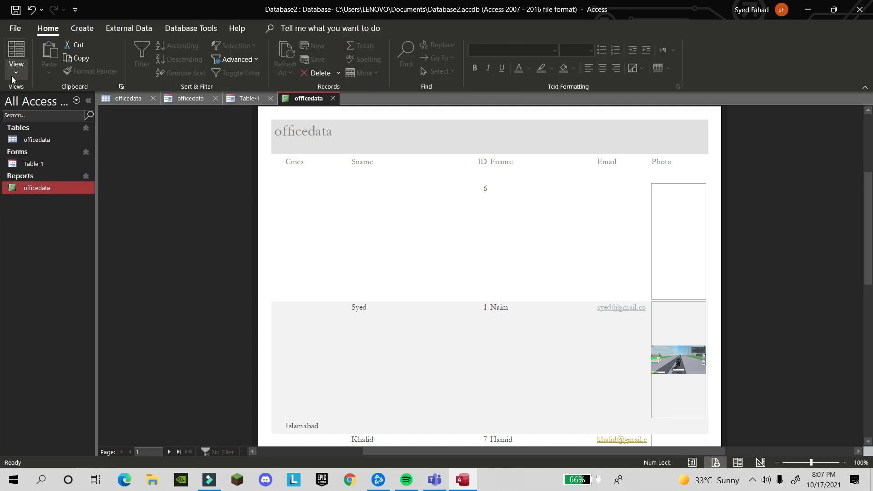
pyautogui.click(14, 75)
# Switch the report to Design View and select its title and Cities field
pyautogui.click(37, 178)
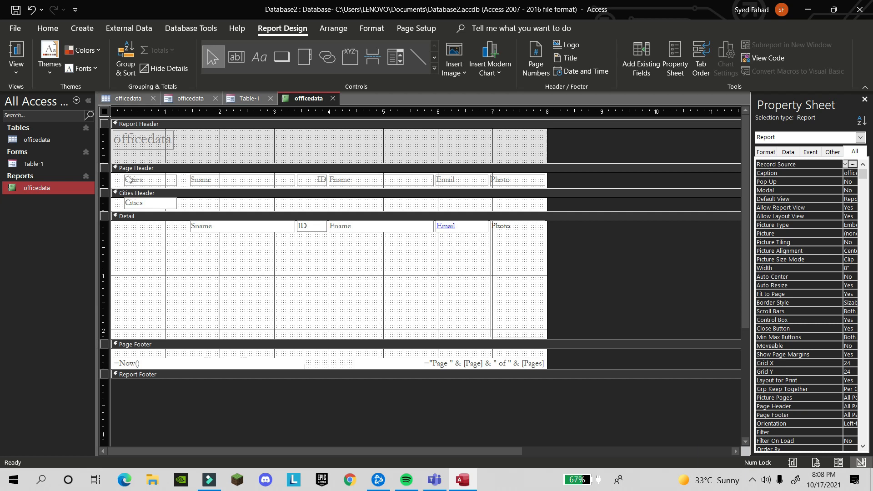
pyautogui.click(143, 146)
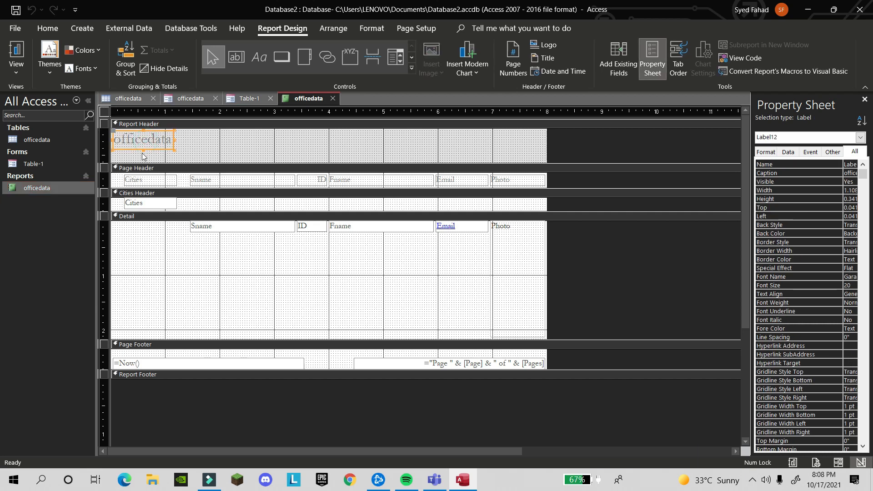
pyautogui.click(143, 146)
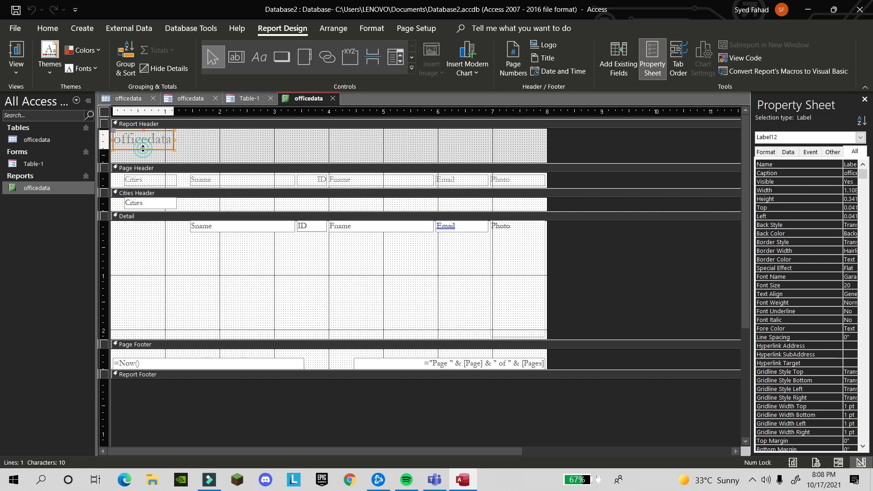
pyautogui.click(150, 147)
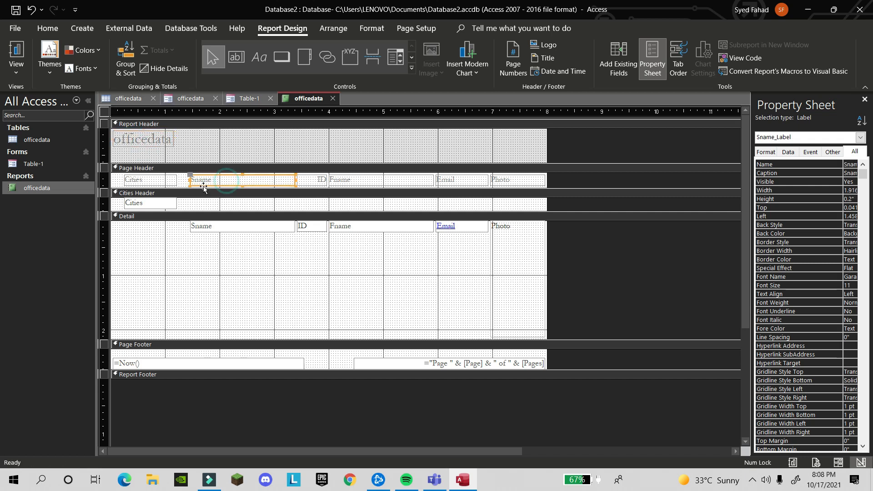
pyautogui.click(168, 205)
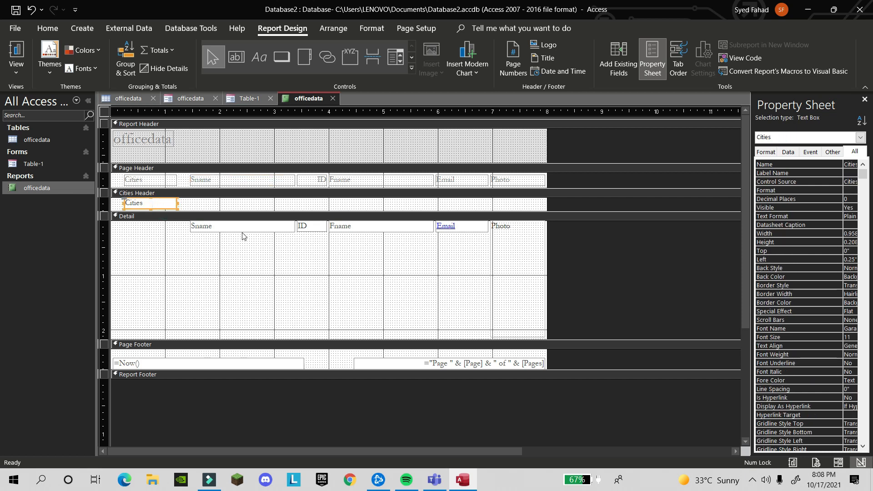
pyautogui.scroll(-3, 228, 272)
pyautogui.scroll(3, 227, 273)
# Line up the Sname, Fname and ID detail text boxes at the same height
pyautogui.click(266, 228)
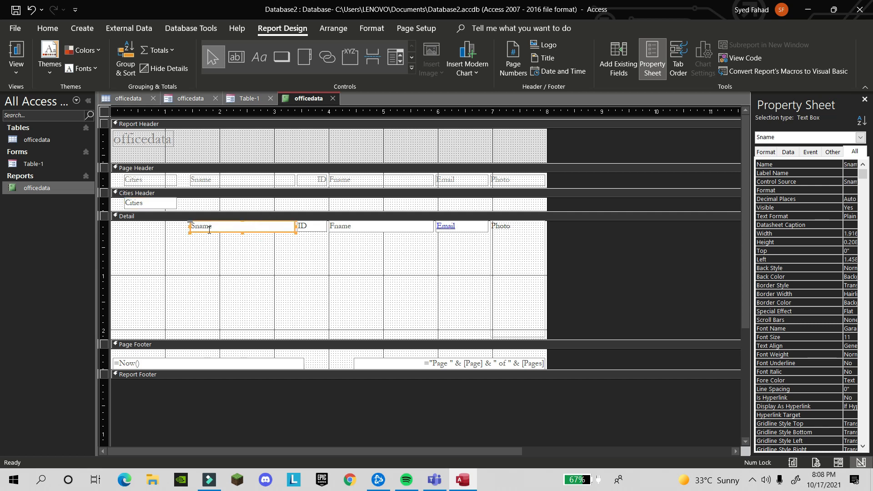
pyautogui.moveTo(208, 233); pyautogui.dragTo(209, 237)
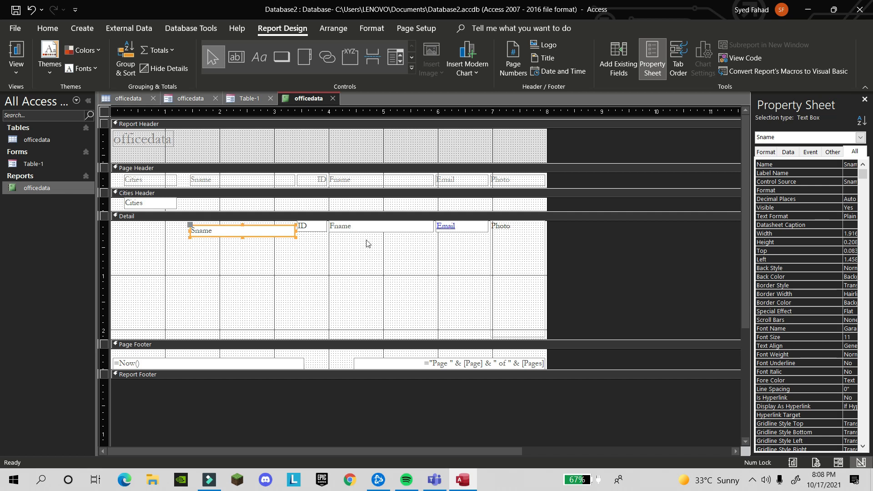
pyautogui.click(379, 232)
pyautogui.moveTo(375, 234); pyautogui.dragTo(376, 240)
pyautogui.click(316, 226)
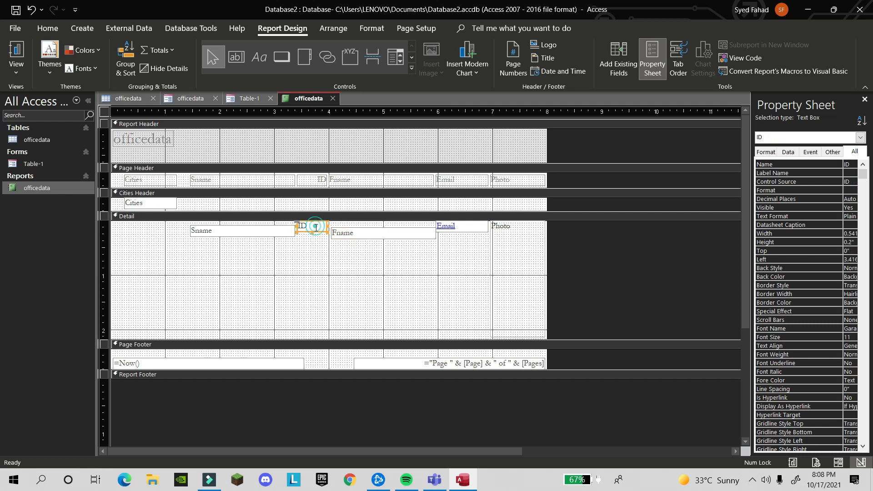
pyautogui.click(309, 234)
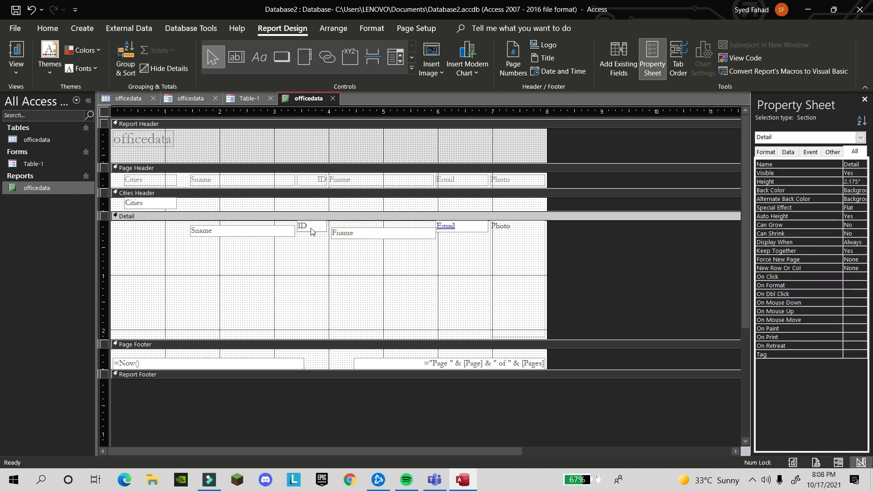
pyautogui.click(311, 229)
pyautogui.moveTo(307, 232); pyautogui.dragTo(309, 236)
pyautogui.click(431, 261)
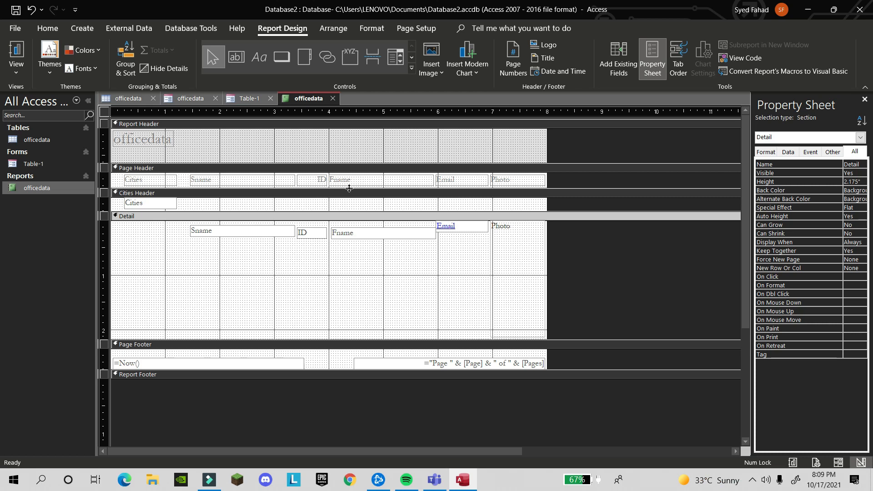
# Narrow the Sname and Fname headings and reorder headings to Cities, ID, Sname, Fname, Email, Photo
pyautogui.click(232, 238)
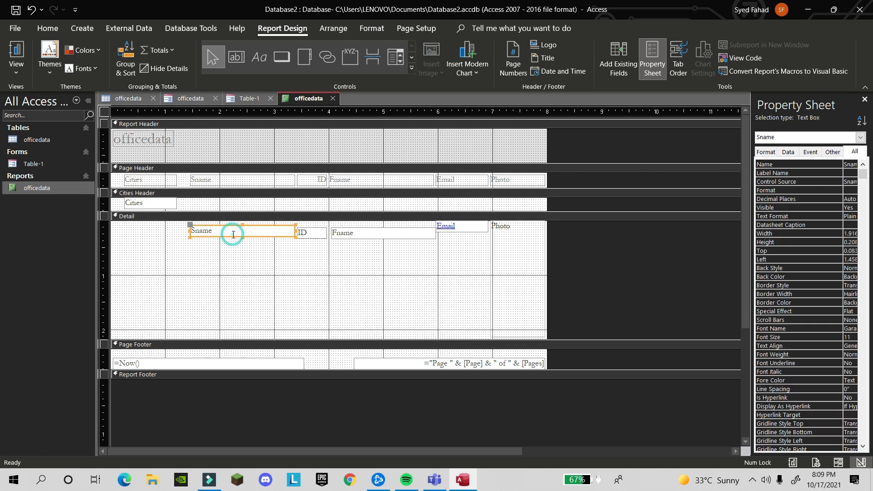
pyautogui.click(268, 181)
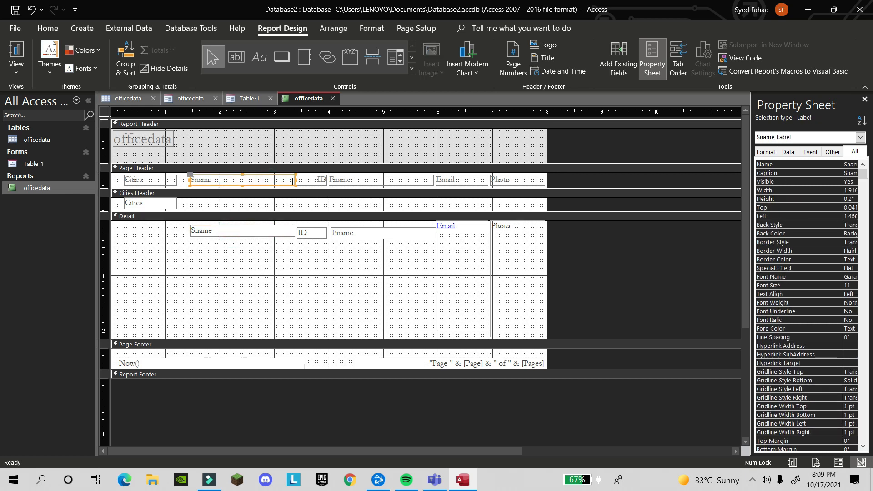
pyautogui.moveTo(295, 181); pyautogui.dragTo(230, 180)
pyautogui.click(397, 182)
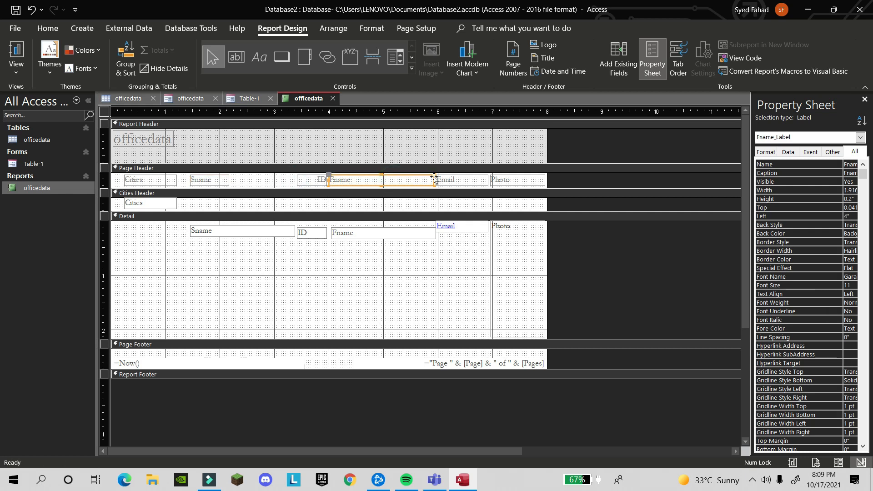
pyautogui.moveTo(434, 180); pyautogui.dragTo(364, 184)
pyautogui.moveTo(215, 182); pyautogui.dragTo(248, 179)
pyautogui.moveTo(315, 180); pyautogui.dragTo(203, 183)
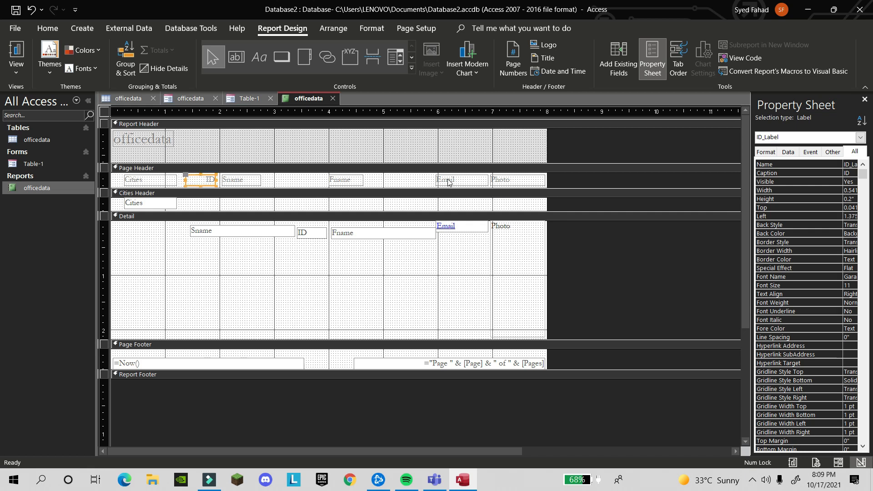
pyautogui.moveTo(348, 183); pyautogui.dragTo(296, 180)
pyautogui.moveTo(463, 185); pyautogui.dragTo(355, 182)
pyautogui.moveTo(504, 181); pyautogui.dragTo(399, 178)
# Shift the Sname detail text box slightly left
pyautogui.click(127, 138)
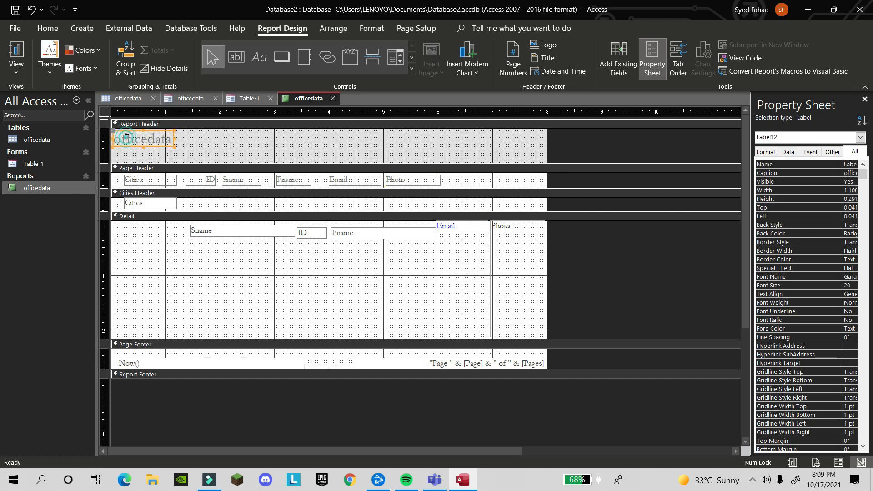
pyautogui.moveTo(240, 232); pyautogui.dragTo(233, 237)
pyautogui.click(351, 269)
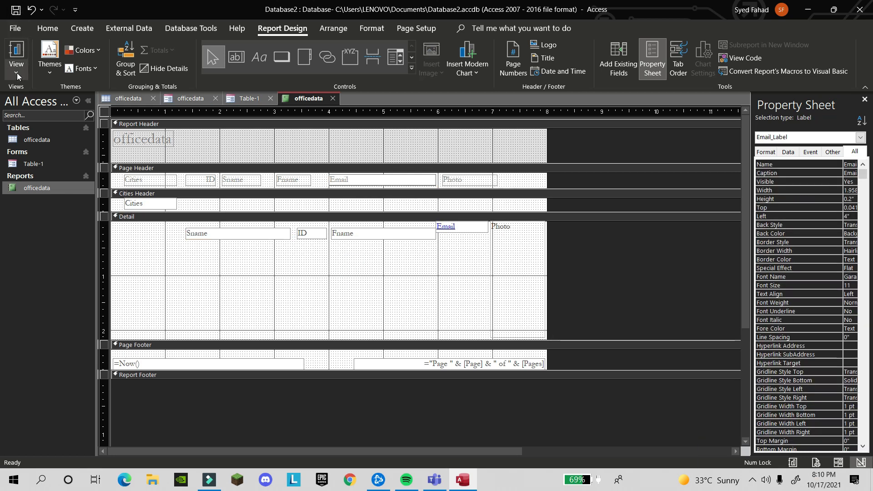
pyautogui.click(17, 72)
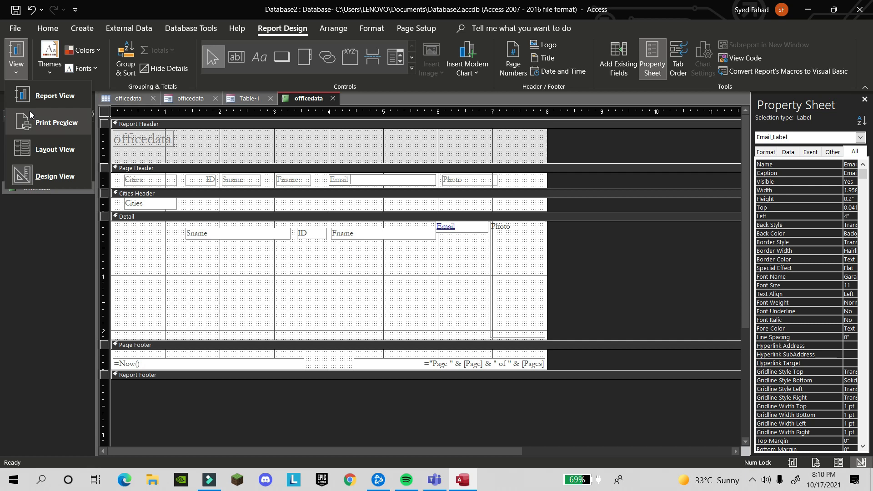
# Show the report in Print Preview and scroll through its city-grouped pages
pyautogui.click(20, 66)
pyautogui.click(21, 66)
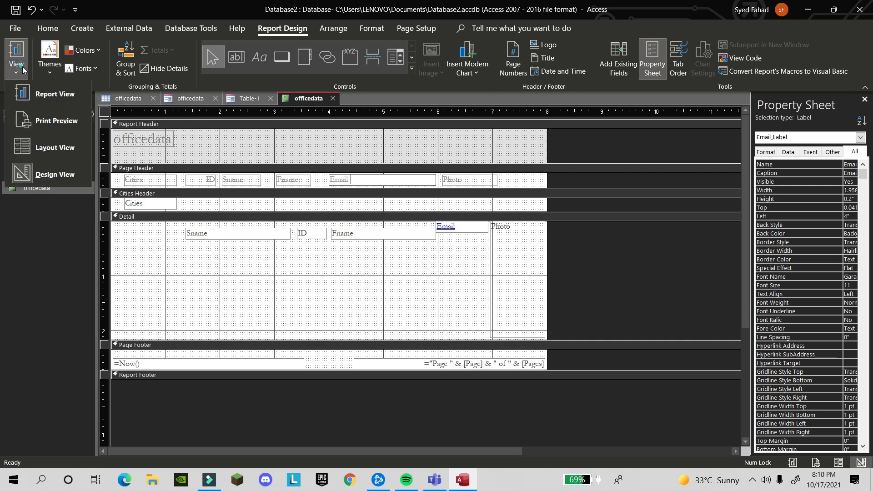
pyautogui.click(30, 124)
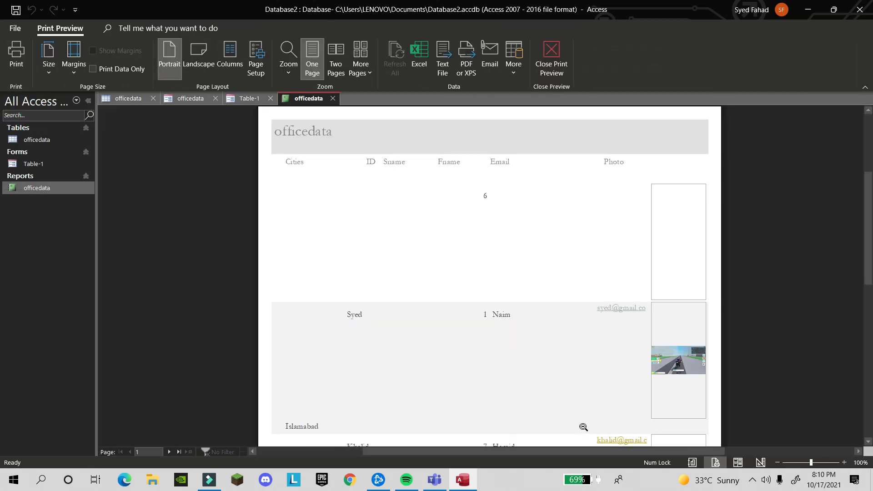
pyautogui.scroll(-2, 584, 426)
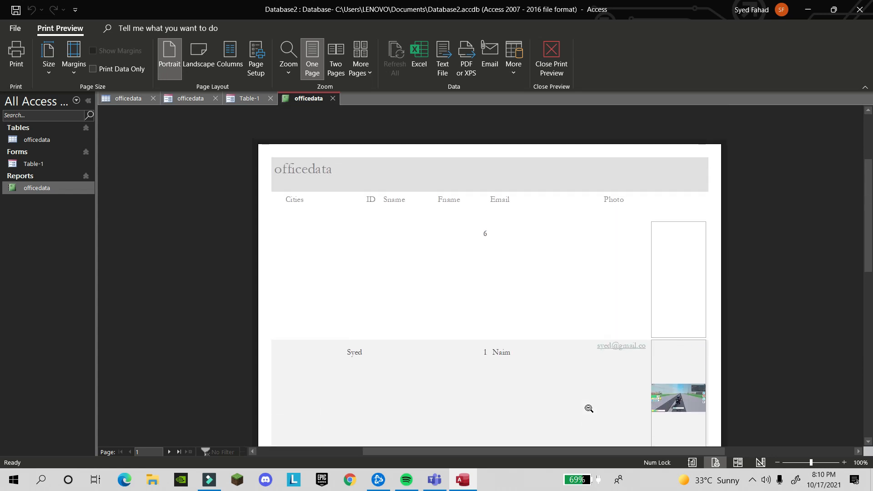
pyautogui.scroll(-1, 589, 409)
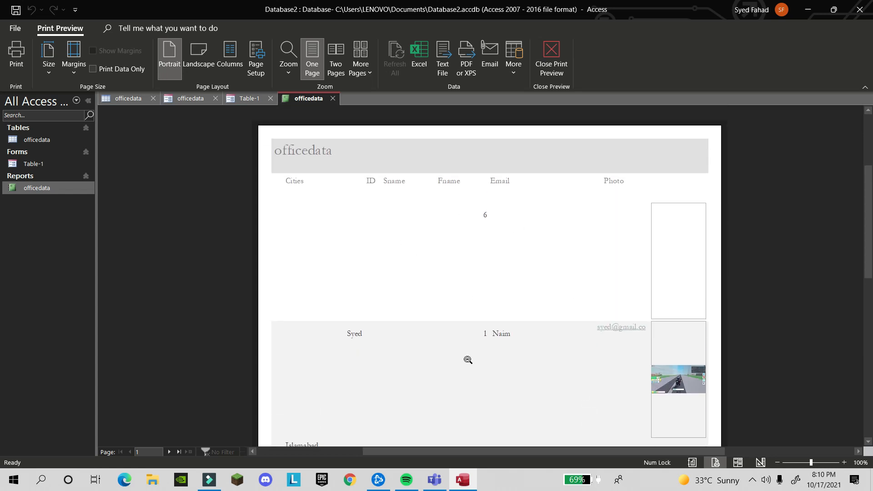
pyautogui.scroll(-5, 506, 366)
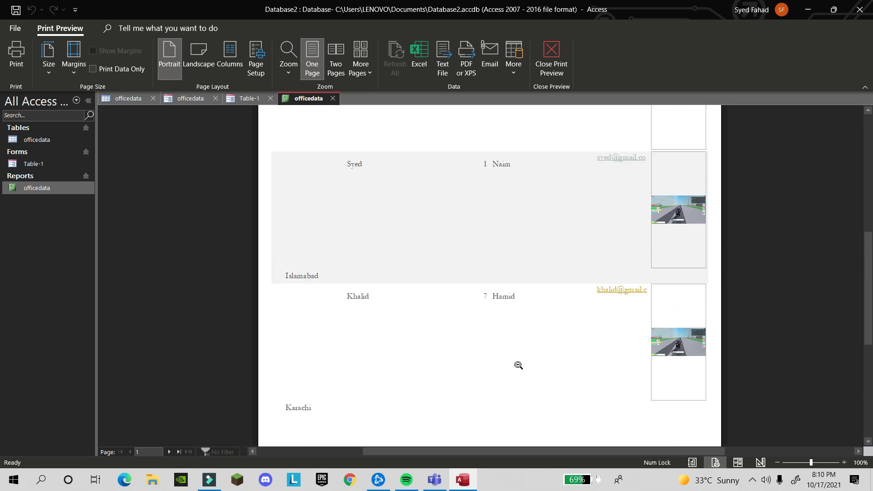
pyautogui.scroll(15, 519, 365)
pyautogui.scroll(-10, 522, 366)
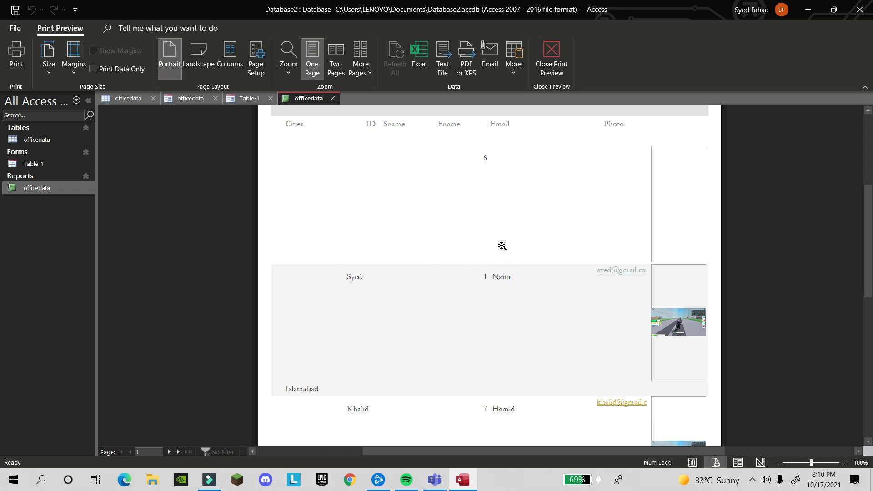
pyautogui.scroll(1, 502, 246)
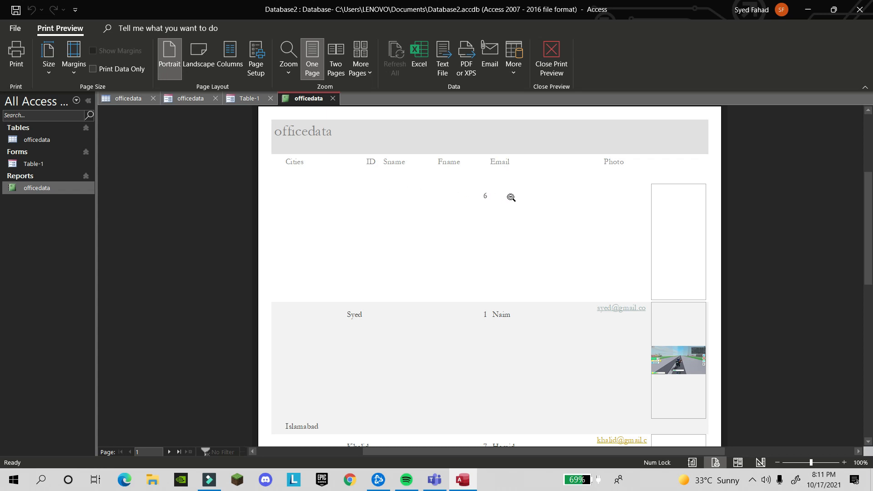
pyautogui.scroll(-3, 532, 369)
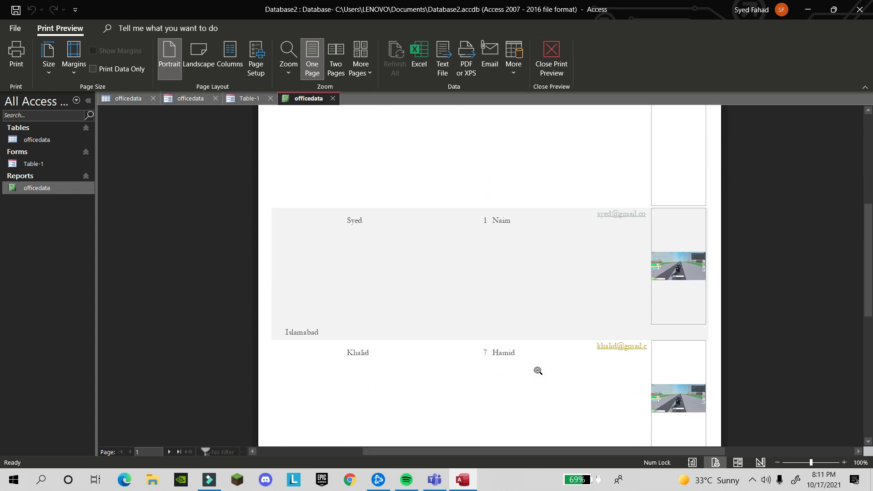
pyautogui.scroll(2, 563, 364)
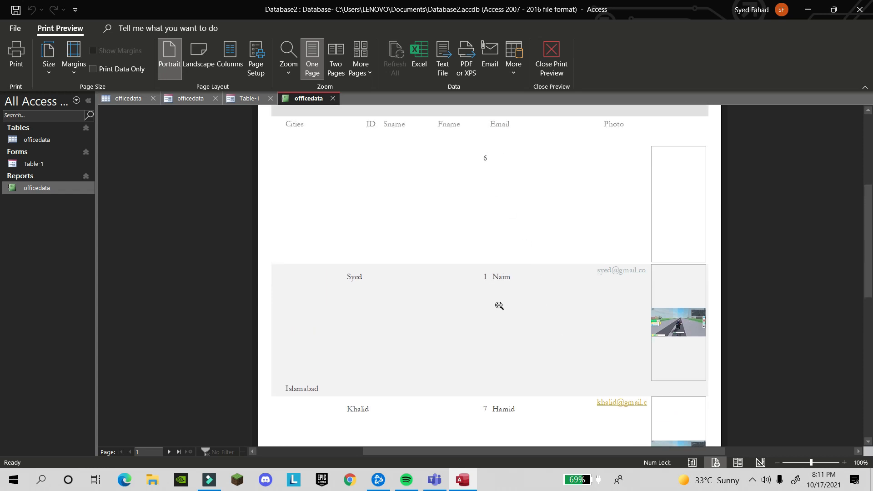
pyautogui.scroll(1, 387, 161)
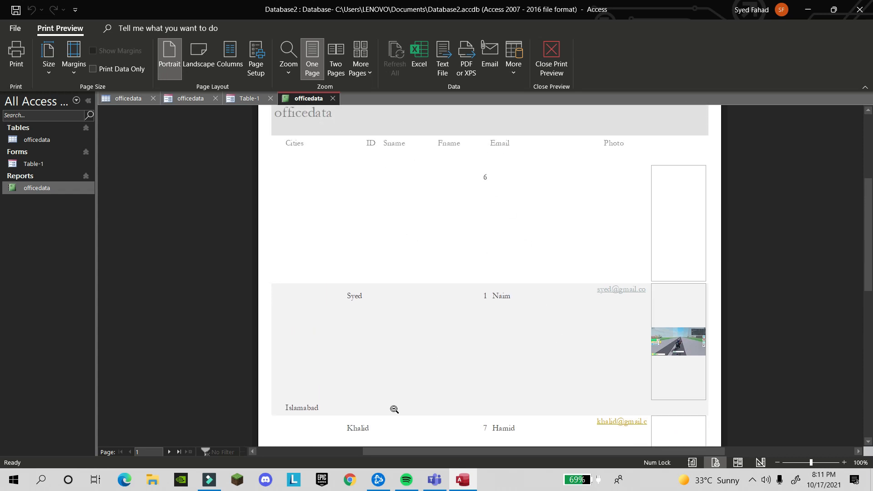
# Select the officedata report in the navigation pane
pyautogui.click(25, 190)
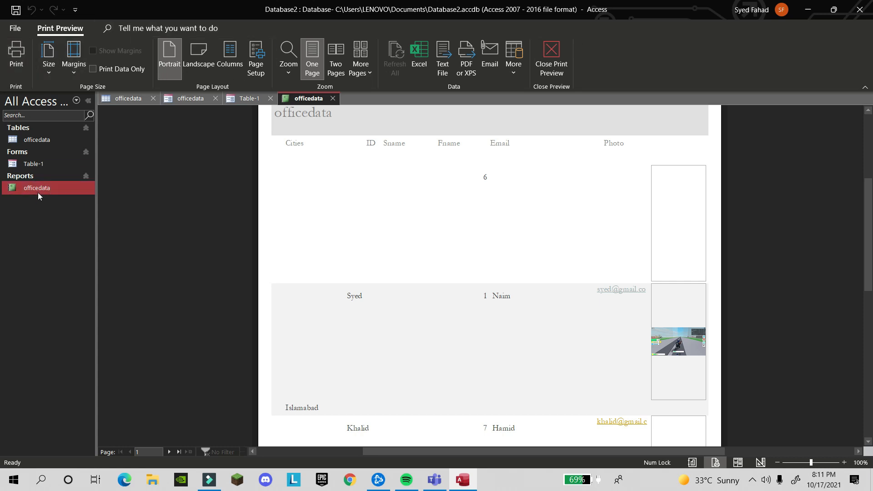
pyautogui.doubleClick(39, 193)
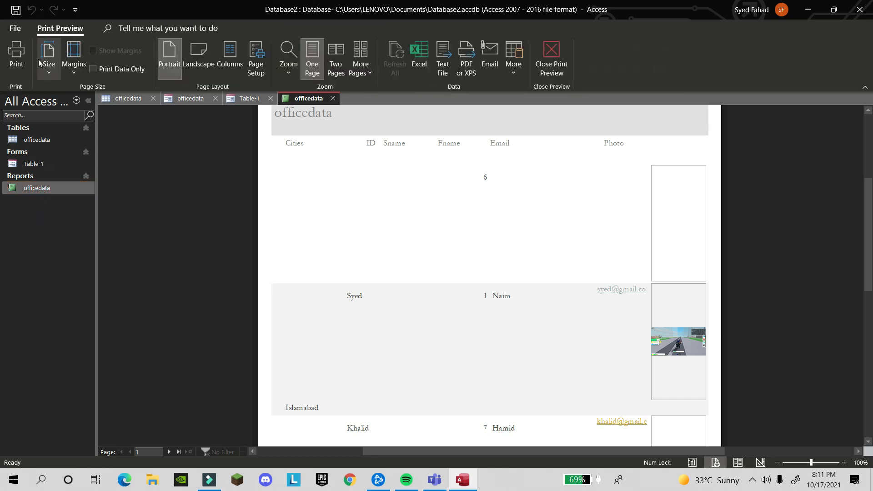
pyautogui.click(41, 188)
pyautogui.click(16, 64)
# In Layout View, narrow the Sname and Fname columns to fit the names
pyautogui.click(28, 148)
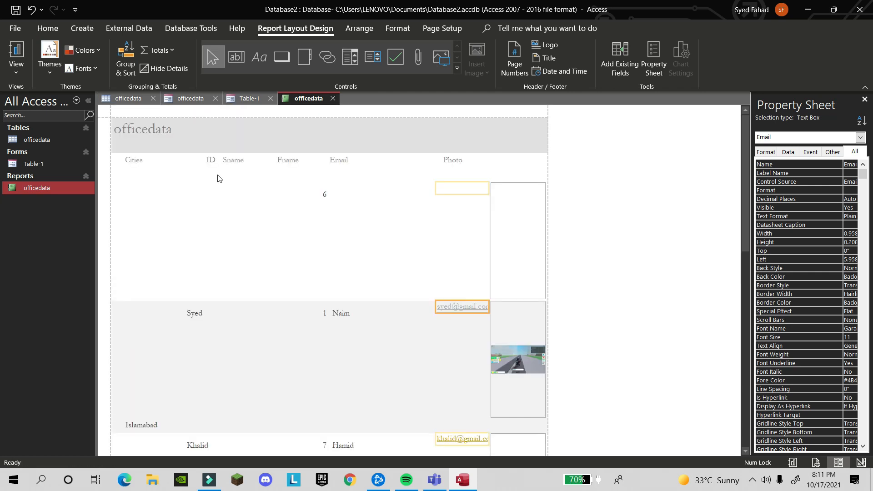
pyautogui.click(207, 162)
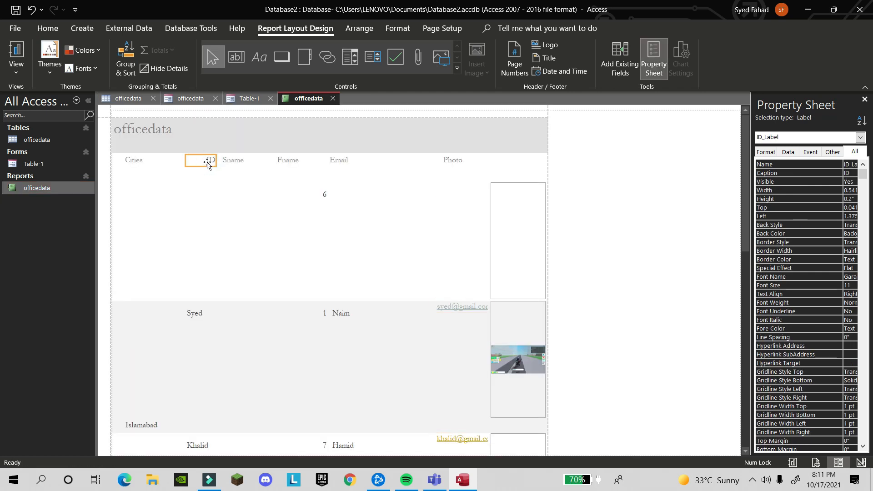
pyautogui.scroll(-3, 455, 269)
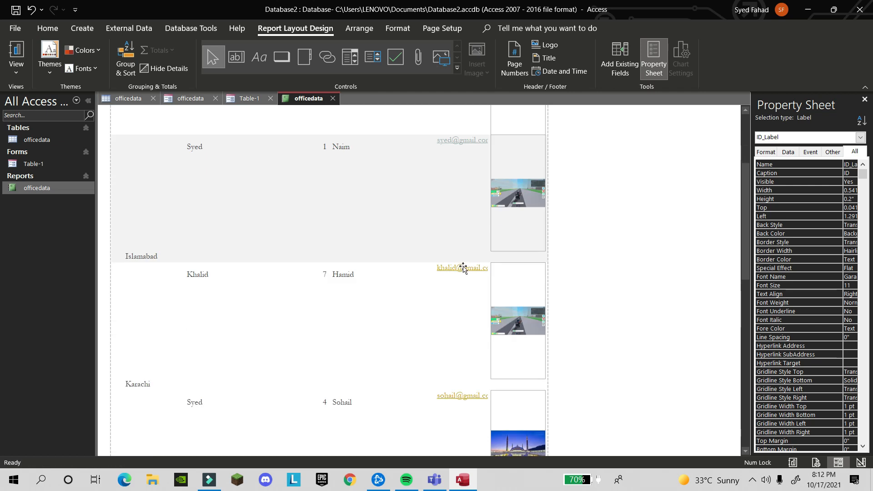
pyautogui.scroll(-1, 463, 268)
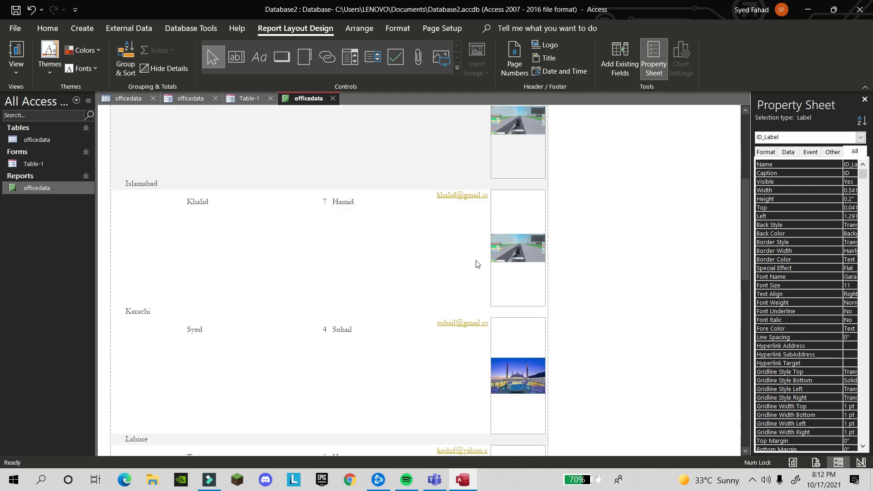
pyautogui.scroll(2, 476, 263)
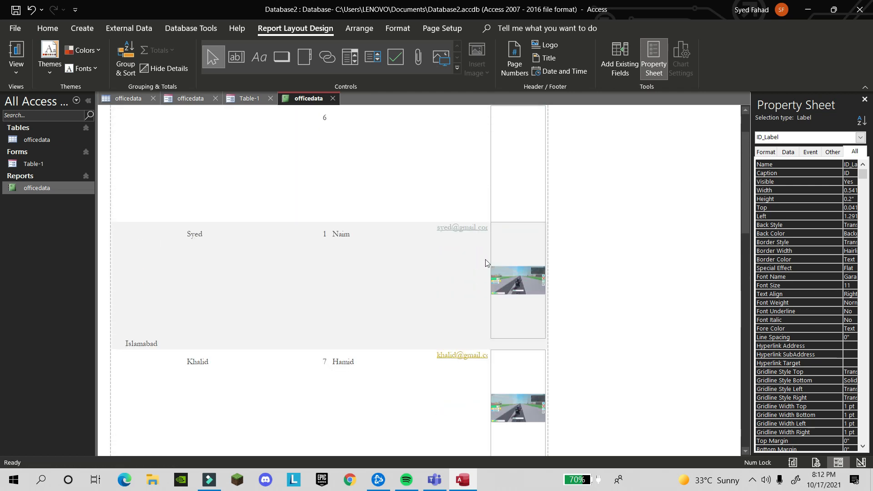
pyautogui.scroll(1, 409, 263)
pyautogui.click(332, 267)
pyautogui.moveTo(334, 266); pyautogui.dragTo(274, 265)
pyautogui.click(341, 264)
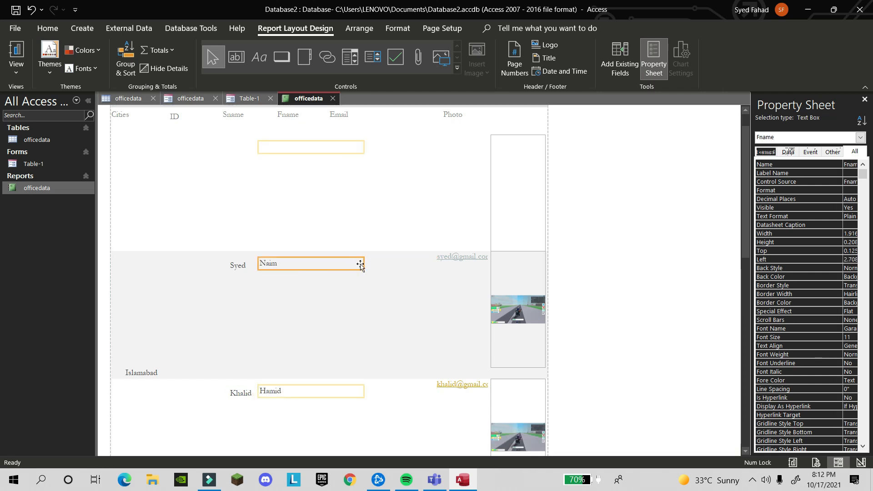
pyautogui.moveTo(365, 262); pyautogui.dragTo(285, 297)
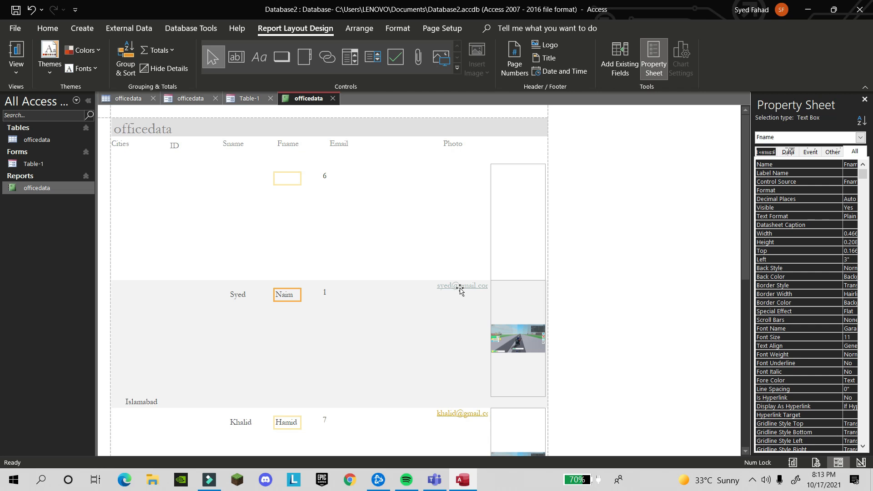
# Move the ID column left beside Cities and reposition the Cities column
pyautogui.click(327, 177)
pyautogui.moveTo(174, 193); pyautogui.dragTo(178, 174)
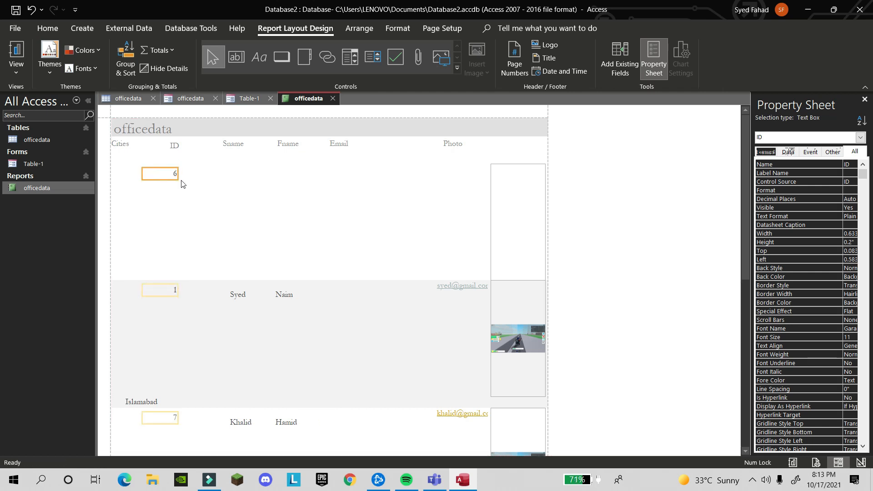
pyautogui.moveTo(176, 173); pyautogui.dragTo(182, 174)
pyautogui.click(138, 400)
pyautogui.moveTo(155, 403)
pyautogui.mouseDown()
pyautogui.moveTo(134, 397)
pyautogui.moveTo(158, 400)
pyautogui.moveTo(148, 401)
pyautogui.mouseUp()
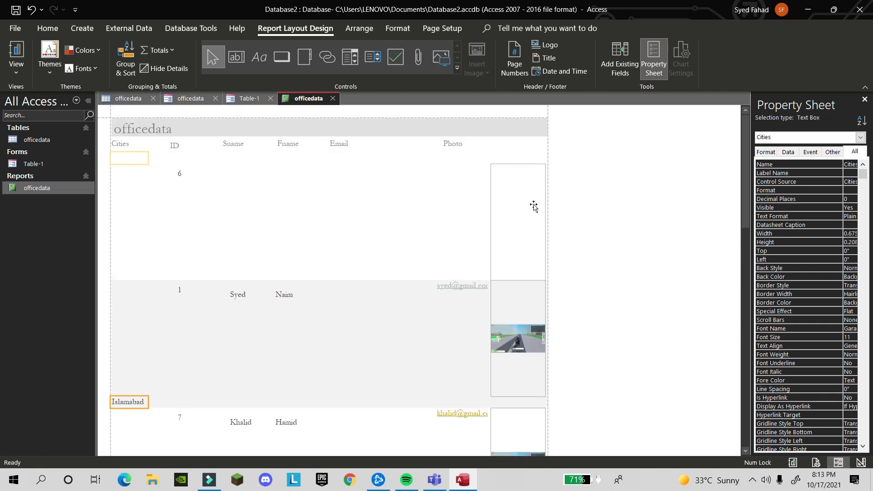
# Drag the Email column to sit right after Fname
pyautogui.click(461, 286)
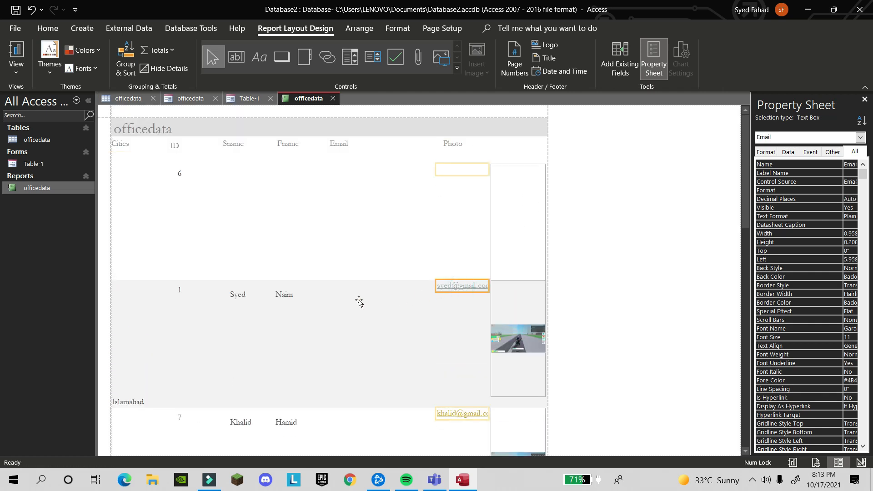
pyautogui.moveTo(326, 298); pyautogui.dragTo(325, 298)
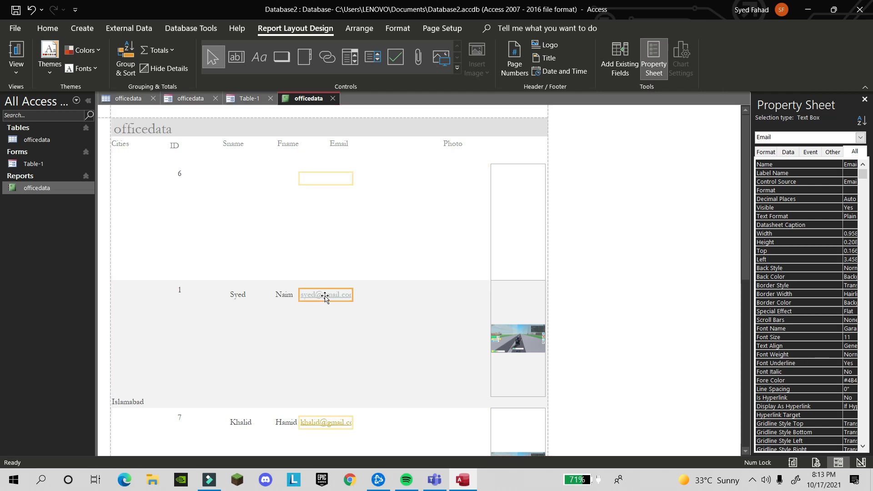
pyautogui.click(327, 297)
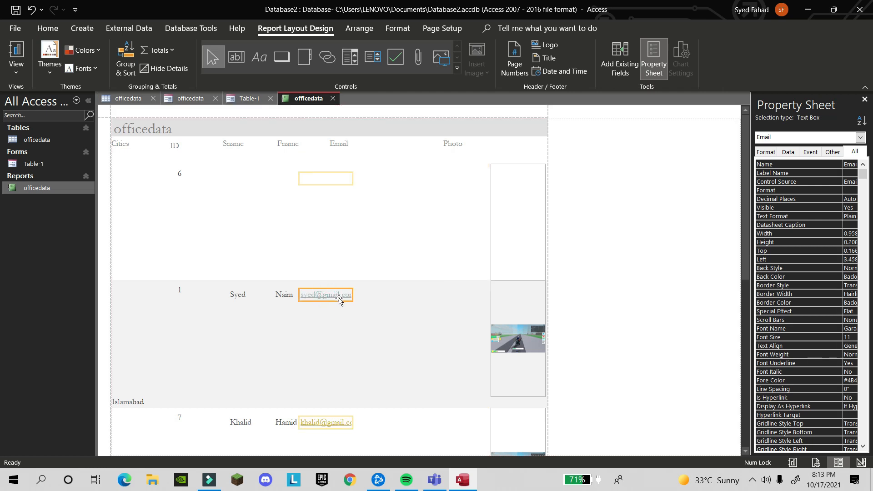
pyautogui.moveTo(340, 298); pyautogui.dragTo(399, 296)
pyautogui.click(212, 280)
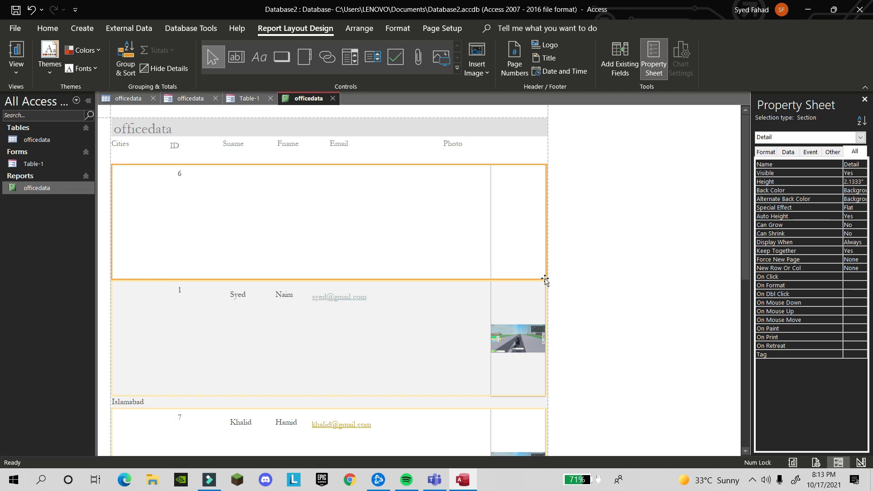
# Adjust the Photo column beside Email, then open the Table-1 form
pyautogui.click(276, 280)
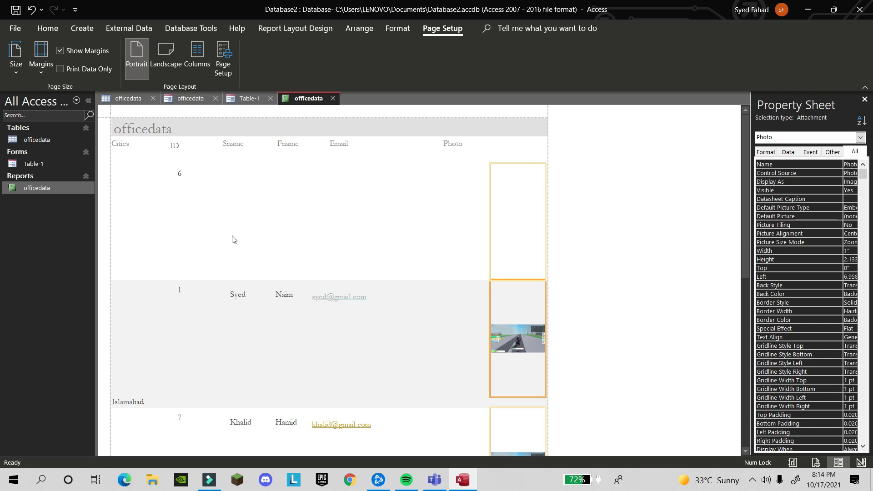
pyautogui.scroll(-2, 294, 391)
pyautogui.scroll(2, 297, 388)
pyautogui.click(303, 382)
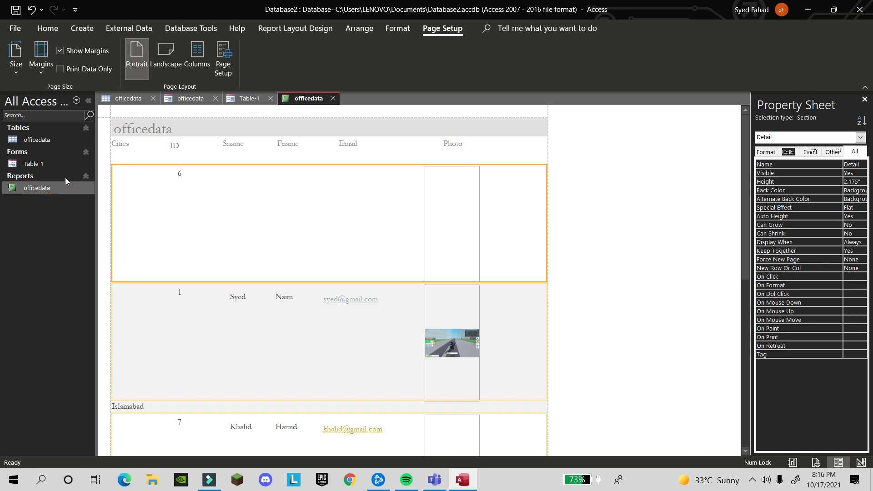
pyautogui.doubleClick(36, 167)
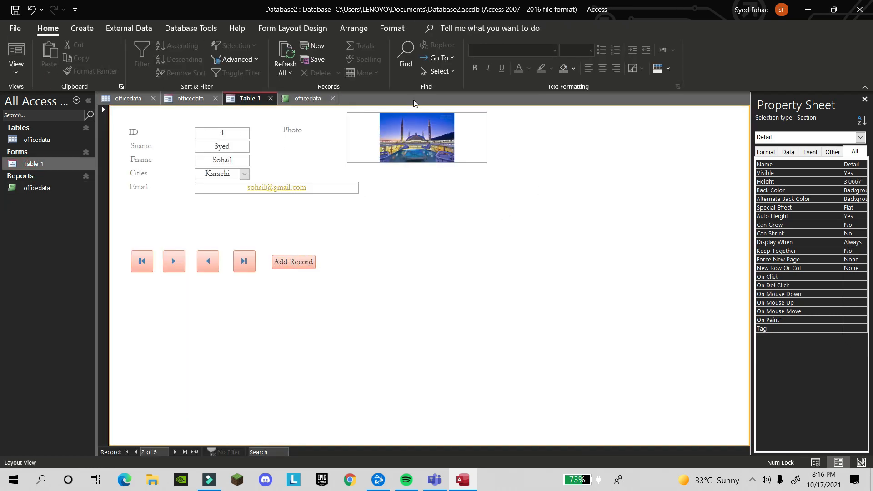
# In Design View, draw a new command button beside the Add Record button
pyautogui.click(310, 263)
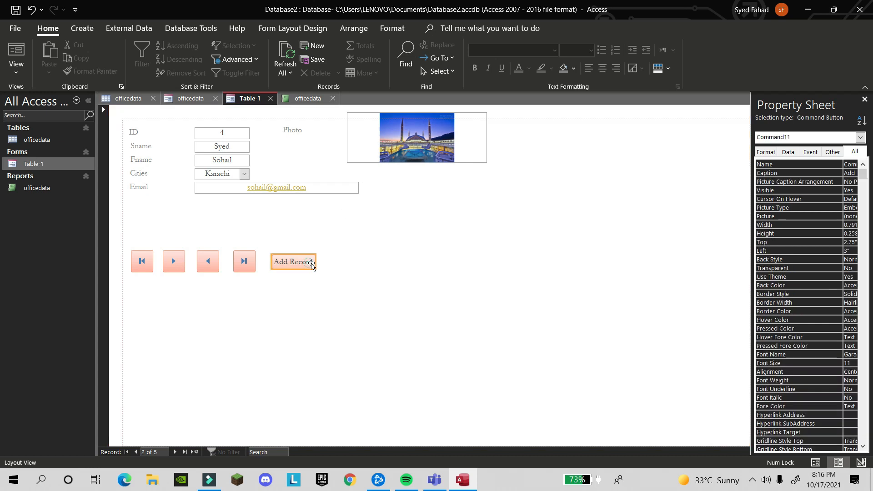
pyautogui.click(343, 268)
pyautogui.click(17, 66)
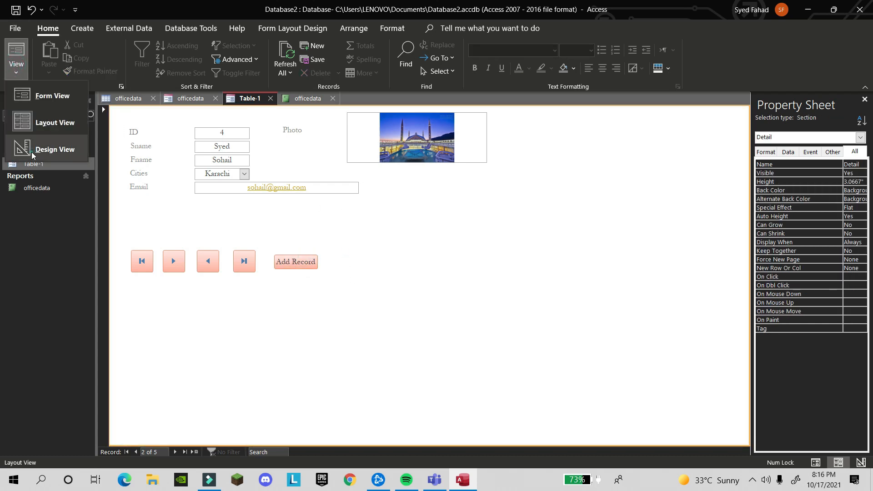
pyautogui.click(33, 155)
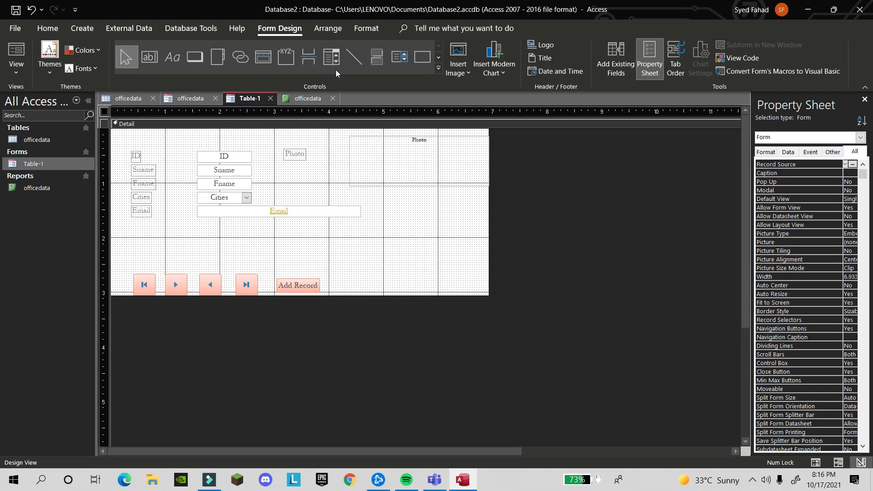
pyautogui.click(194, 58)
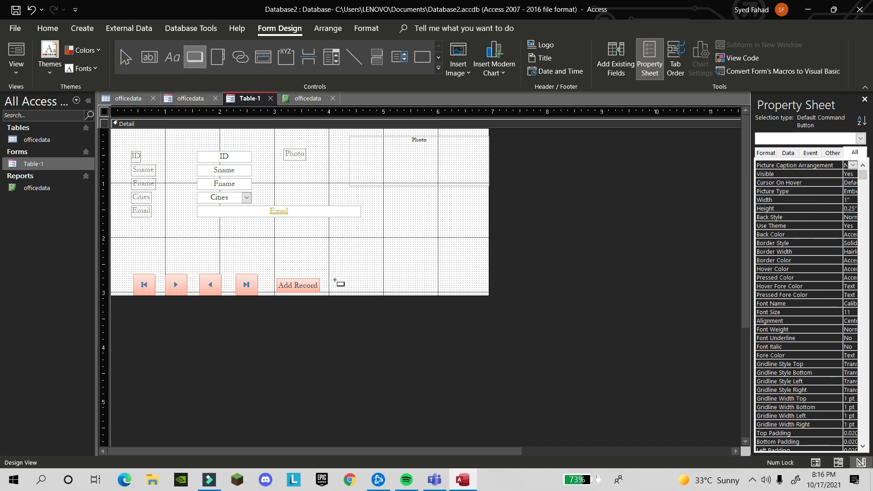
pyautogui.moveTo(335, 280); pyautogui.dragTo(373, 292)
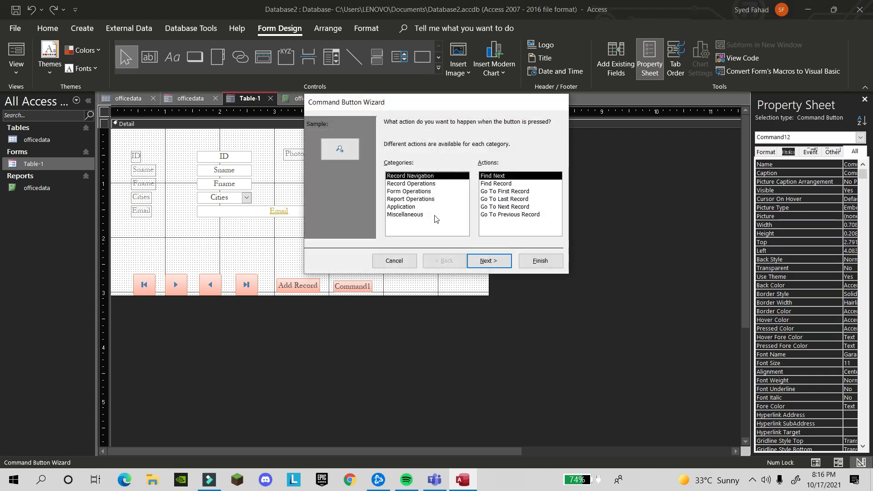
# Set the button's action to Report Operations > Preview Report for the officedata report
pyautogui.click(411, 200)
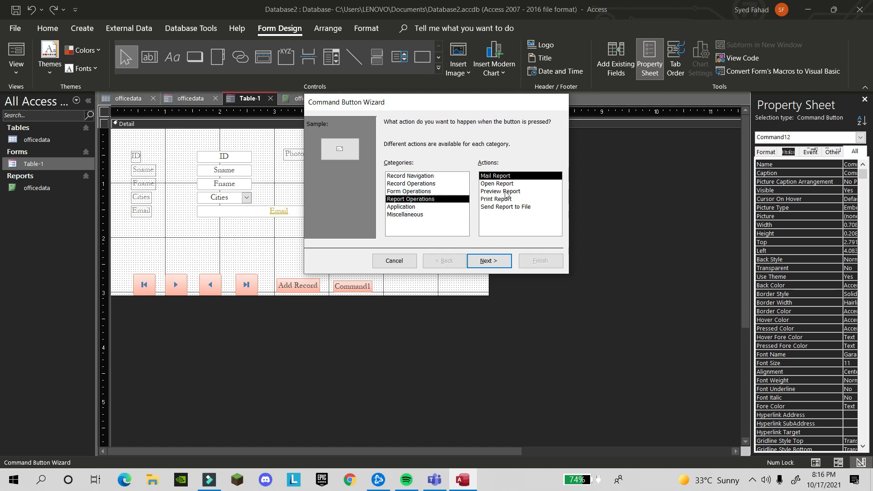
pyautogui.click(506, 192)
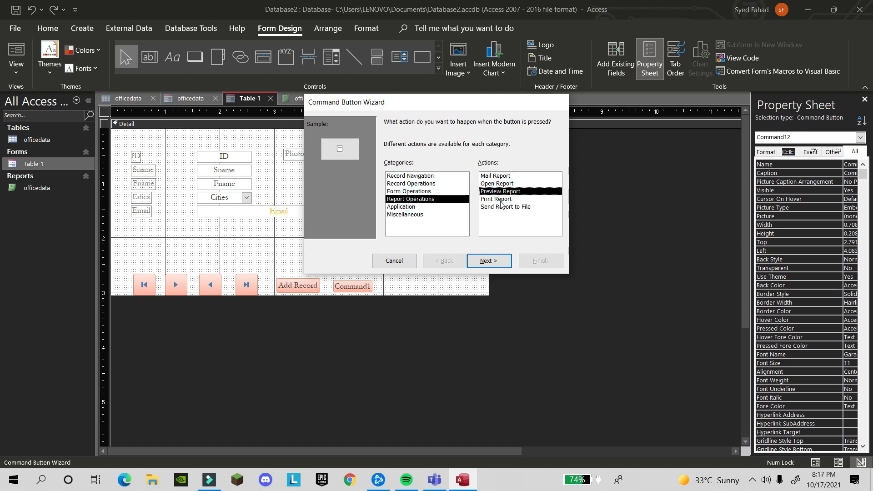
pyautogui.click(501, 200)
pyautogui.click(502, 192)
pyautogui.click(504, 201)
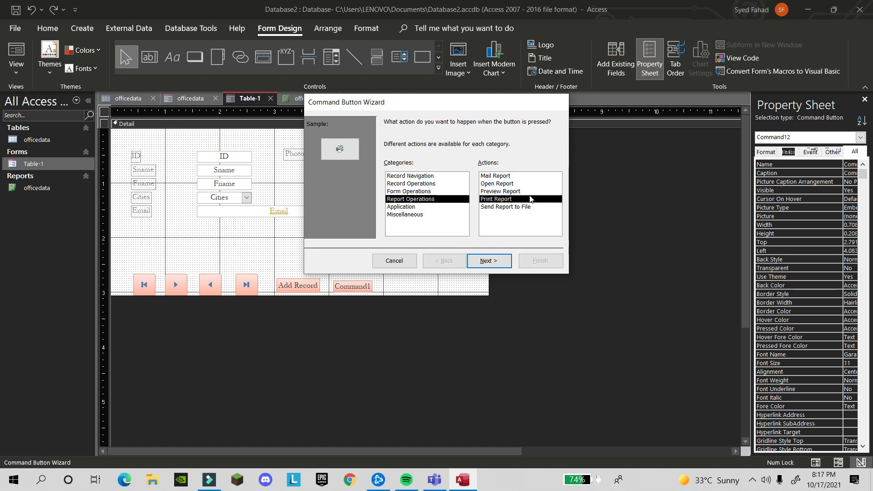
pyautogui.click(520, 192)
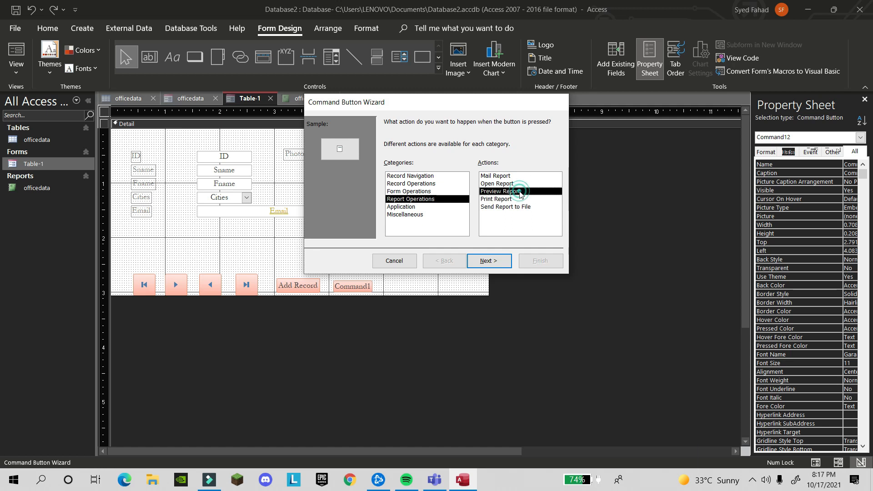
pyautogui.click(498, 264)
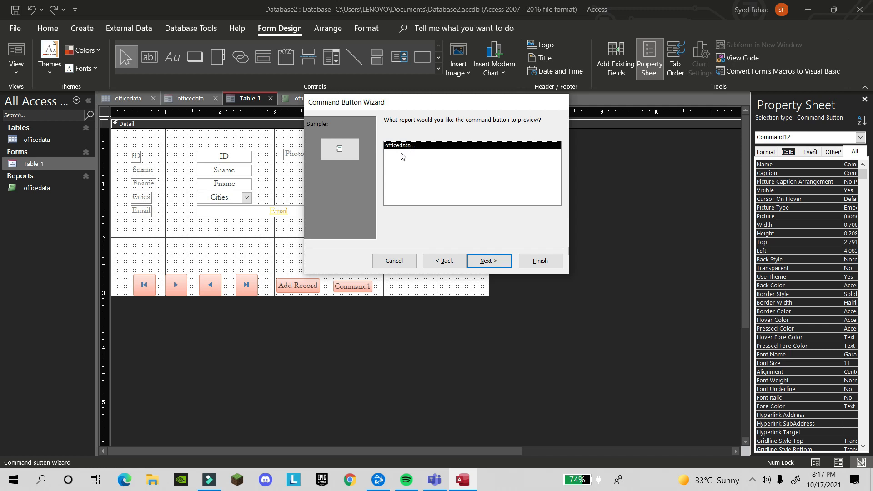
pyautogui.click(486, 262)
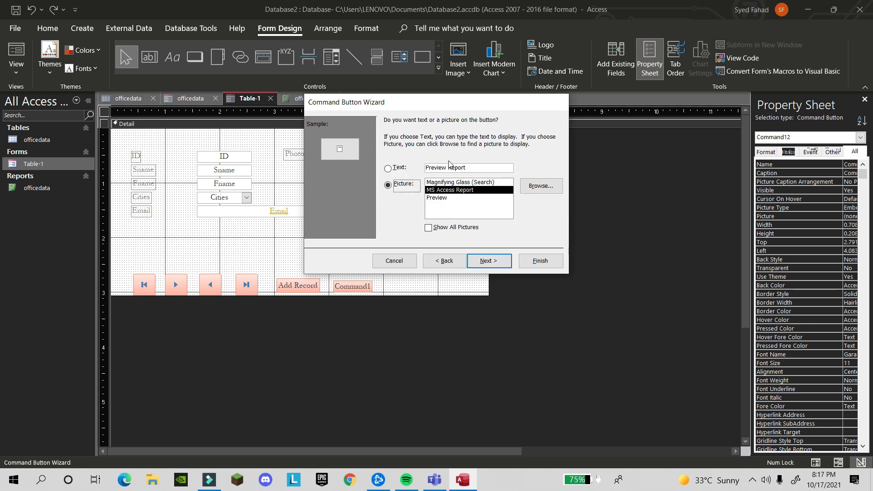
# Give the button a text caption instead of a picture and finish the wizard
pyautogui.click(390, 169)
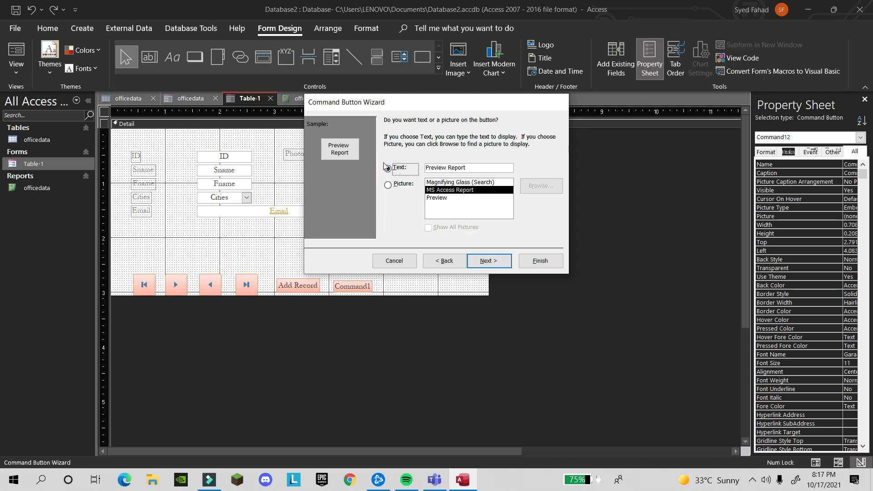
pyautogui.click(388, 186)
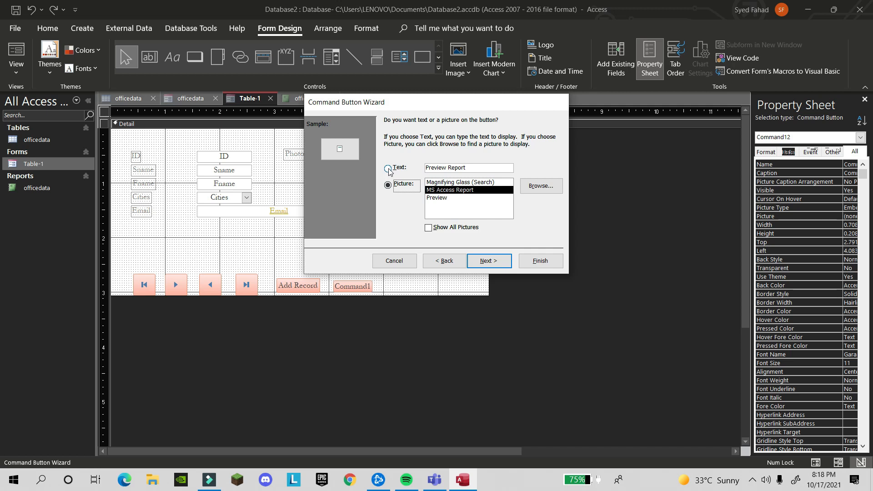
pyautogui.click(459, 182)
pyautogui.click(444, 199)
pyautogui.click(450, 190)
pyautogui.click(459, 182)
pyautogui.click(396, 169)
pyautogui.click(489, 260)
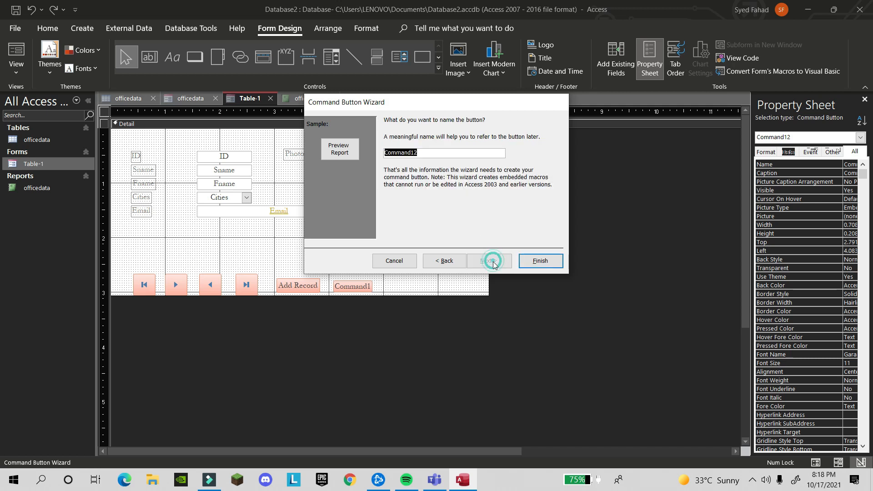
pyautogui.click(540, 261)
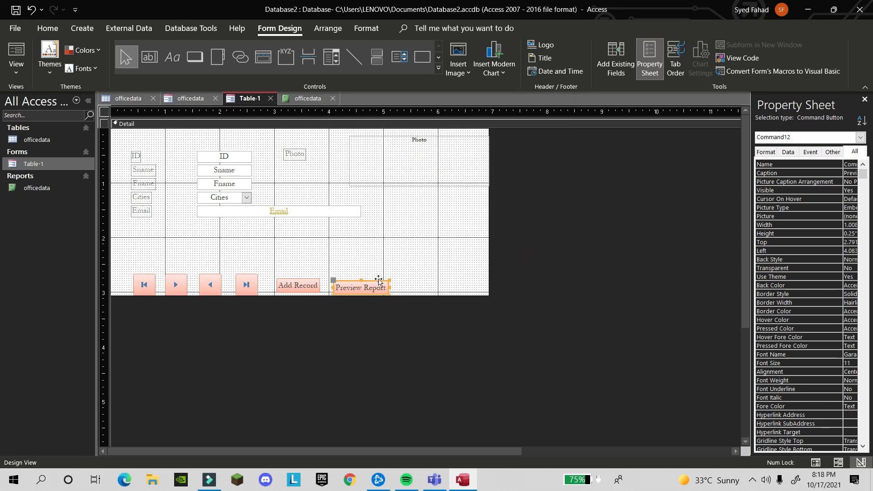
# Align the new button with Add Record, recaption it 'Print Report', and save the form
pyautogui.click(378, 281)
pyautogui.moveTo(379, 279); pyautogui.dragTo(398, 273)
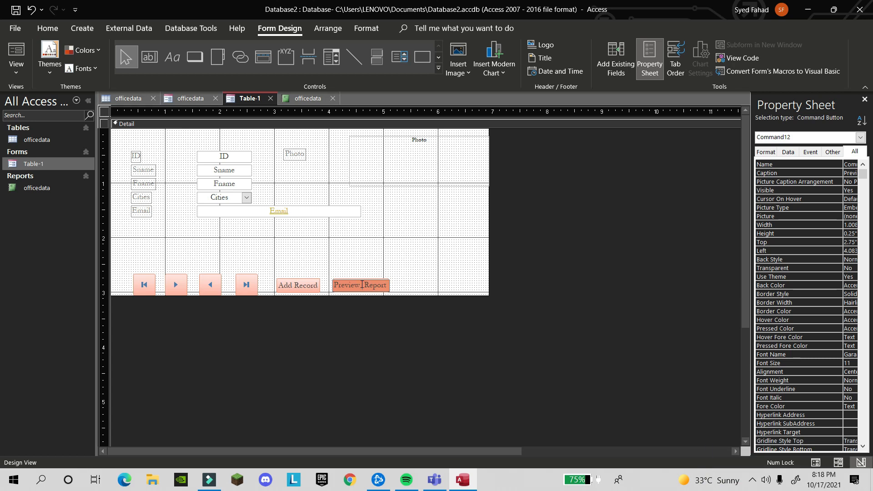
pyautogui.press('BackSpace')
pyautogui.press('BackSpace')
pyautogui.press('BackSpace')
pyautogui.press('BackSpace')
pyautogui.press('BackSpace')
pyautogui.write('int')
pyautogui.press('BackSpace')
pyautogui.click(15, 10)
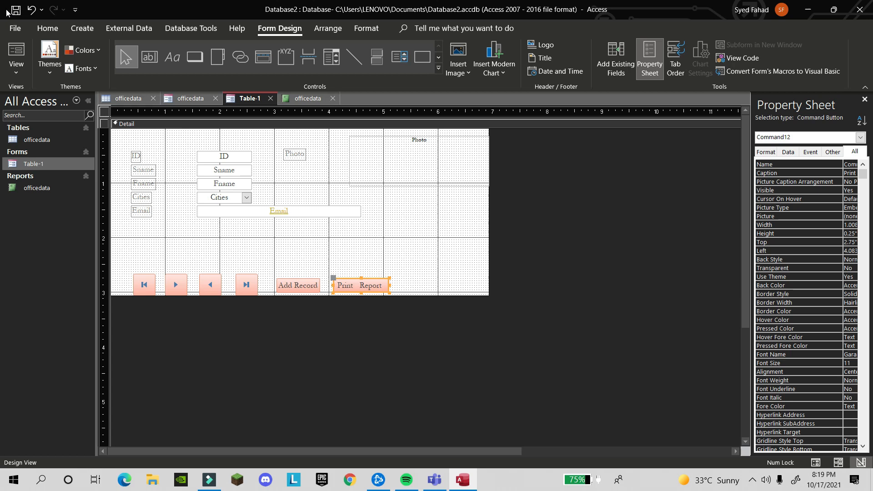
pyautogui.click(18, 68)
# In Form View, use Print Report to preview the officedata report and scroll through it
pyautogui.click(15, 88)
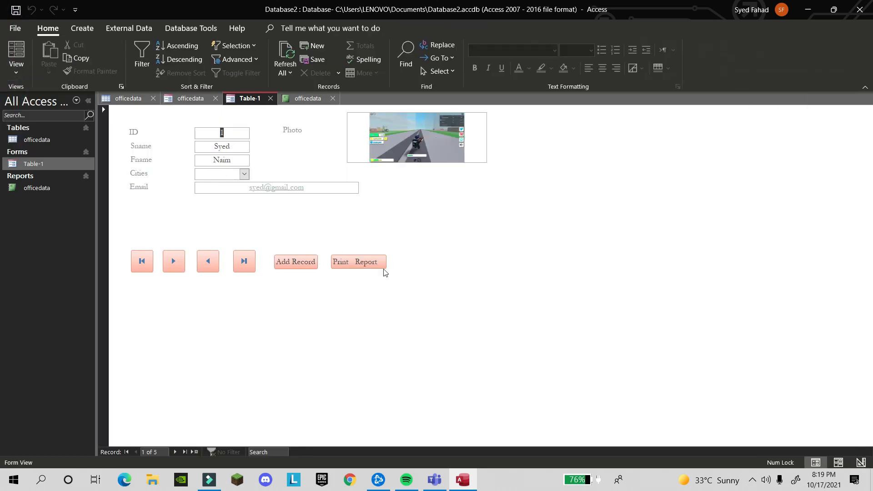
pyautogui.click(359, 266)
pyautogui.scroll(-1, 646, 354)
pyautogui.scroll(-5, 647, 355)
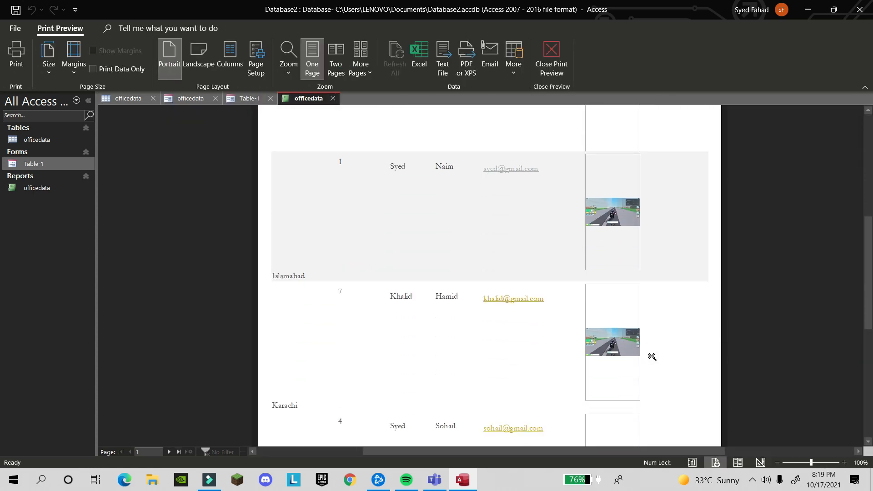
pyautogui.scroll(4, 660, 359)
pyautogui.scroll(6, 668, 355)
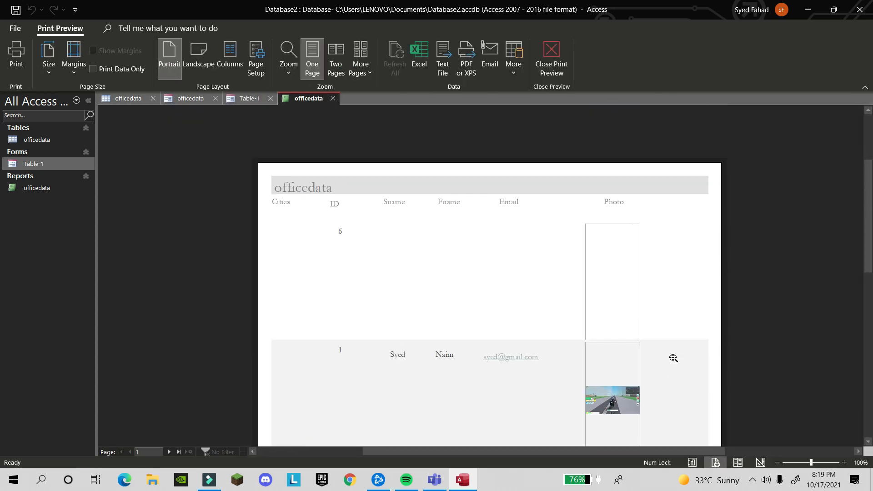
pyautogui.scroll(-5, 672, 356)
pyautogui.scroll(-4, 672, 361)
pyautogui.scroll(3, 671, 363)
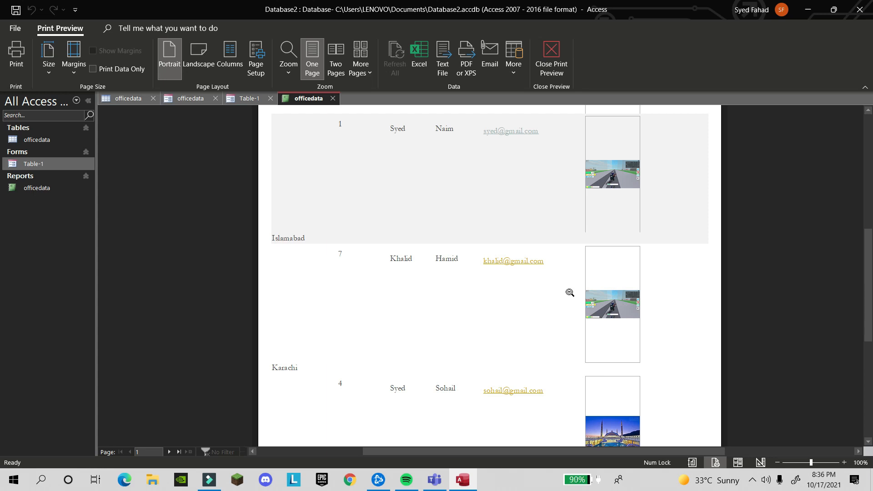
# Check the print settings with Microsoft Print to PDF as printer, then cancel without printing
pyautogui.hotkey('ctrl', 'p')
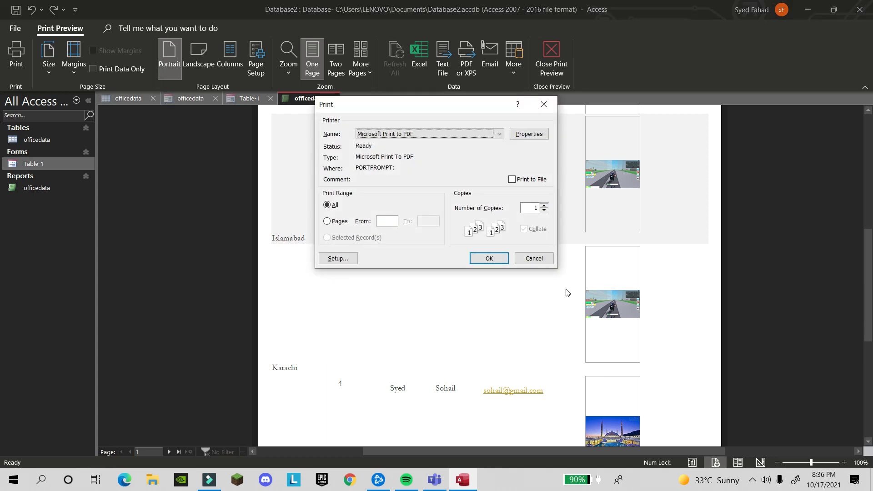
pyautogui.click(412, 136)
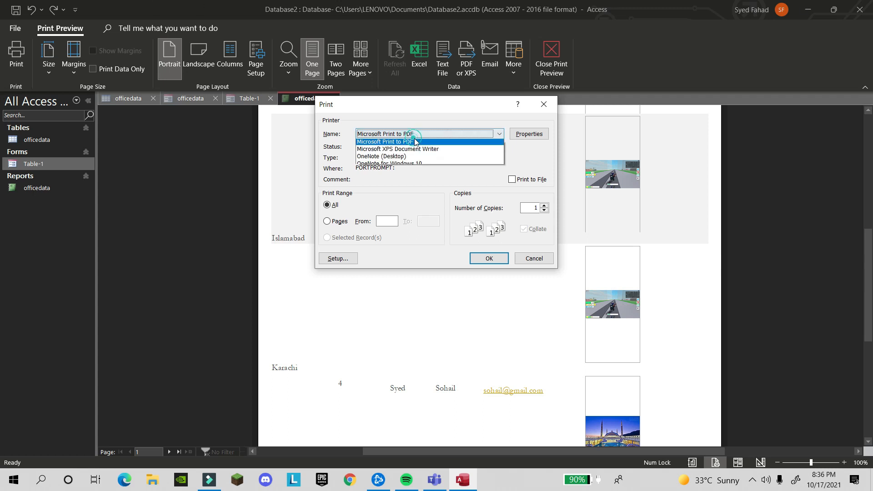
pyautogui.click(412, 139)
pyautogui.click(532, 260)
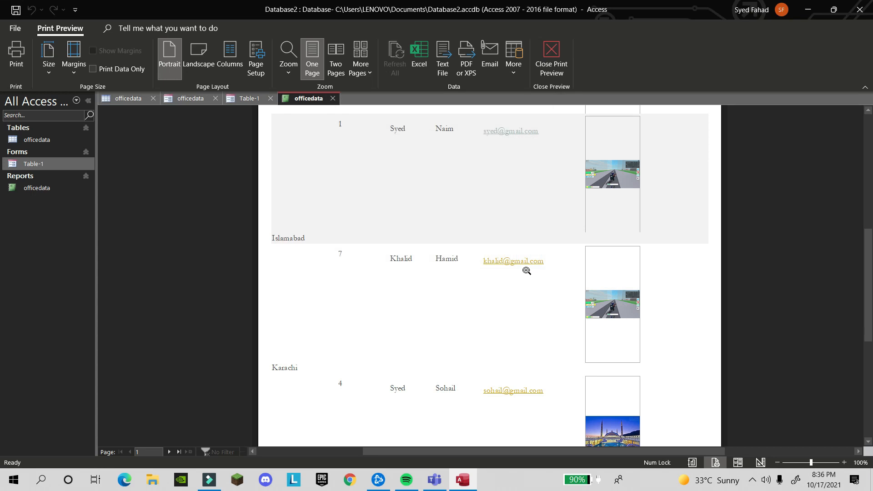